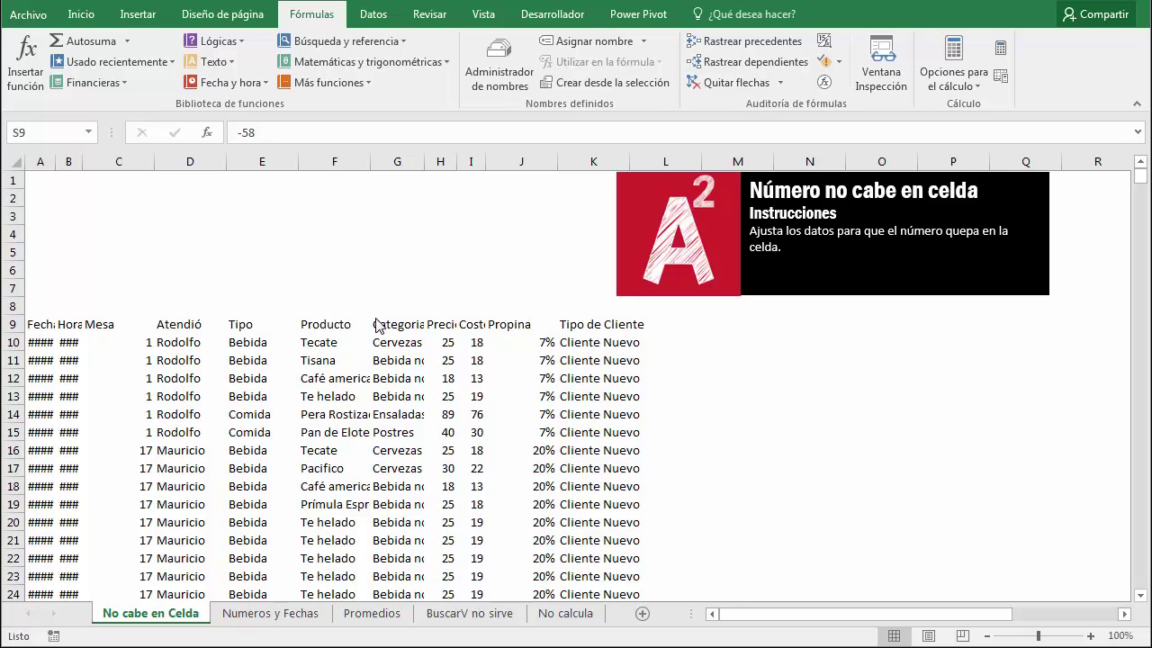
# Step: Check the hash-filled date and time cells in columns A and B, and autofit the width of both columns
pyautogui.click(42, 342)
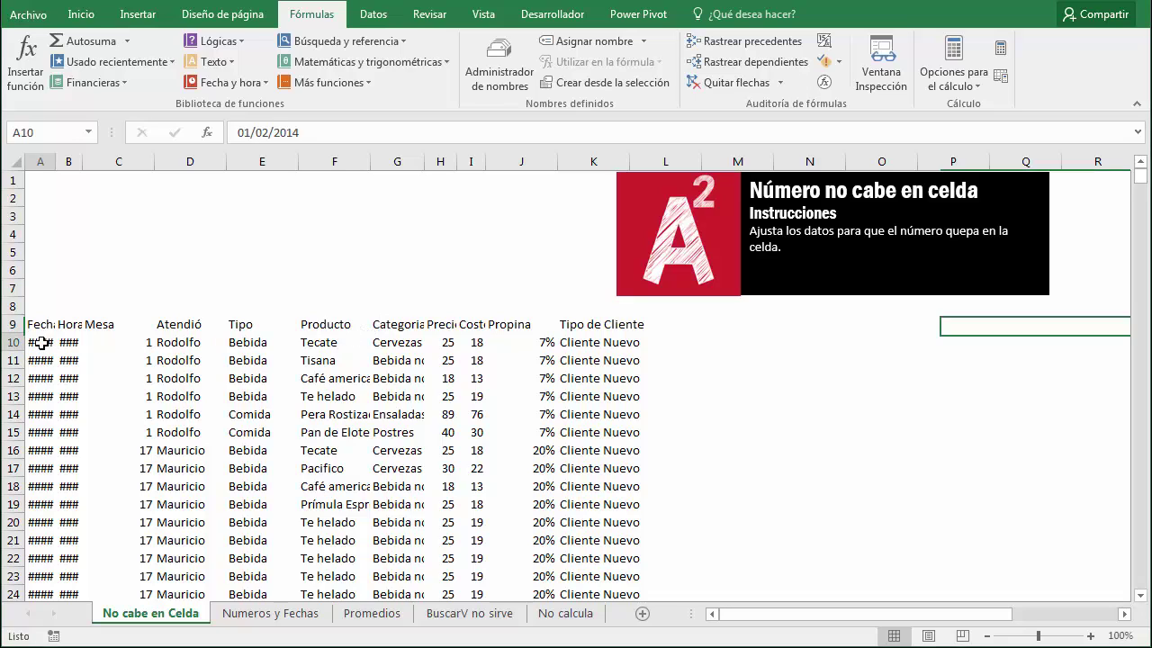
pyautogui.click(68, 344)
pyautogui.click(43, 360)
pyautogui.click(68, 378)
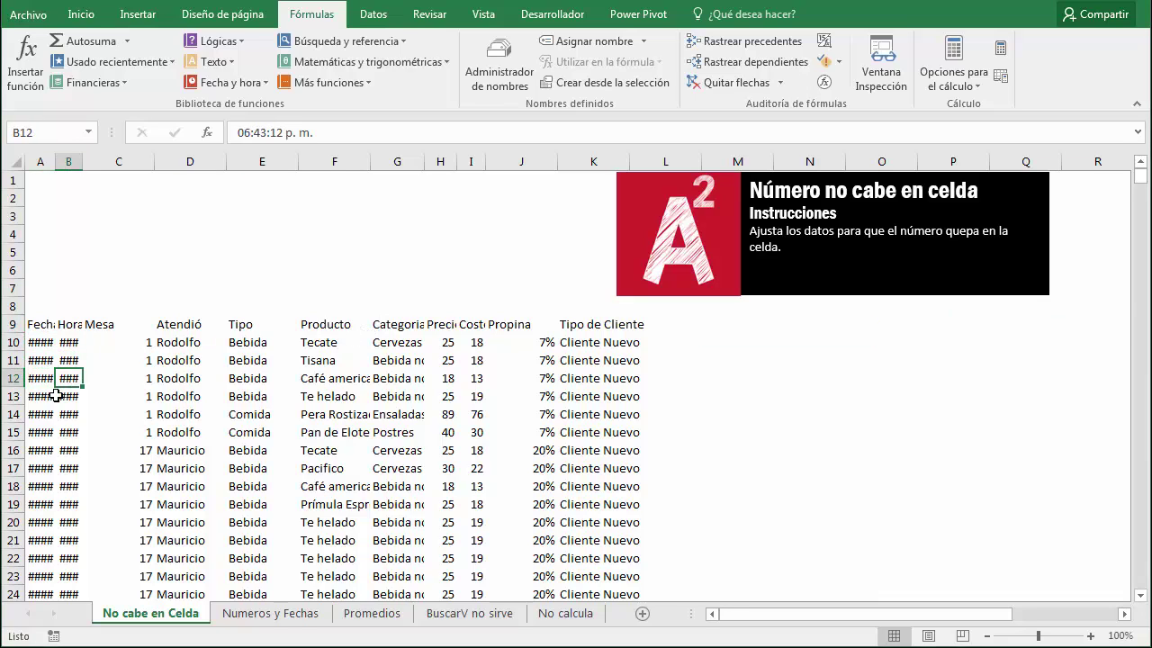
pyautogui.click(40, 414)
pyautogui.click(40, 432)
pyautogui.click(45, 341)
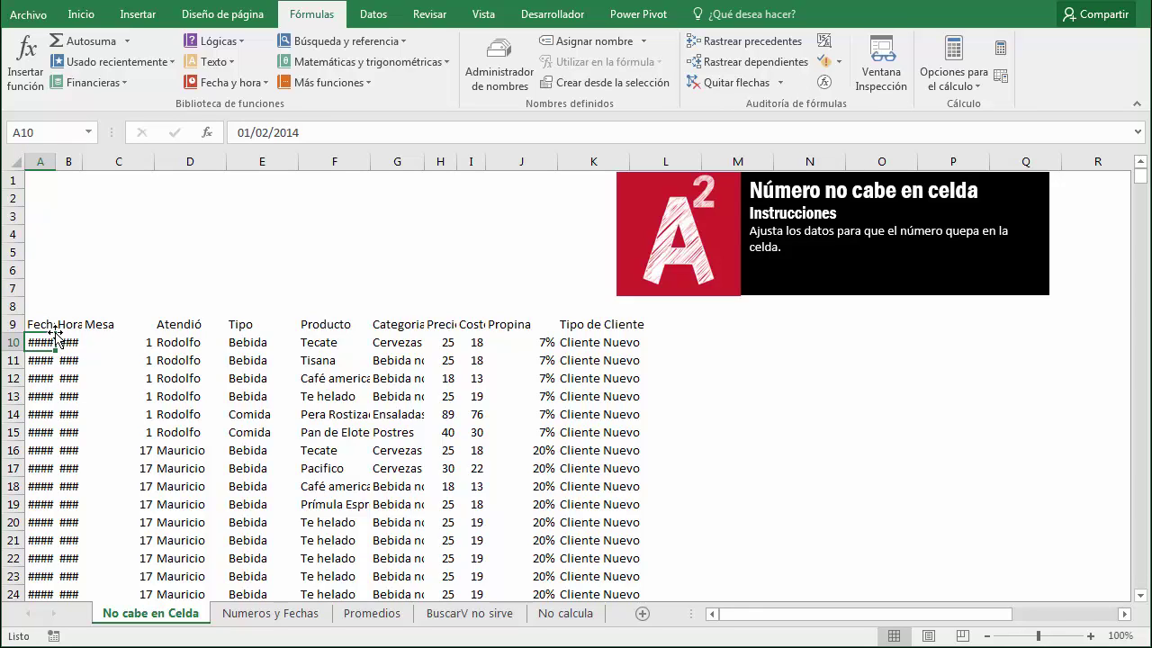
pyautogui.doubleClick(56, 163)
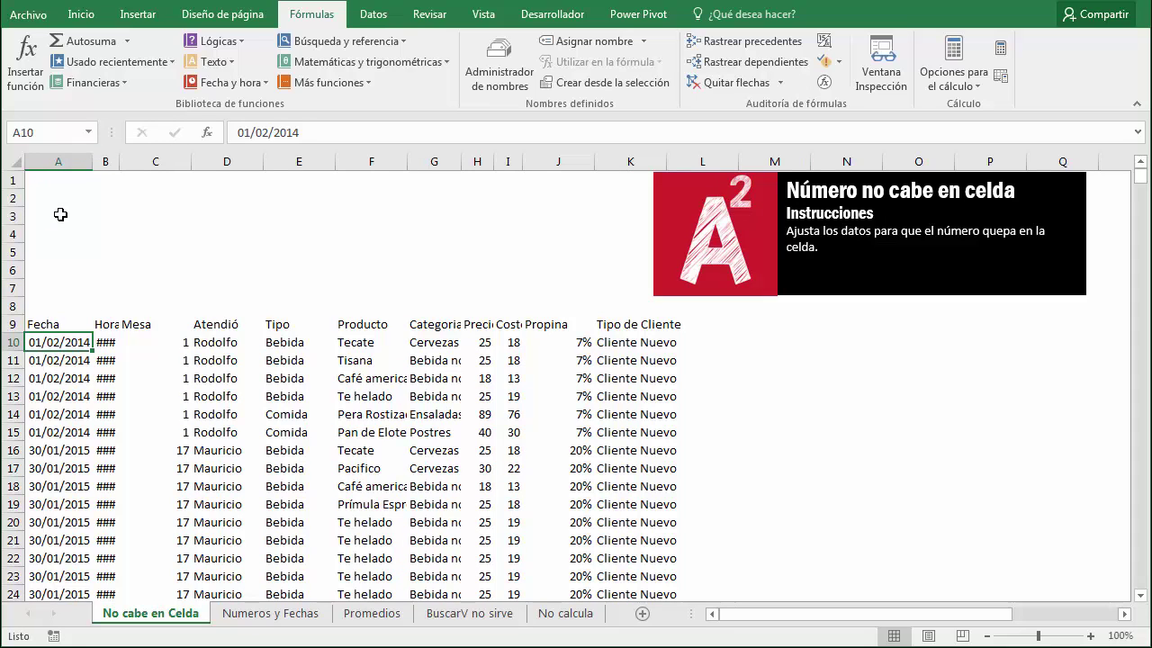
pyautogui.doubleClick(123, 161)
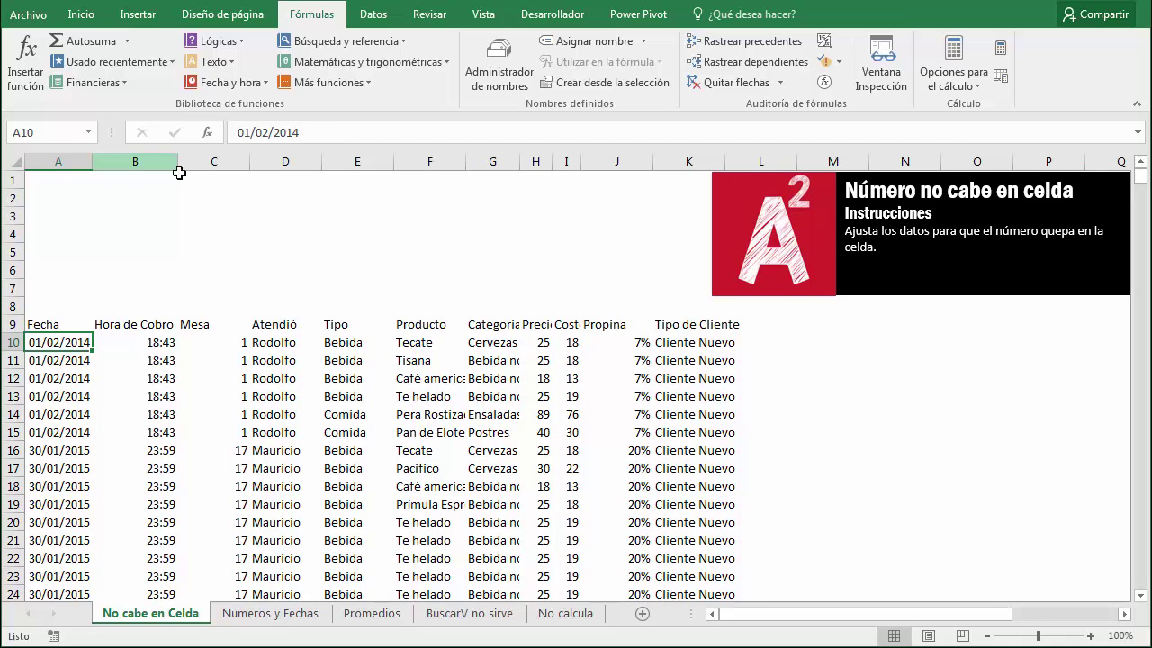
# Step: Format all Precio values from H10 down as currency with two decimals and autofit column H
pyautogui.click(534, 341)
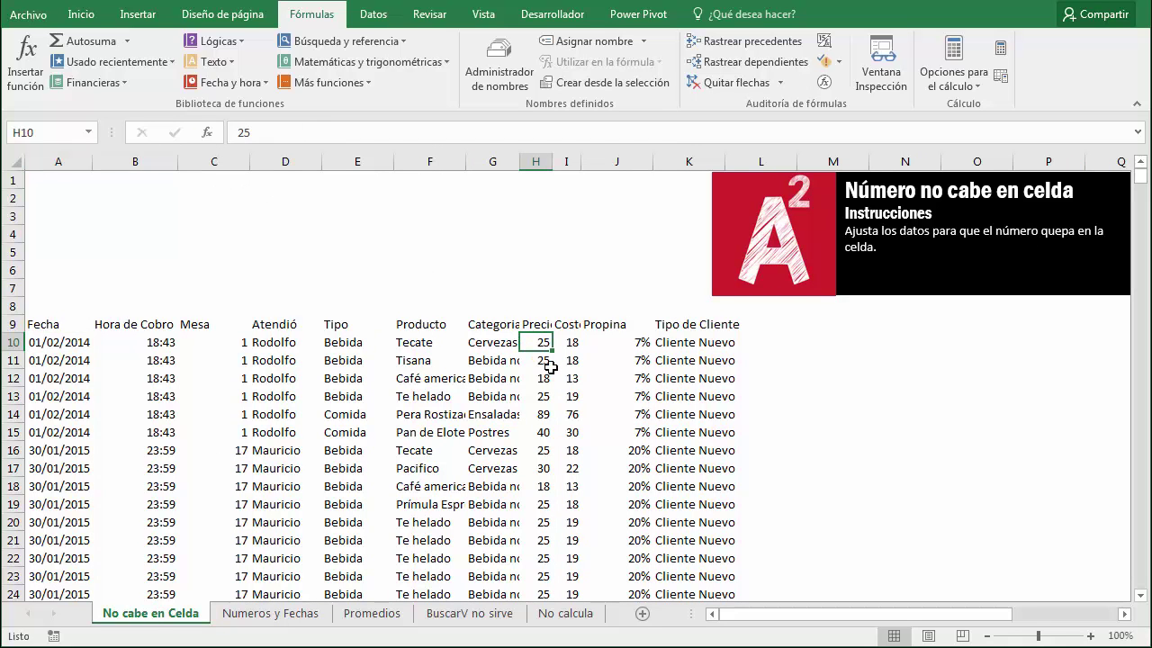
pyautogui.hotkey('ctrl', 'shift', 'Down')
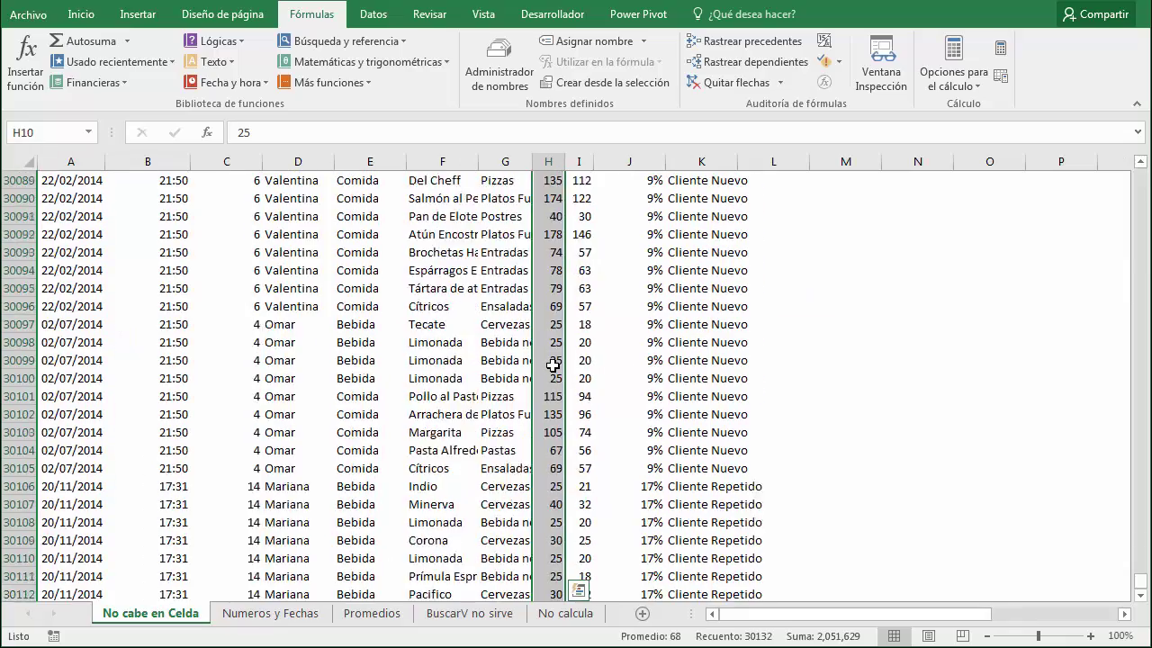
pyautogui.scroll(5, 905, 489)
pyautogui.moveTo(1140, 583); pyautogui.dragTo(1145, 160)
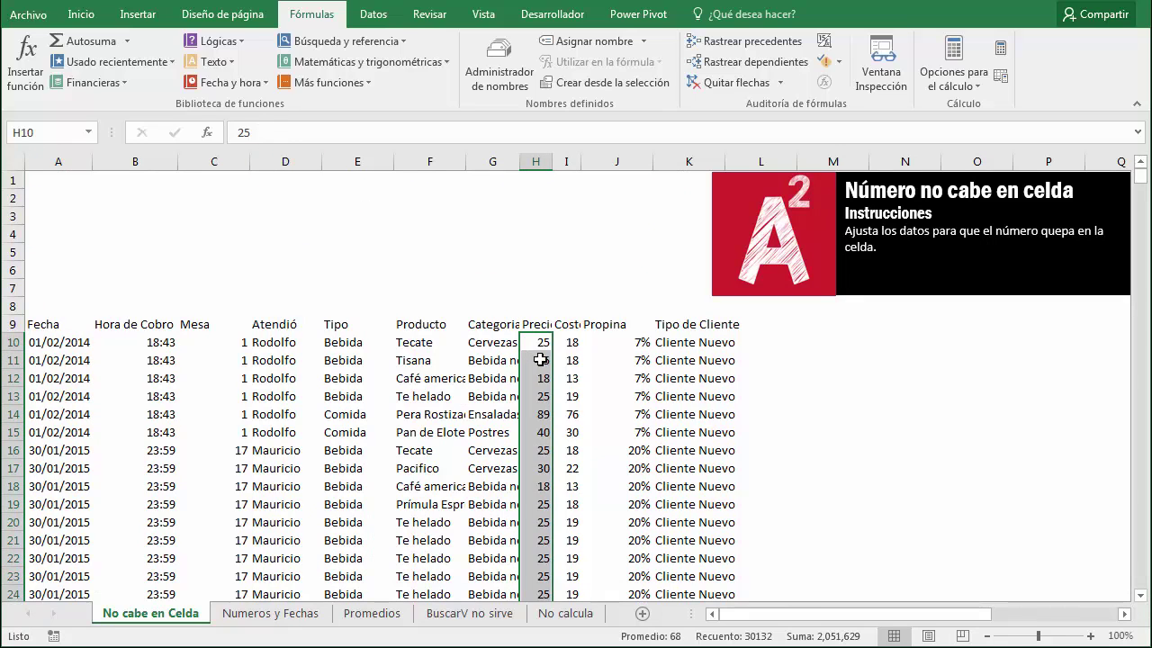
pyautogui.hotkey('ctrl', 'shift', '4')
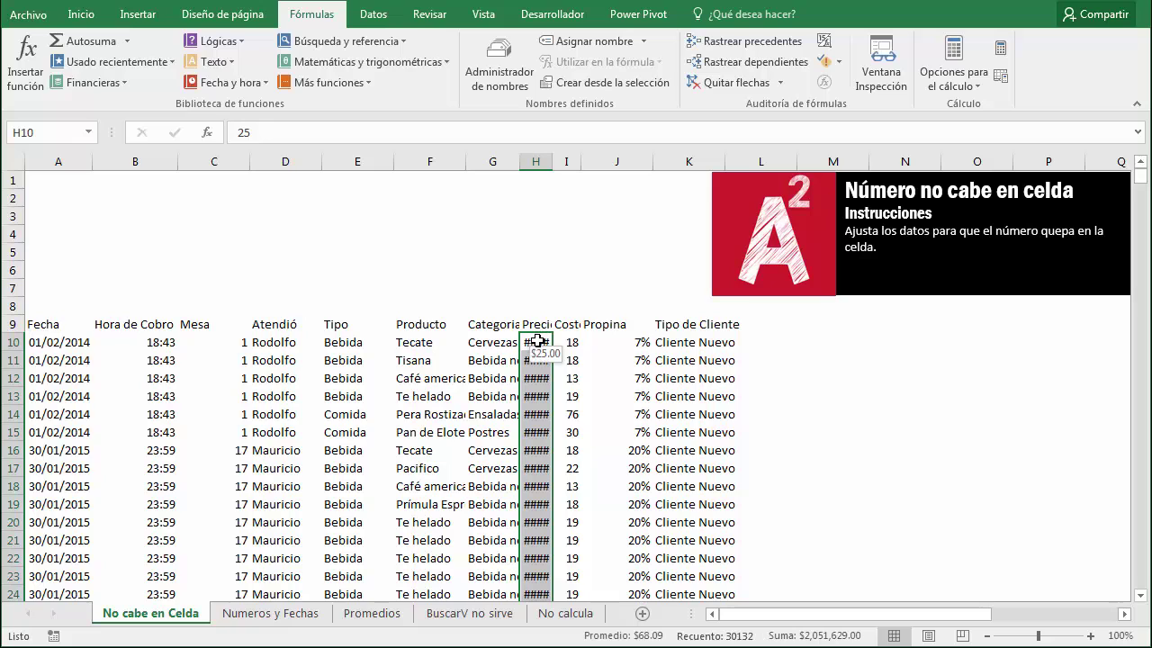
pyautogui.doubleClick(548, 166)
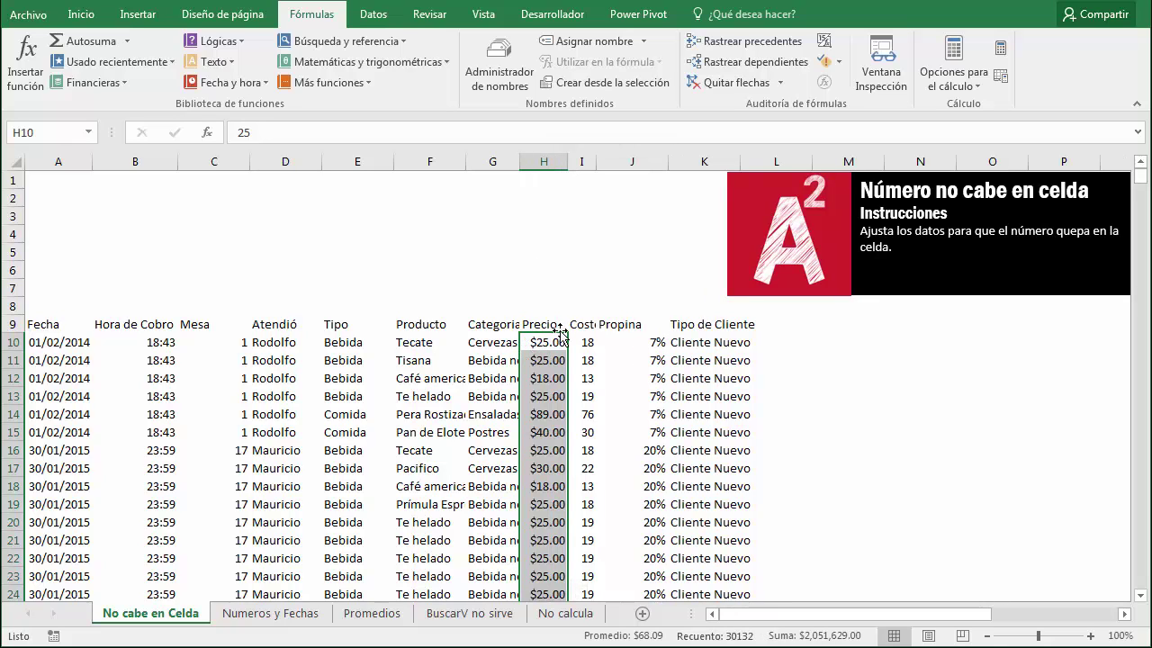
# Step: Autofit the widths of columns A through K to their contents
pyautogui.click(578, 166)
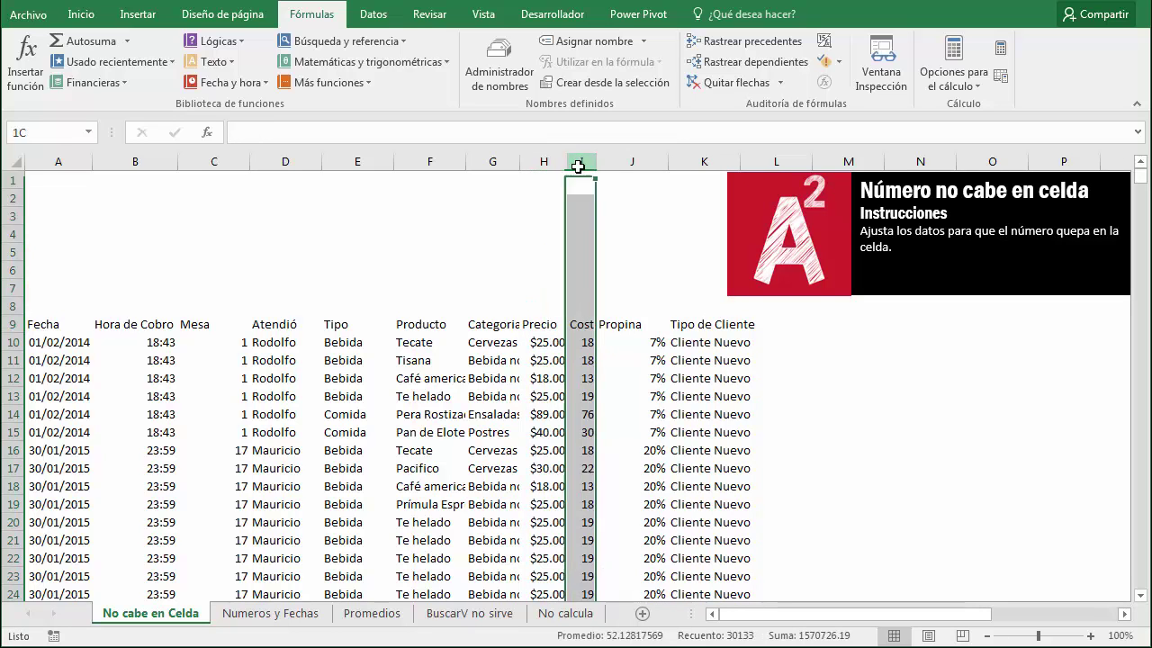
pyautogui.click(214, 162)
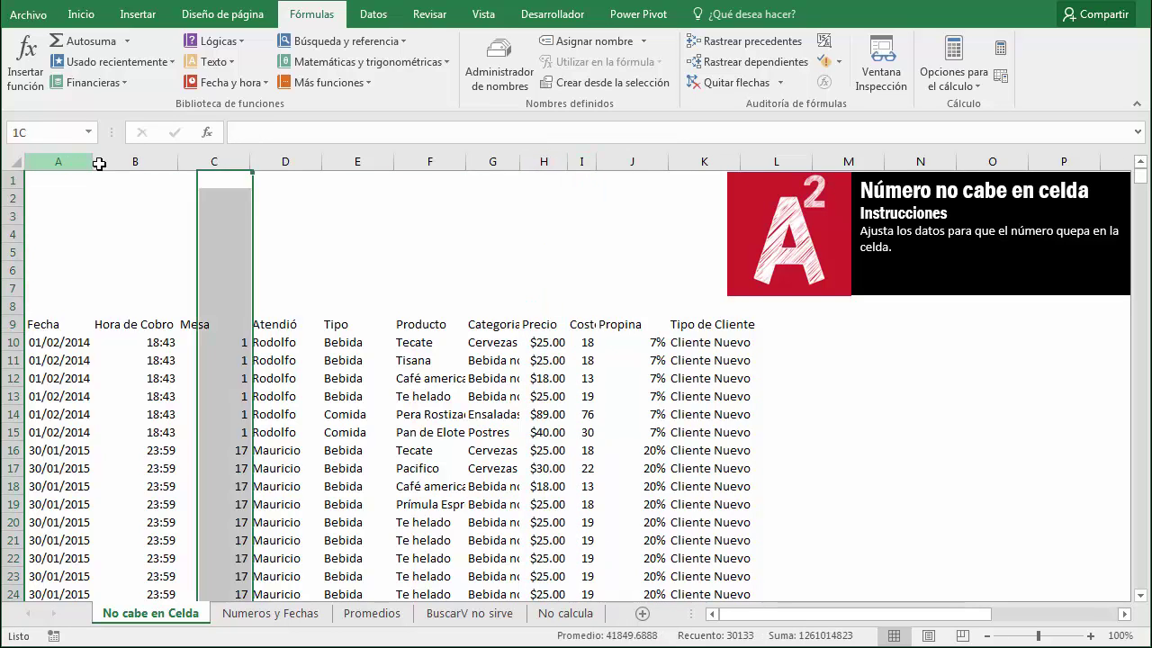
pyautogui.moveTo(72, 163); pyautogui.dragTo(681, 198)
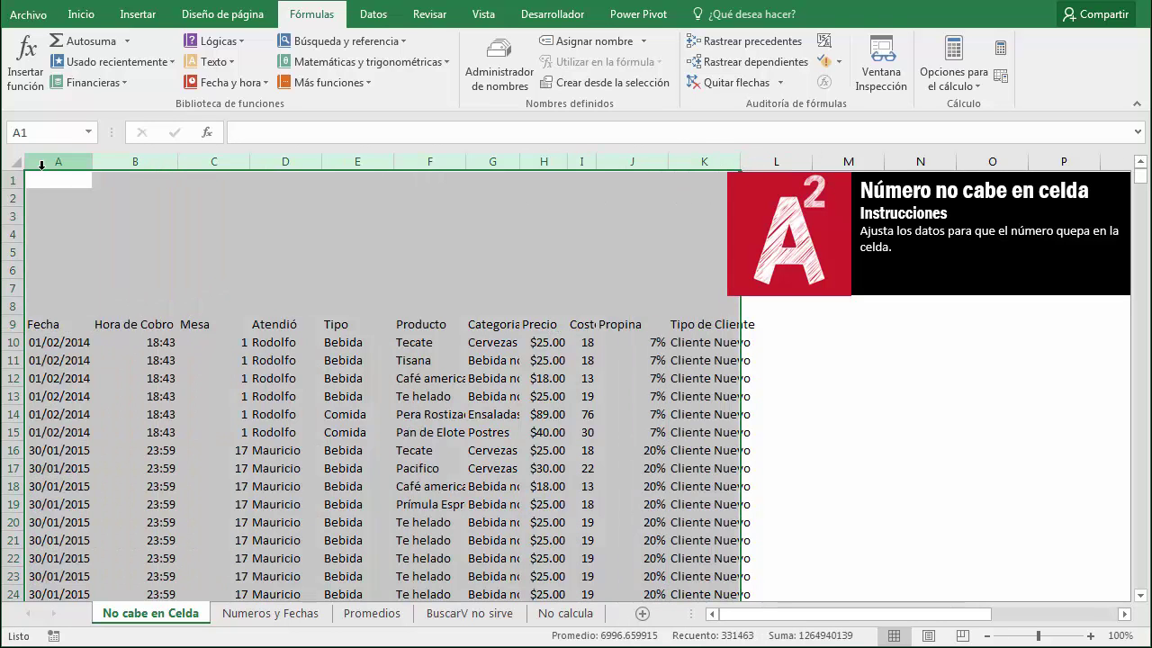
pyautogui.doubleClick(565, 161)
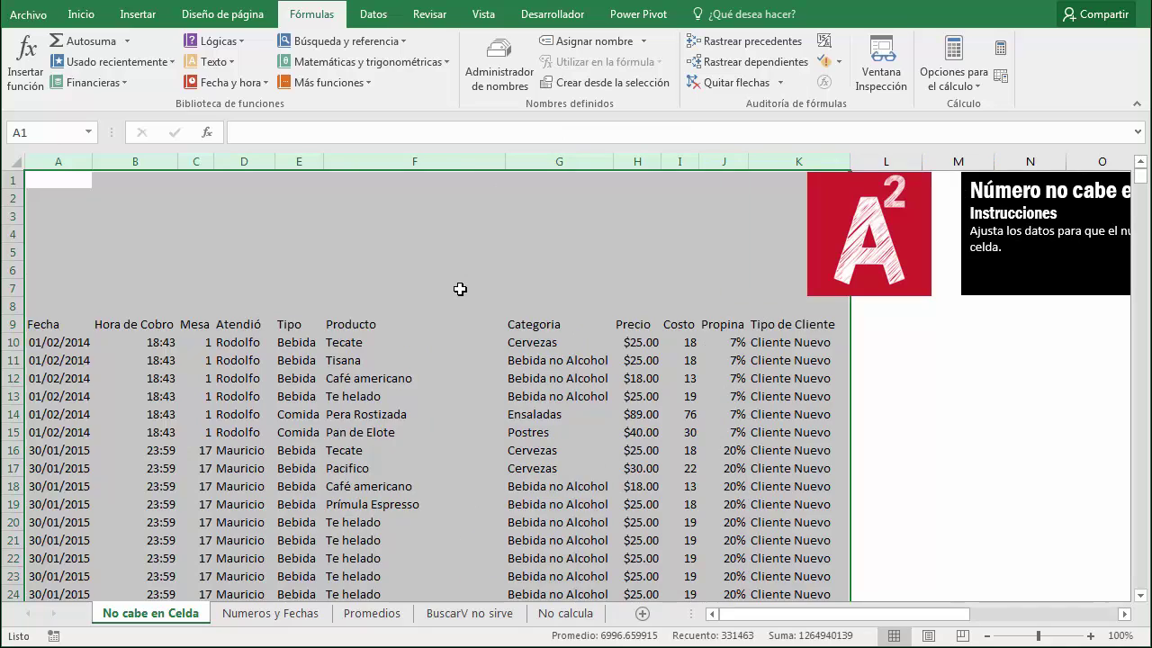
# Step: Move the red A2 logo picture so that it sits against the black instructions box
pyautogui.click(459, 288)
pyautogui.click(887, 294)
pyautogui.moveTo(886, 295); pyautogui.dragTo(917, 295)
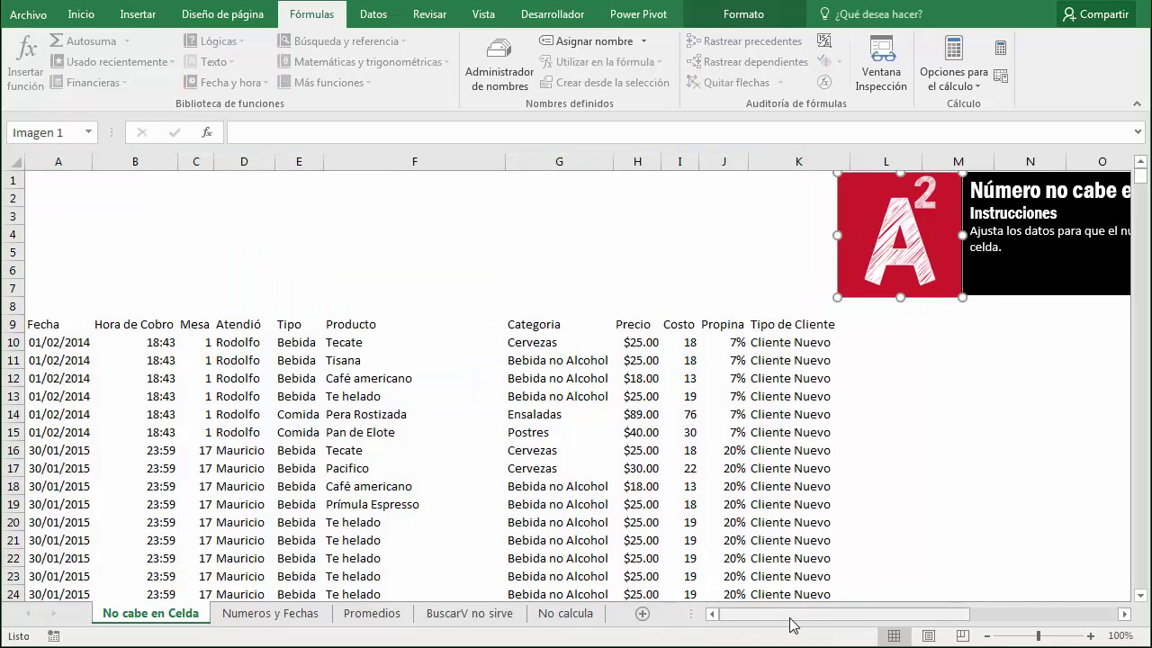
# Step: Apply the Fecha corta number format to the negative value in cell S9
pyautogui.moveTo(794, 616); pyautogui.dragTo(938, 616)
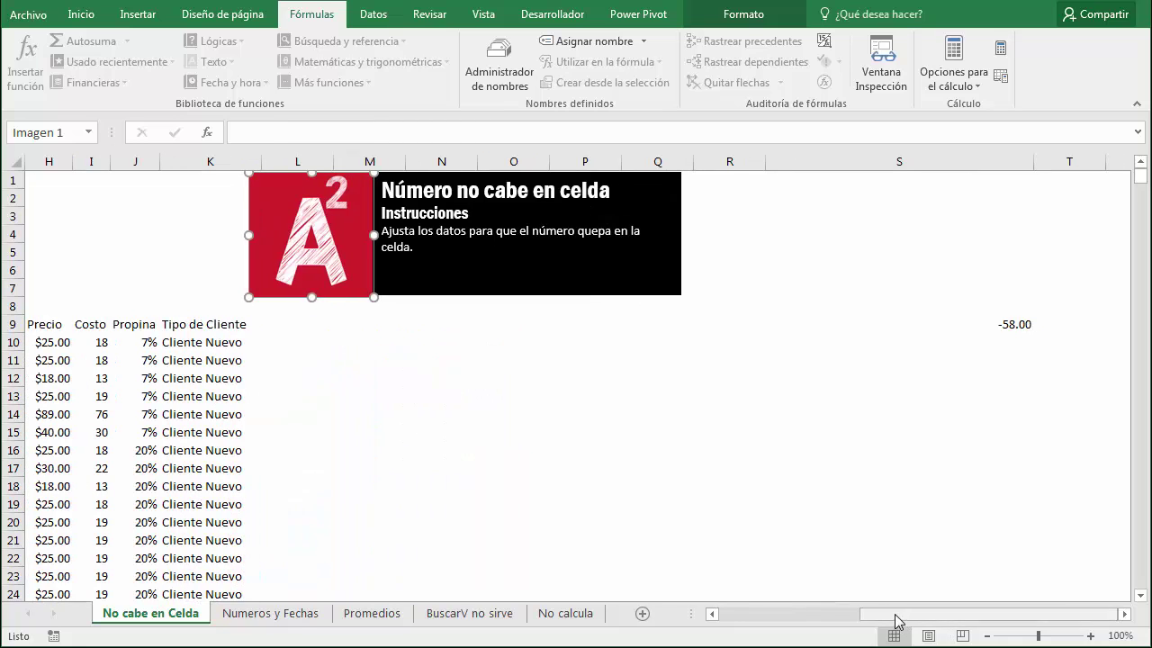
pyautogui.click(1123, 615)
pyautogui.click(1123, 615)
pyautogui.click(1123, 614)
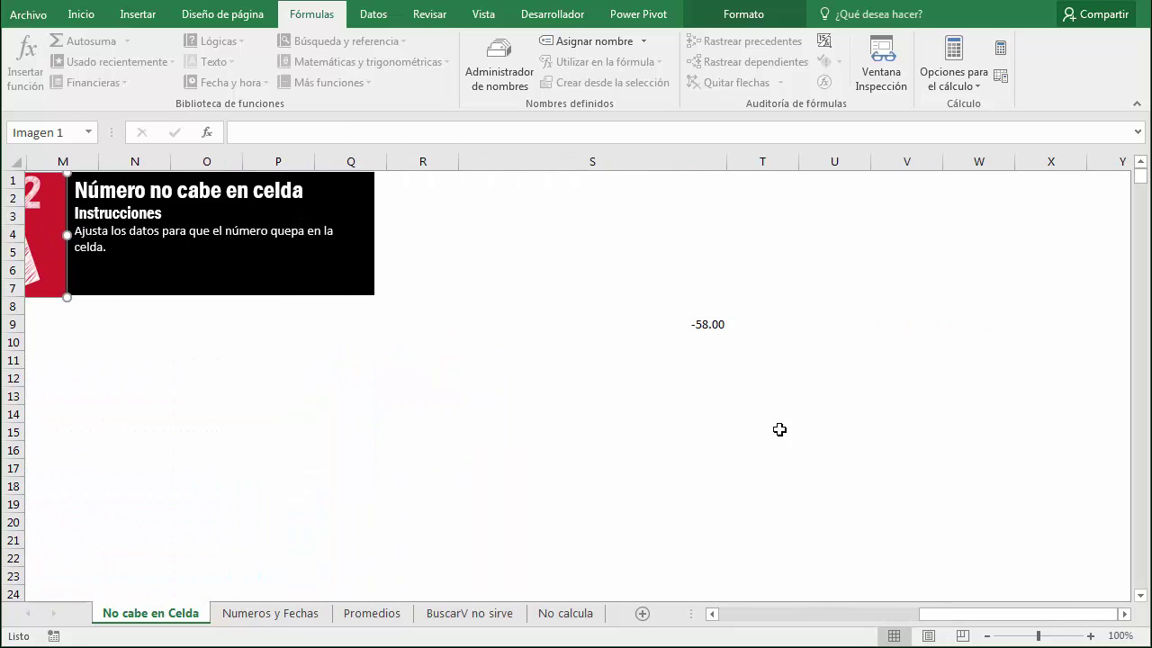
pyautogui.click(707, 324)
pyautogui.click(131, 17)
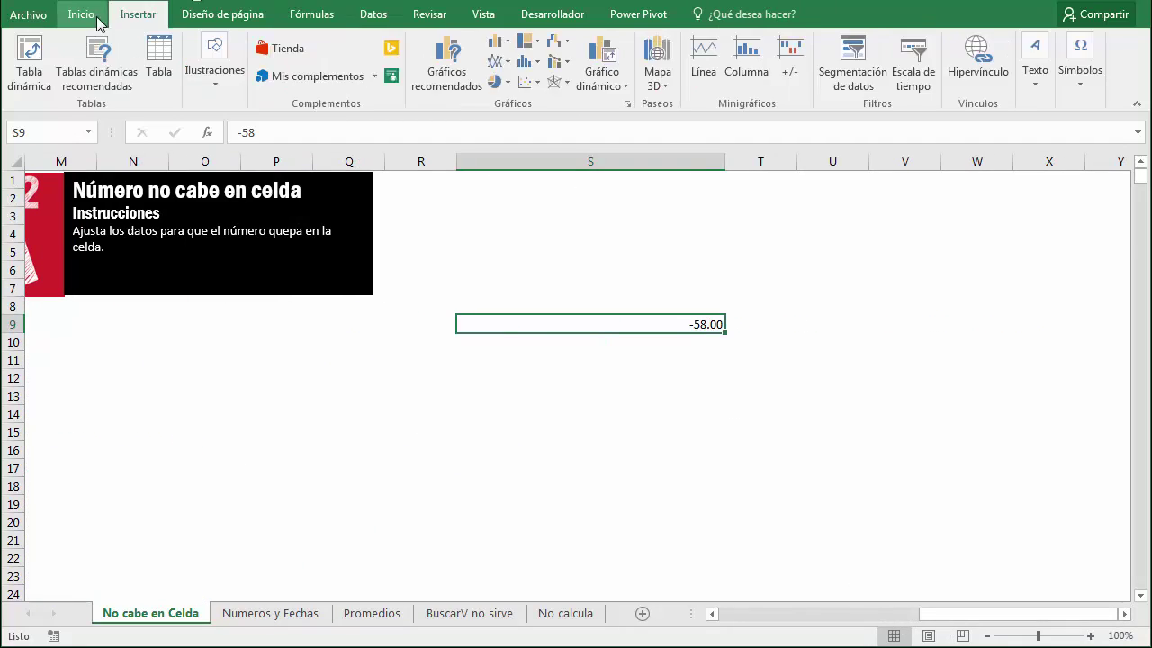
pyautogui.click(81, 14)
pyautogui.click(636, 49)
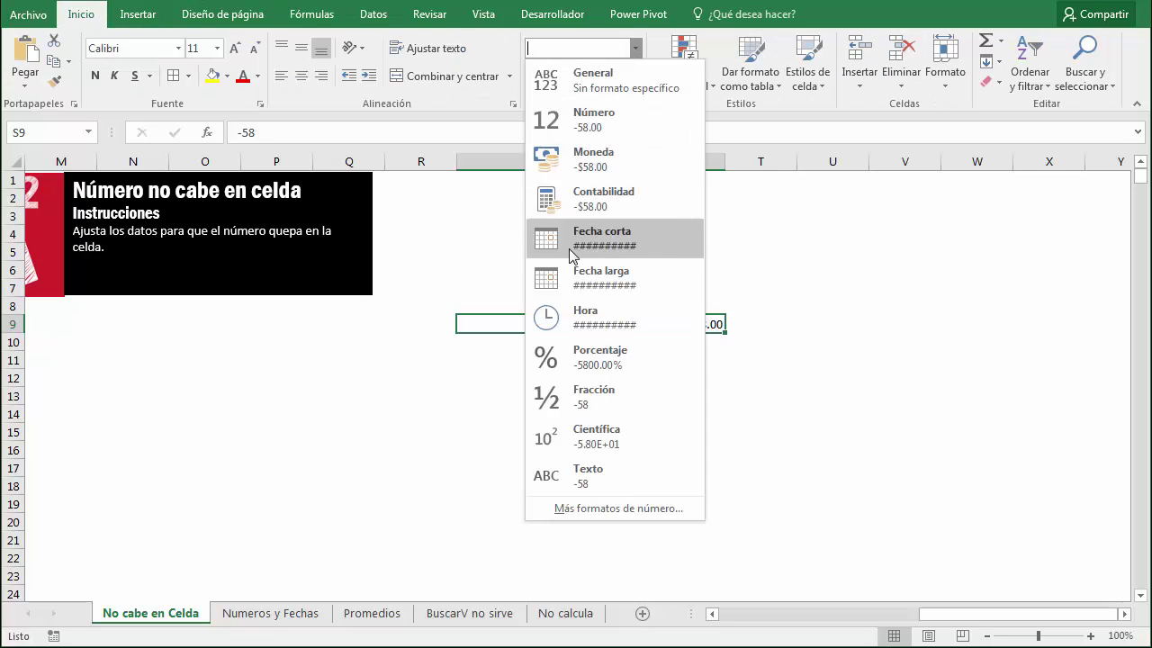
pyautogui.click(571, 238)
pyautogui.click(621, 356)
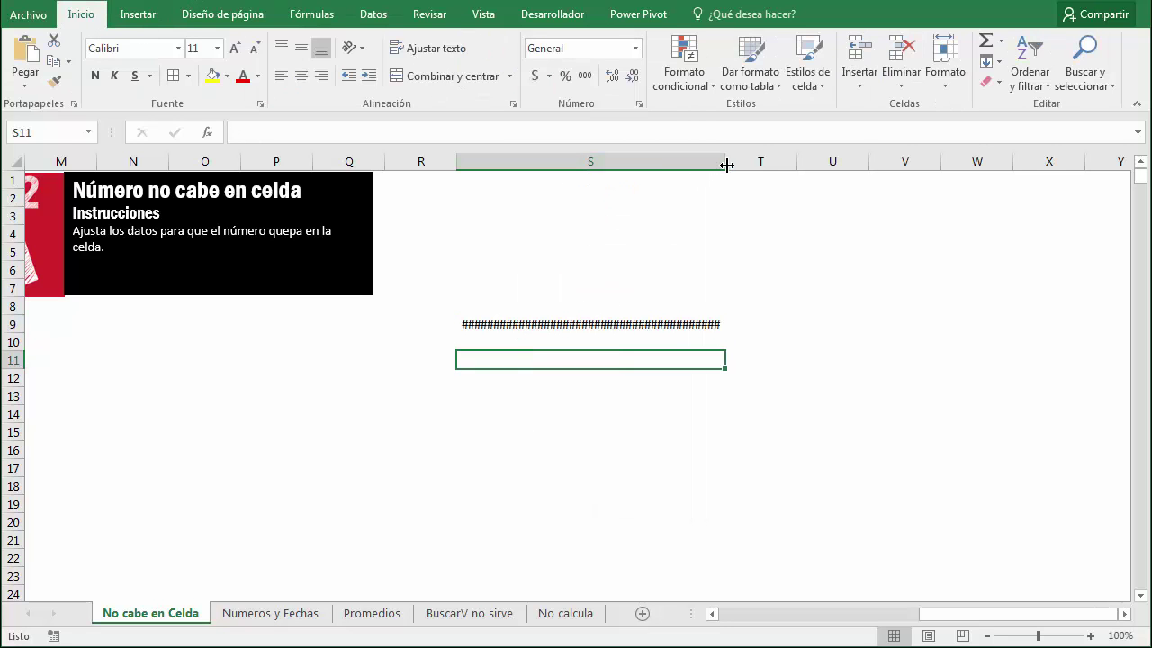
# Step: Narrow column S to less than half its width and adjust the width of column T
pyautogui.moveTo(727, 165); pyautogui.dragTo(570, 164)
pyautogui.click(540, 196)
pyautogui.click(544, 326)
pyautogui.moveTo(926, 166); pyautogui.dragTo(714, 185)
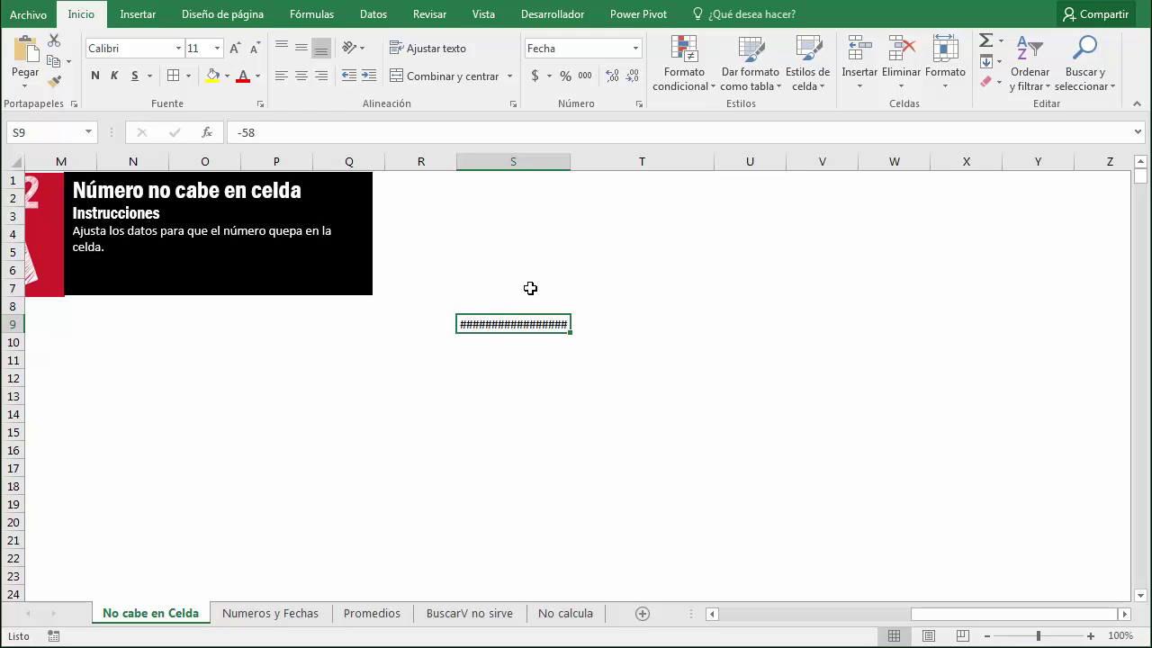
# Step: Format cell S9 as Moneda
pyautogui.click(637, 47)
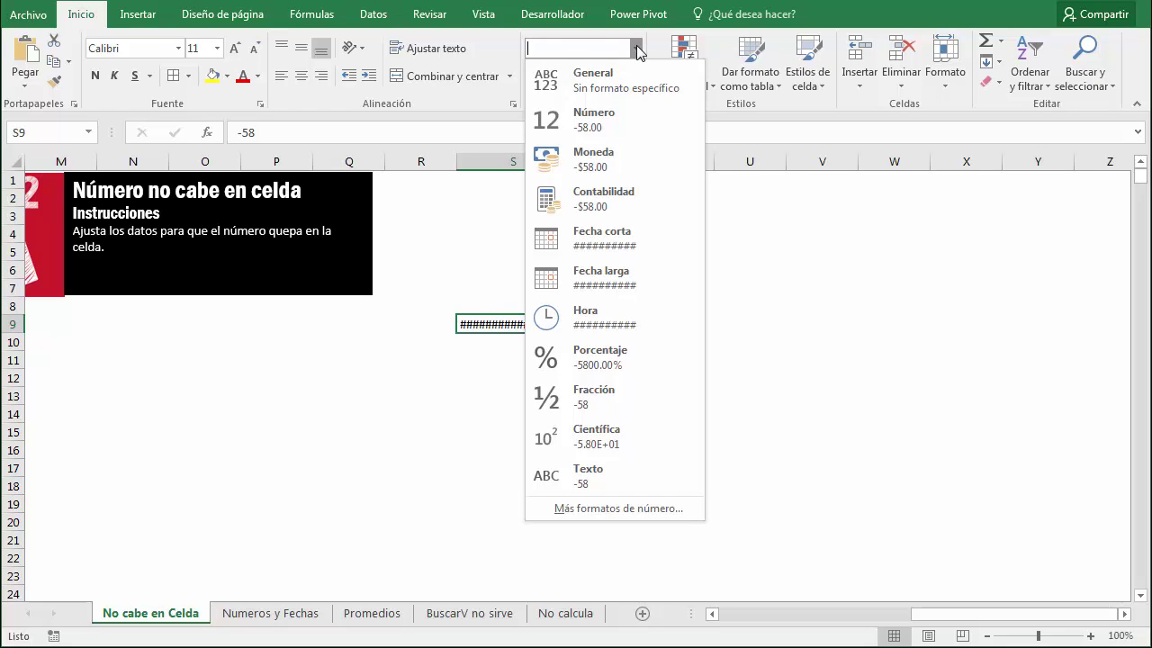
pyautogui.click(594, 160)
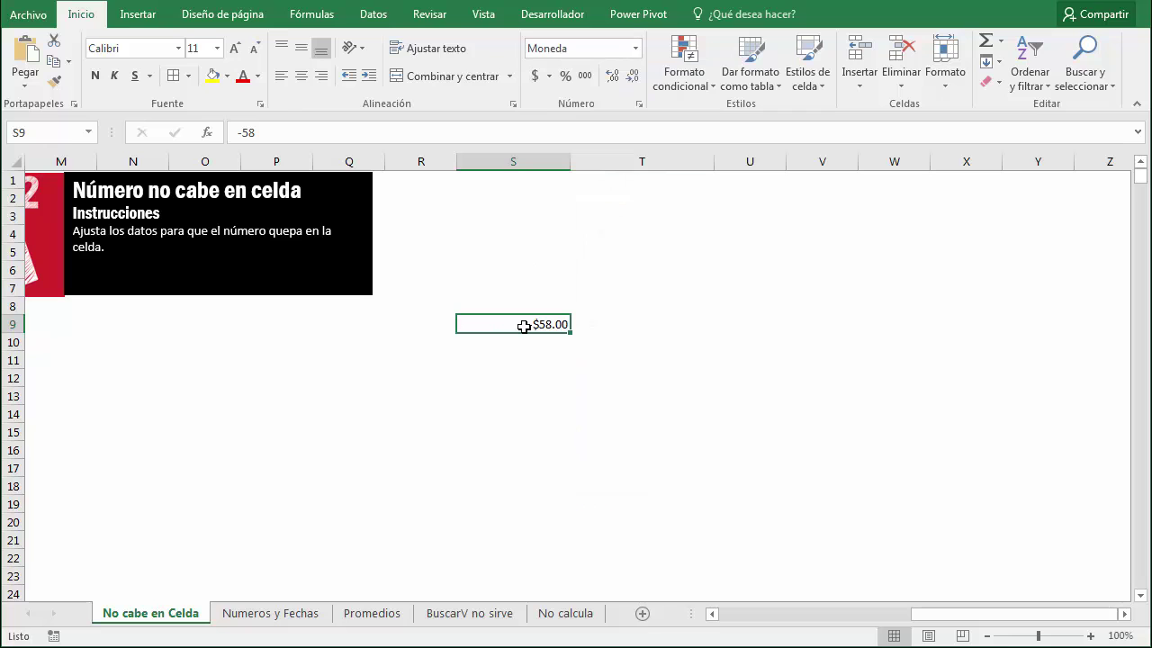
# Step: Set cell S9 back to the Fecha corta format and make column S slightly narrower
pyautogui.click(636, 48)
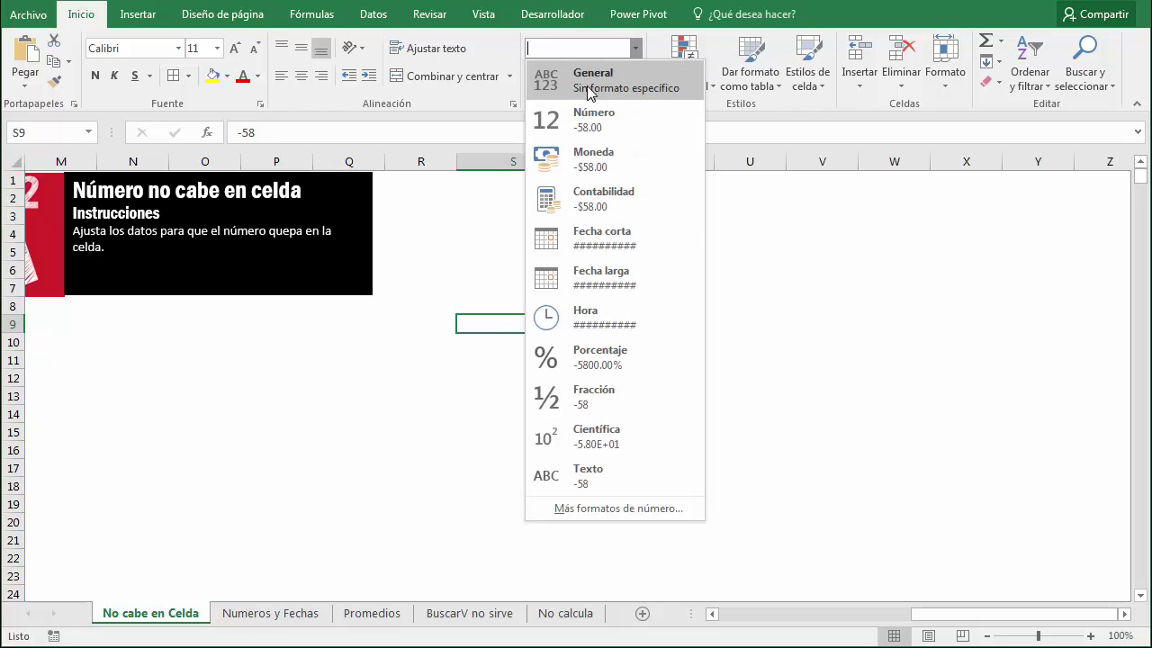
pyautogui.click(593, 245)
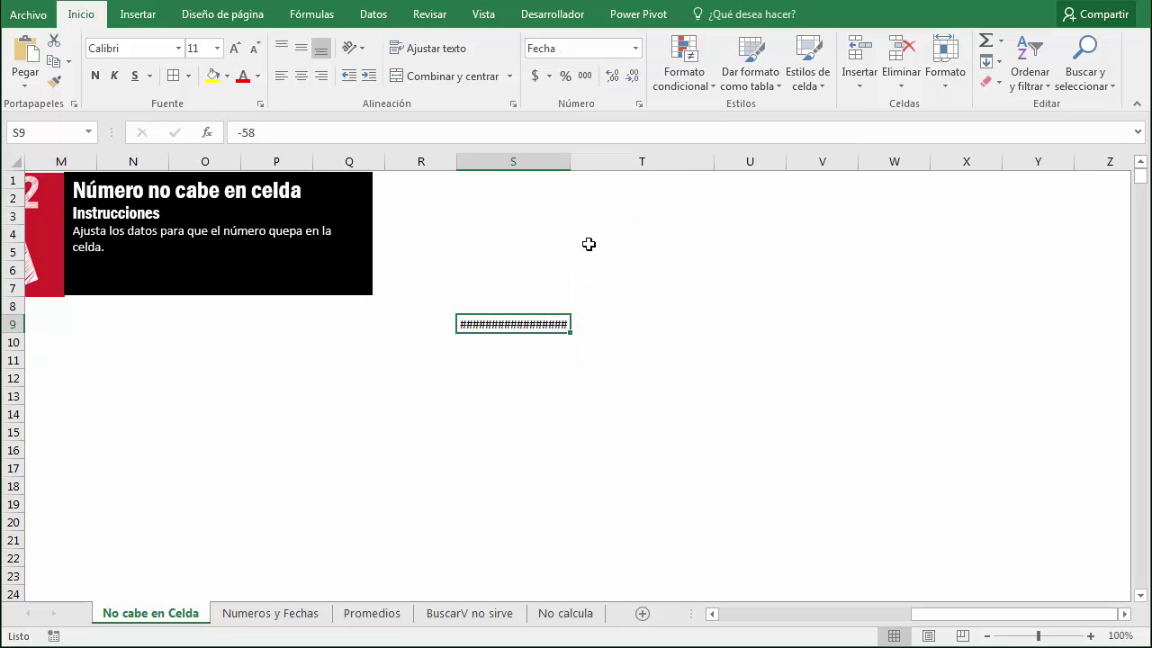
pyautogui.moveTo(570, 162); pyautogui.dragTo(540, 178)
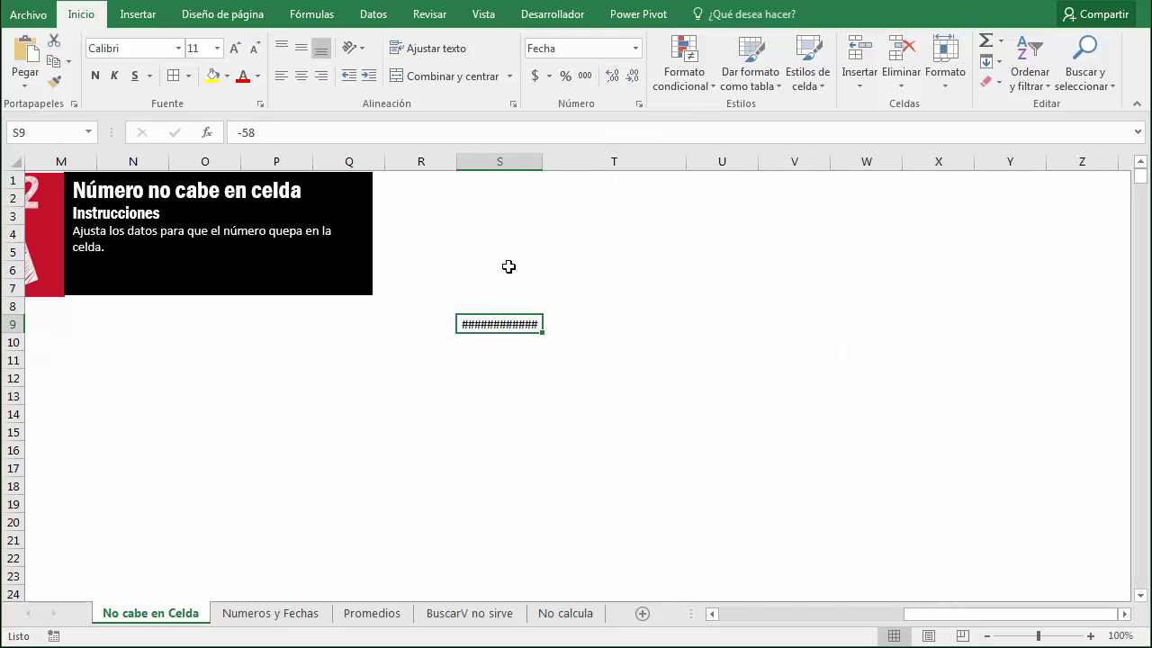
# Step: On the Numeros y Fechas sheet, look through the data rows and change the Date header in A10 to Fecha
pyautogui.click(279, 621)
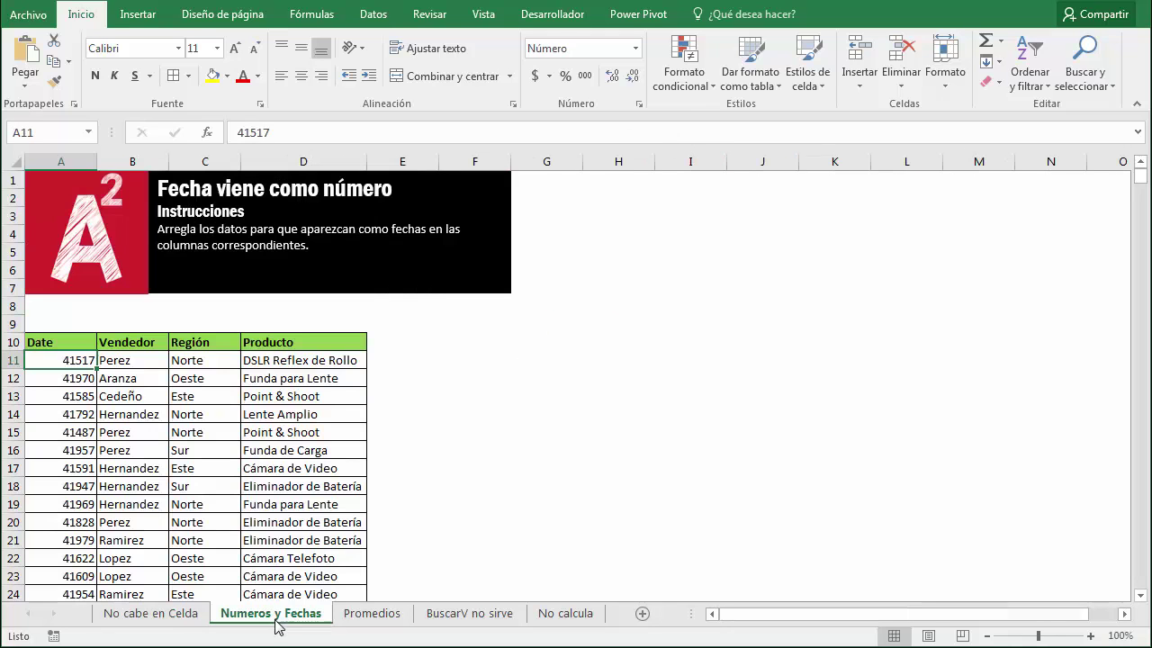
pyautogui.click(735, 376)
pyautogui.scroll(-15, 563, 440)
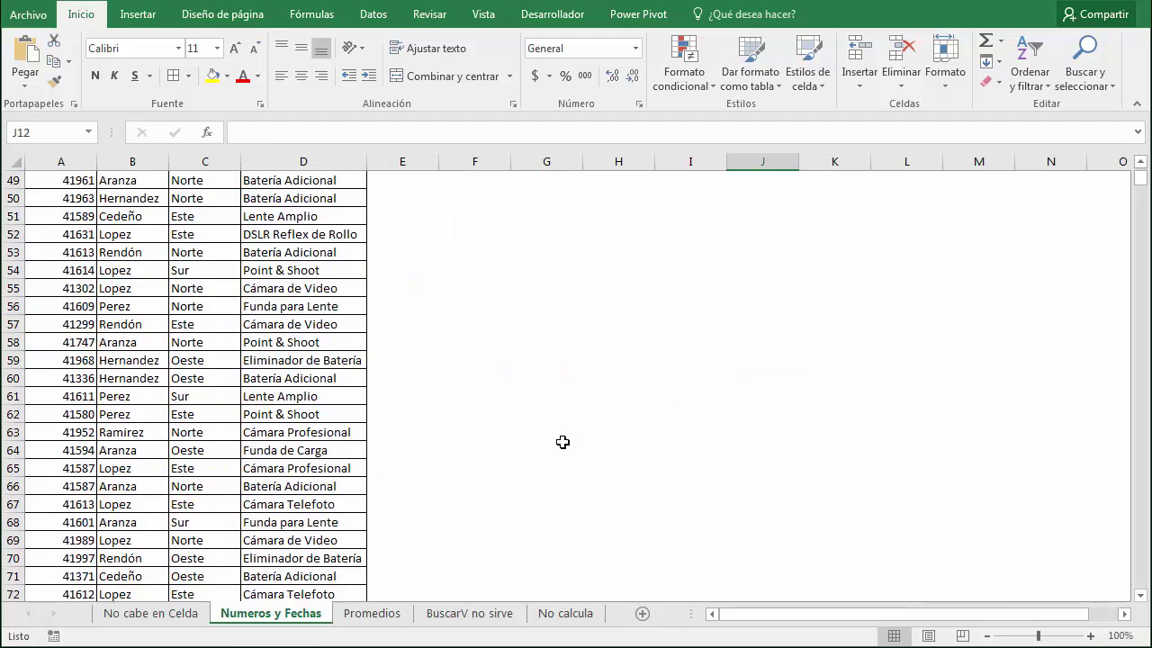
pyautogui.scroll(13, 562, 442)
pyautogui.scroll(2, 563, 442)
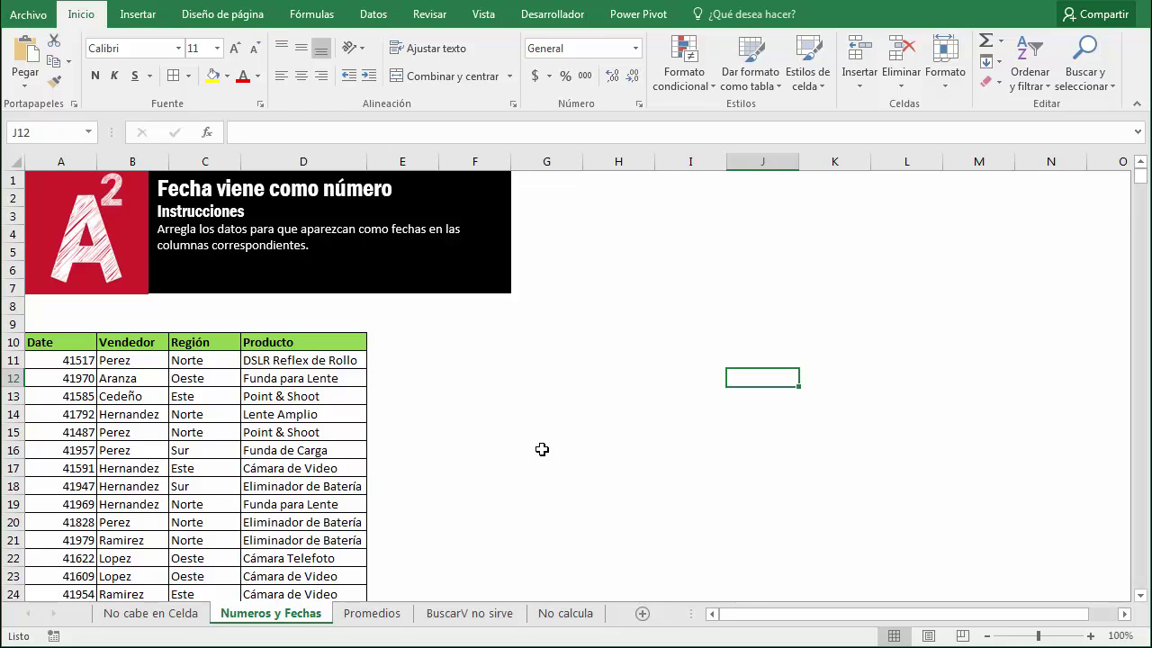
pyautogui.click(60, 350)
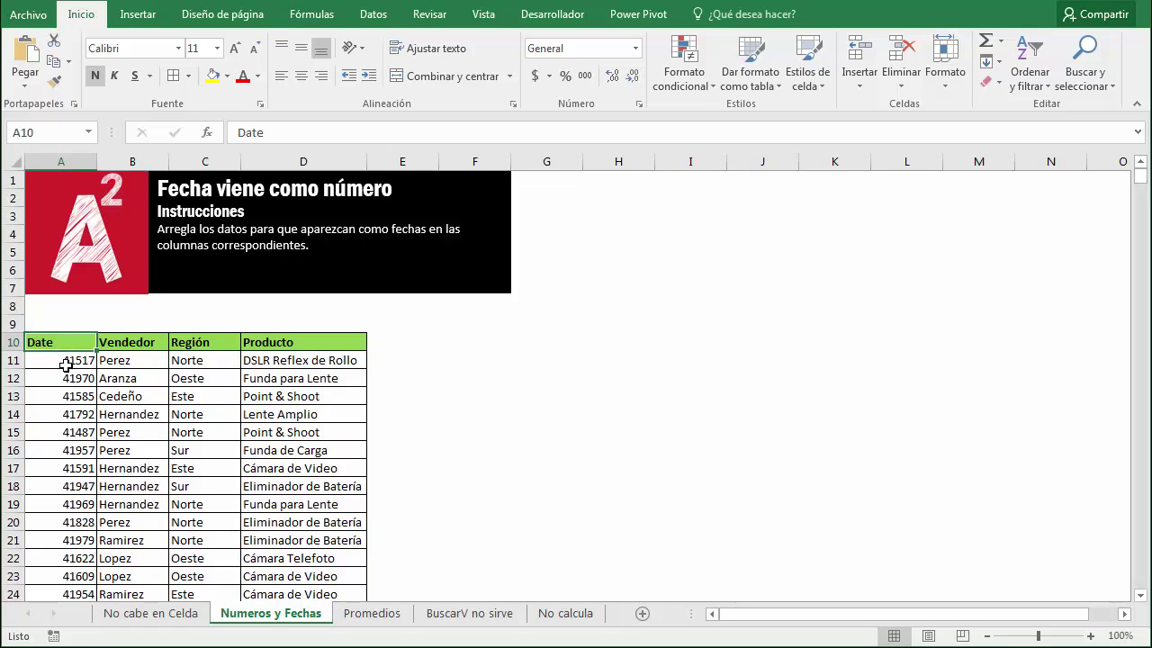
pyautogui.write('Fecha')
pyautogui.press('Return')
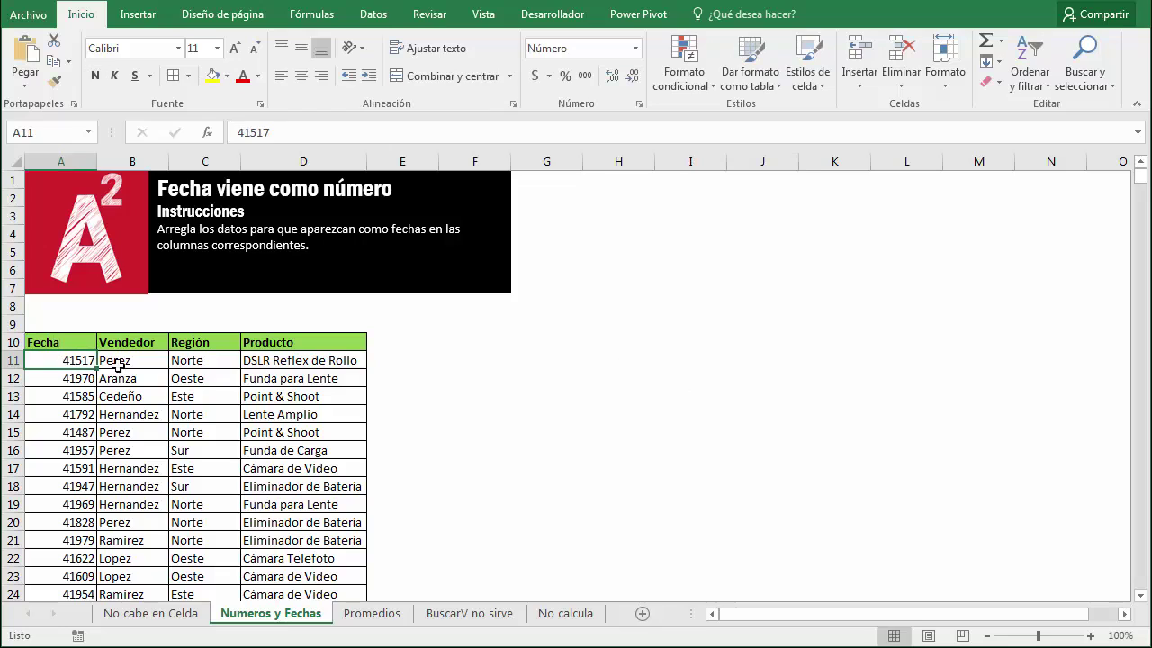
# Step: Check how far the date numbers extend from A11 down column A, and return to the top of the sheet
pyautogui.hotkey('ctrl', 'shift', 'Down')
pyautogui.hotkey('ctrl', 'Up')
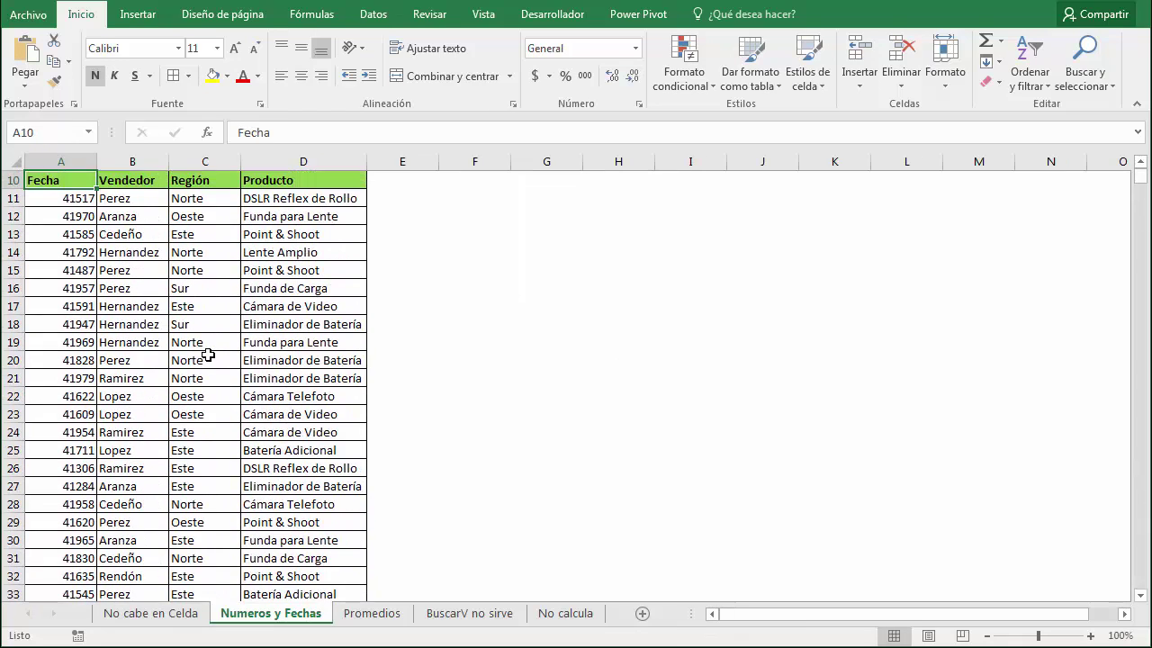
pyautogui.scroll(2, 180, 341)
pyautogui.click(76, 295)
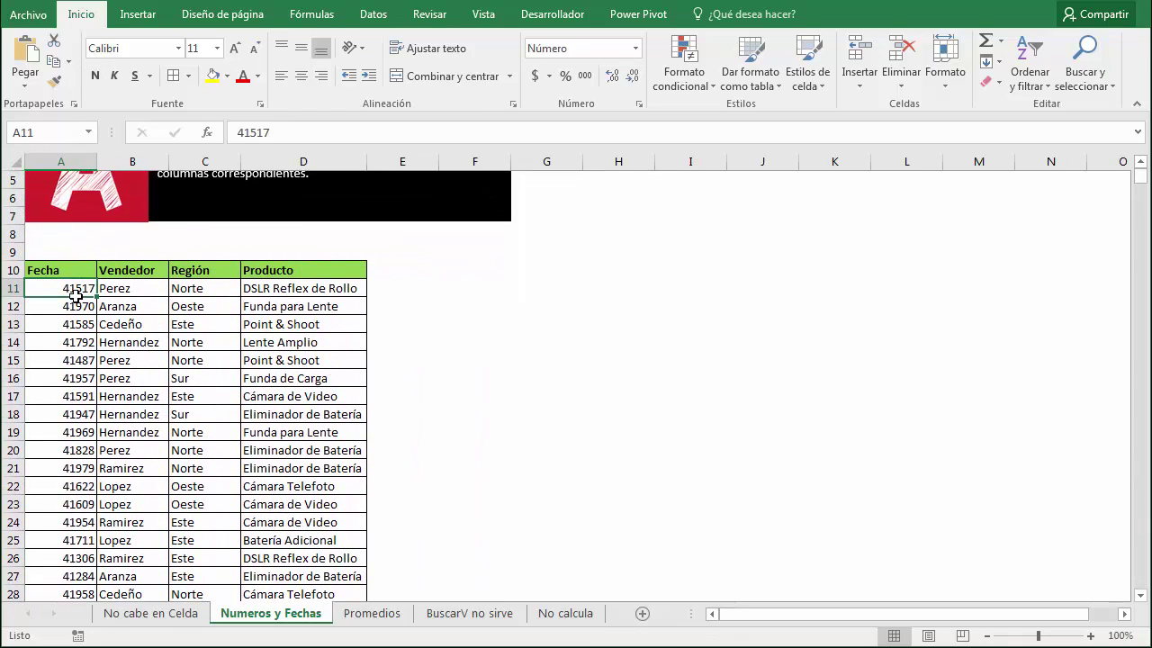
pyautogui.hotkey('ctrl', 'shift', 'Down')
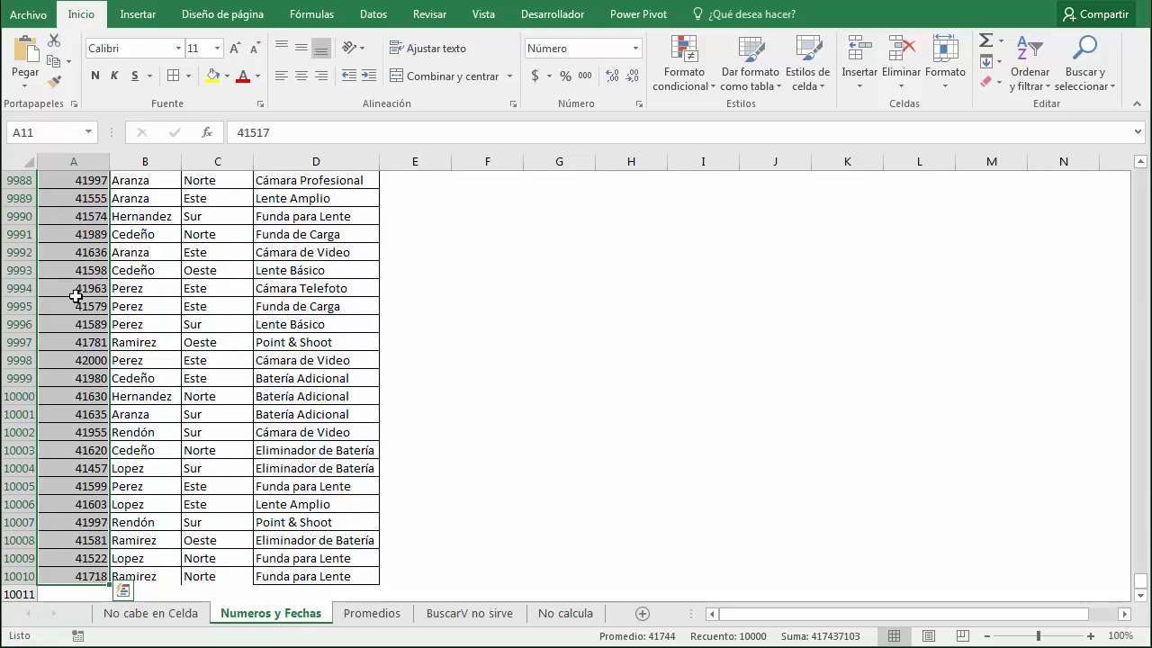
pyautogui.hotkey('ctrl', 'Up')
pyautogui.hotkey('ctrl', 'Up')
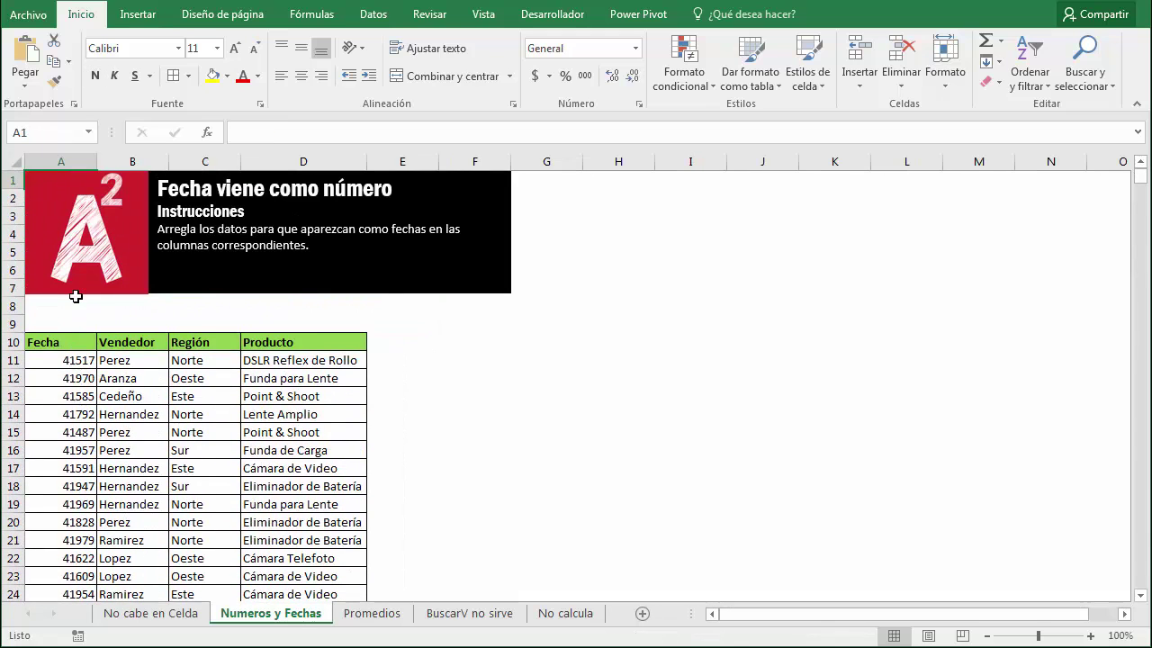
# Step: Format the first date number in A11 as Fecha corta
pyautogui.click(61, 161)
pyautogui.click(63, 365)
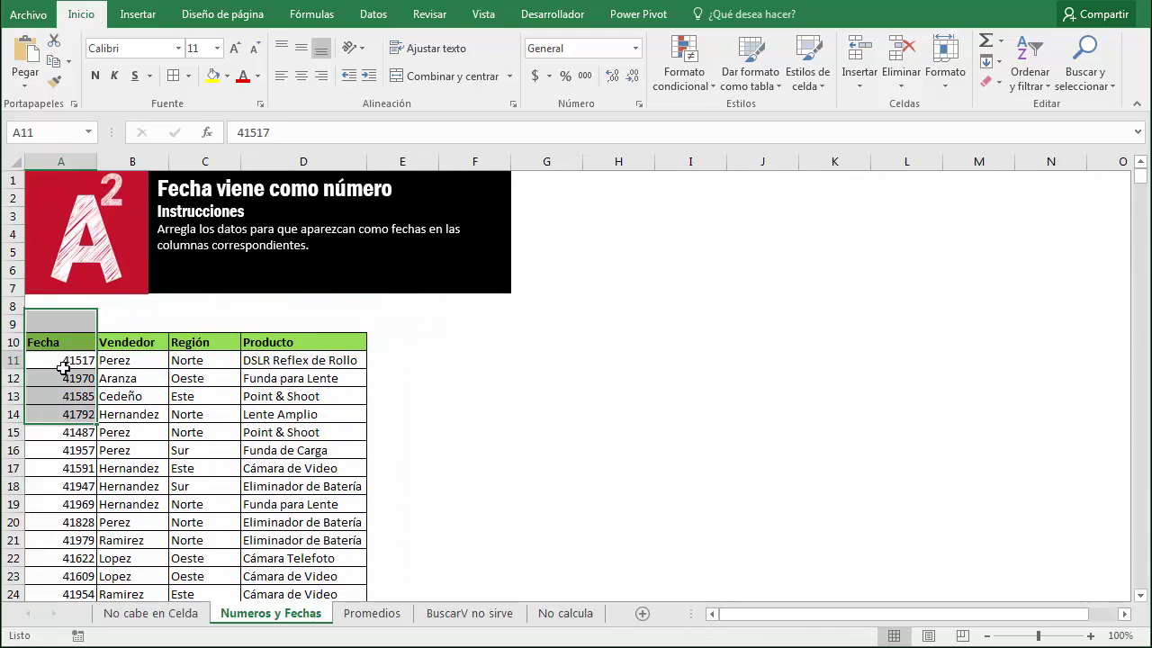
pyautogui.click(638, 49)
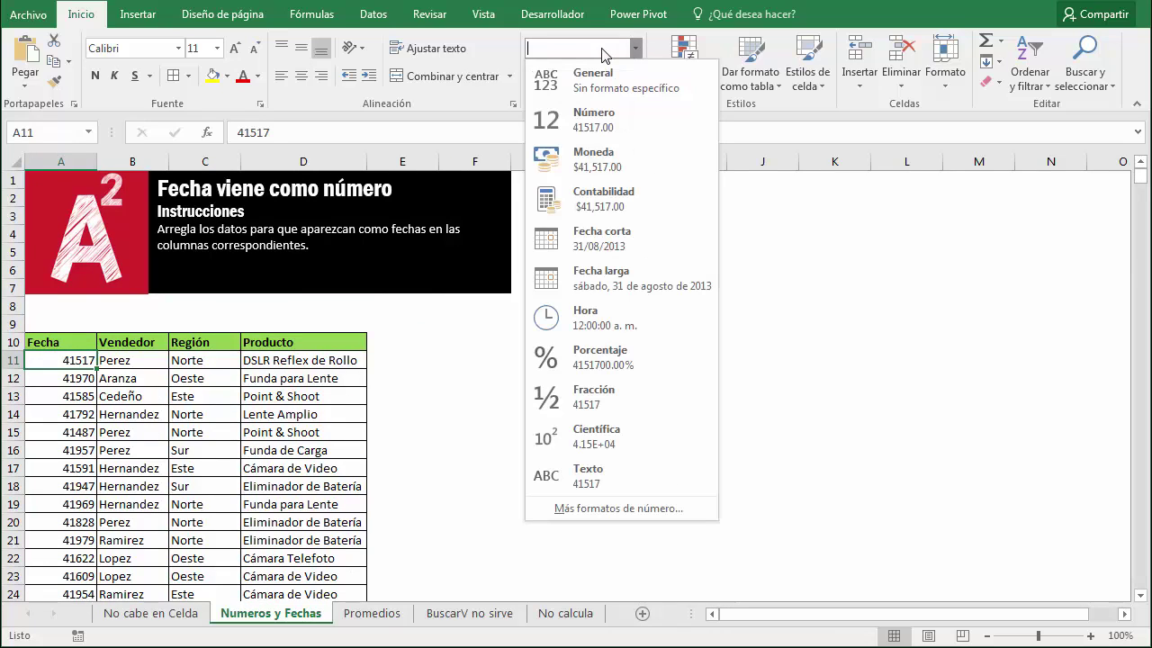
pyautogui.click(614, 243)
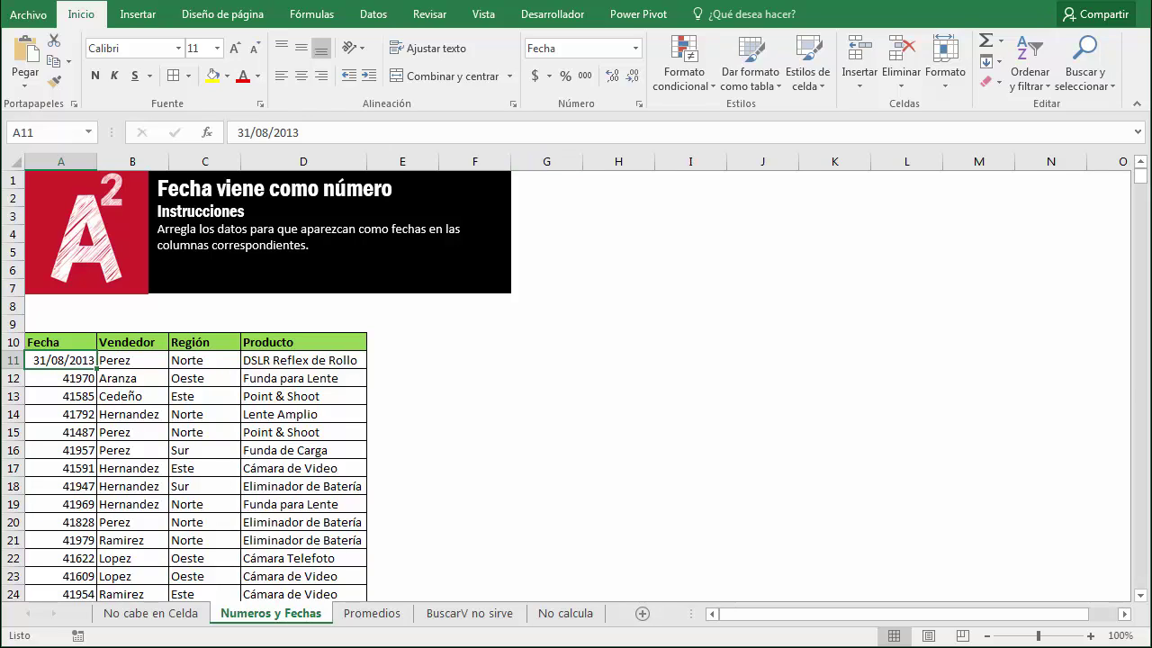
# Step: Format the date number in A12 as Fecha corta
pyautogui.click(75, 372)
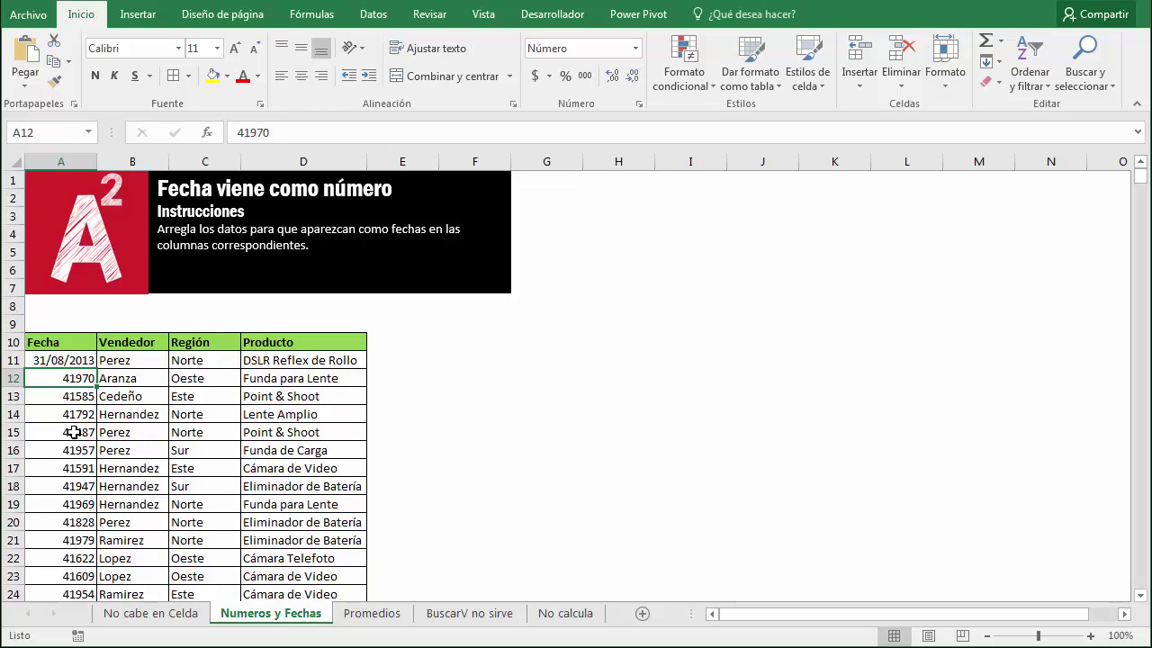
pyautogui.click(72, 466)
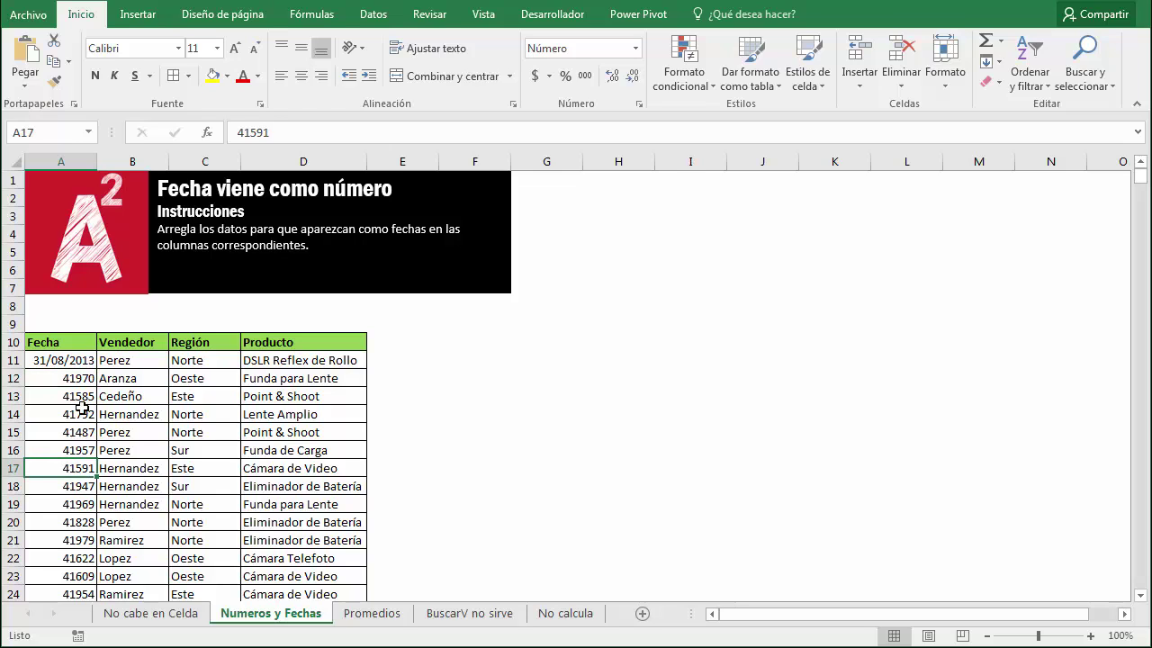
pyautogui.click(82, 378)
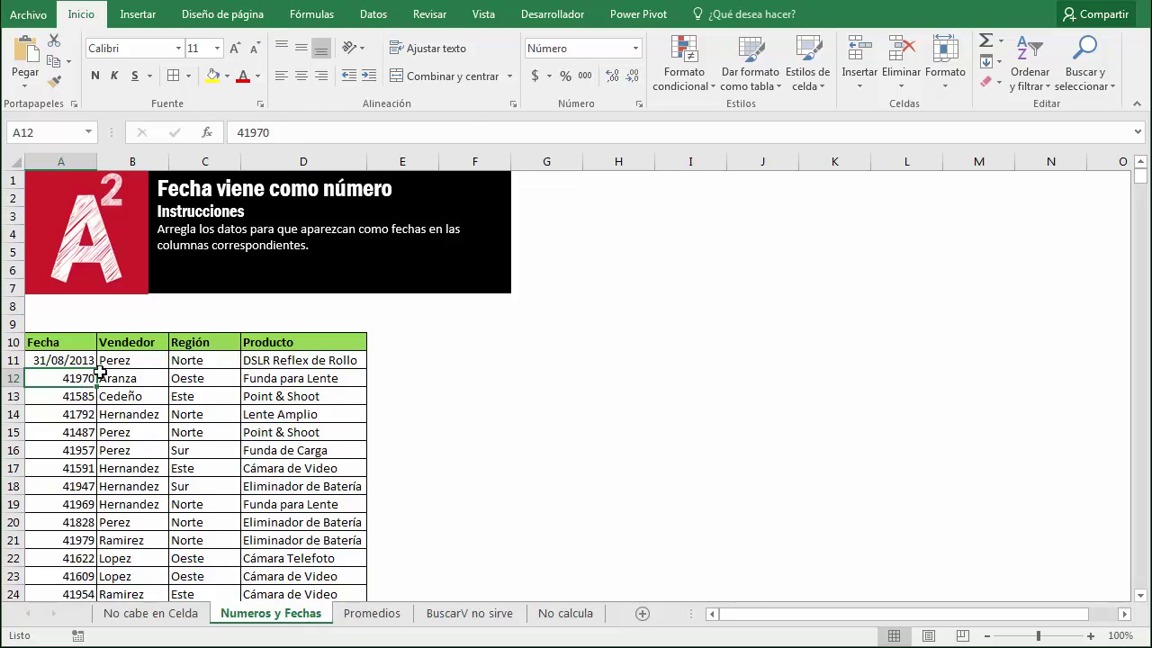
pyautogui.click(638, 49)
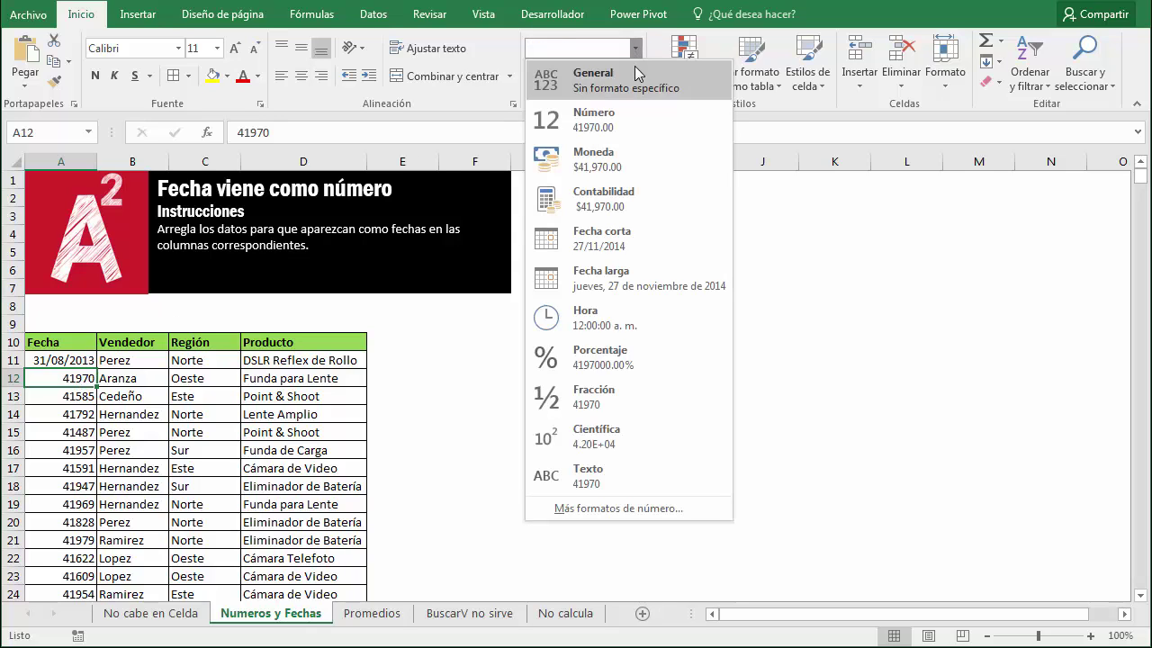
pyautogui.click(600, 243)
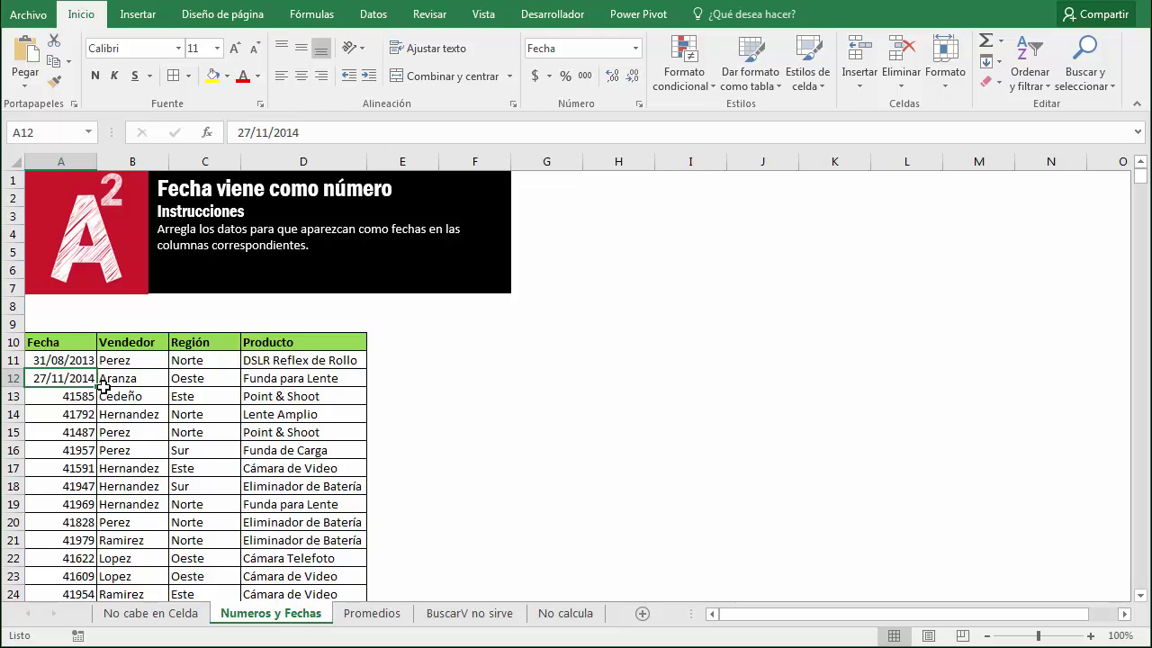
# Step: Examine the remaining unformatted date numbers in the Fecha column from A13 down
pyautogui.scroll(-6, 79, 441)
pyautogui.scroll(6, 89, 442)
pyautogui.click(70, 397)
pyautogui.click(69, 414)
pyautogui.click(71, 468)
pyautogui.click(64, 523)
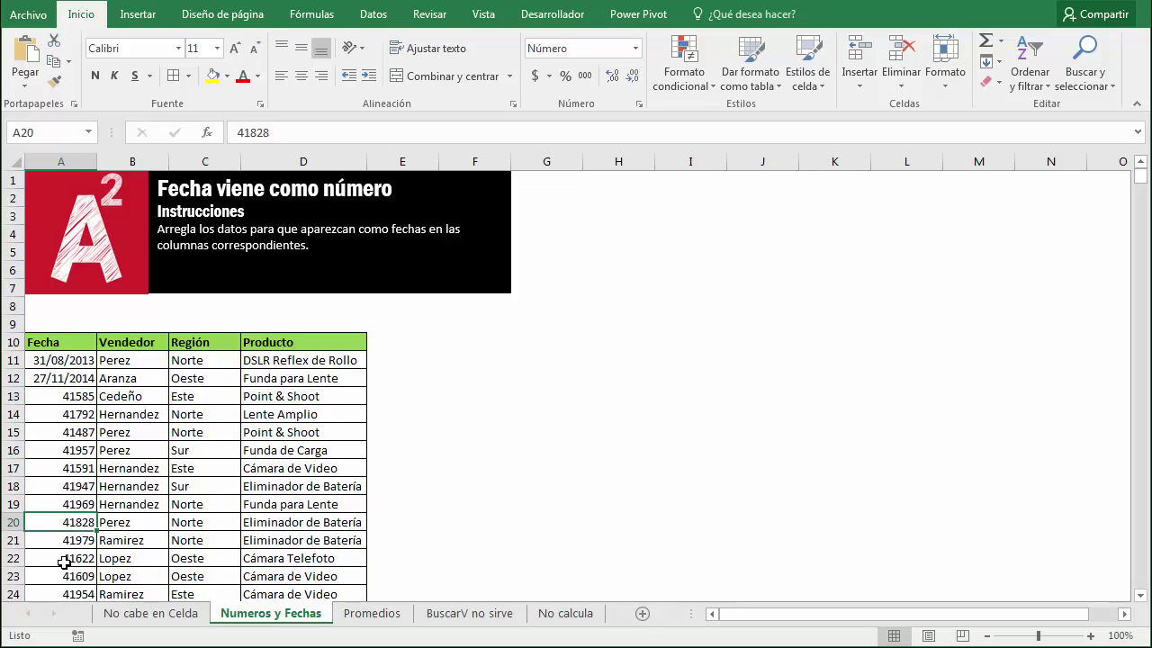
pyautogui.click(63, 452)
pyautogui.click(60, 414)
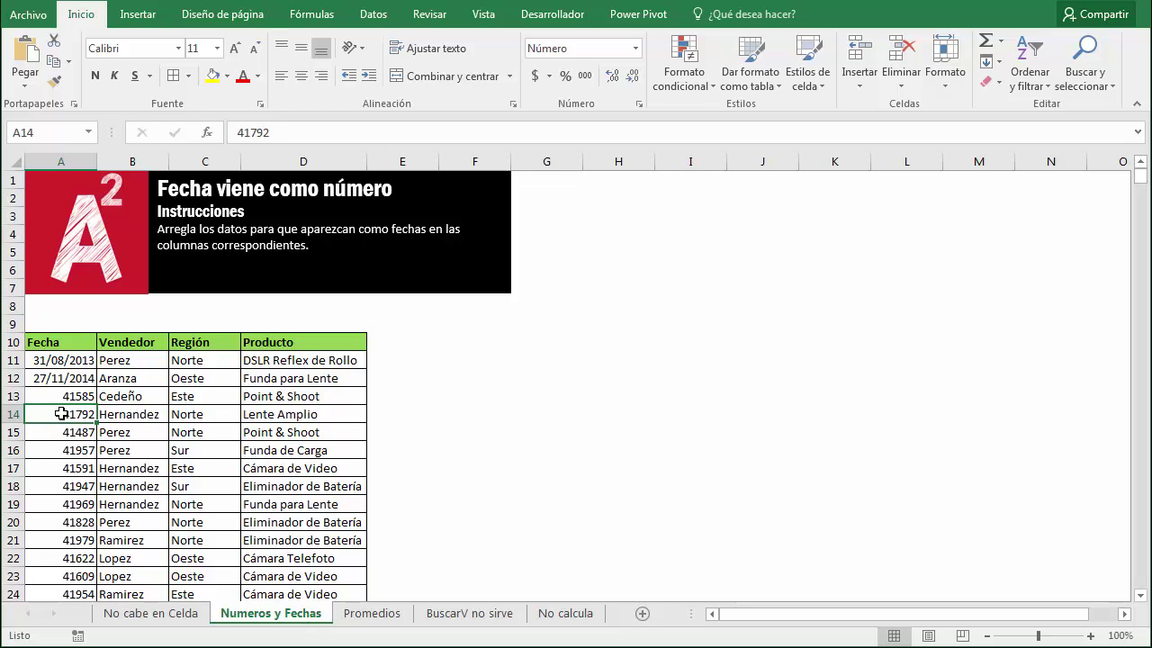
pyautogui.click(82, 396)
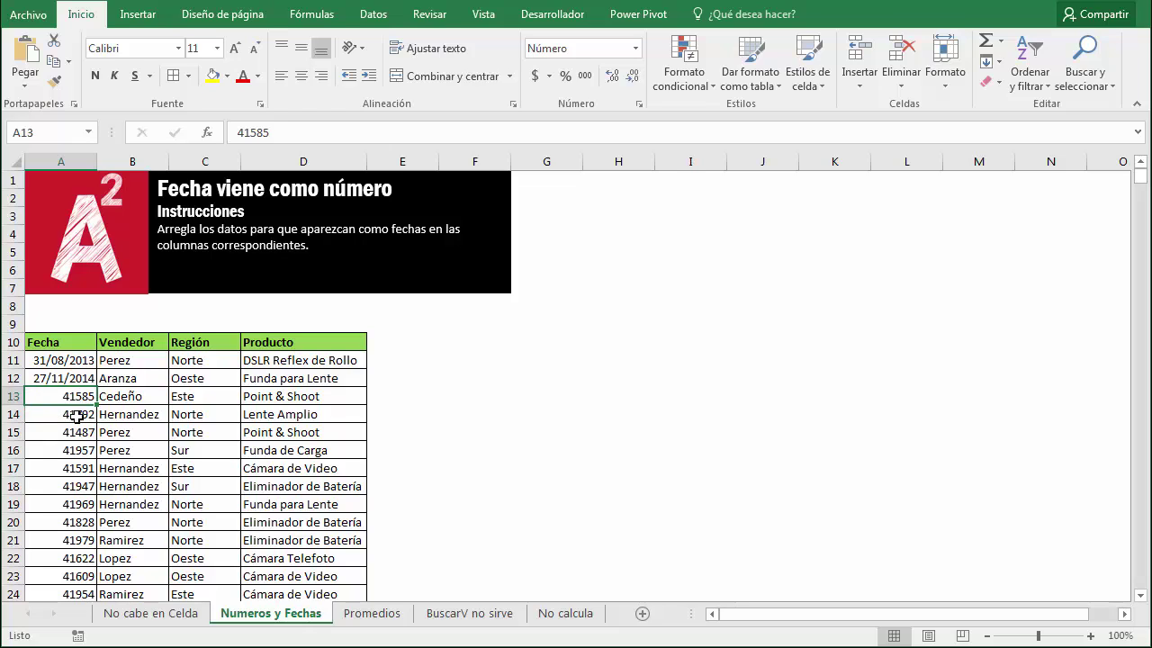
pyautogui.click(75, 450)
pyautogui.click(75, 486)
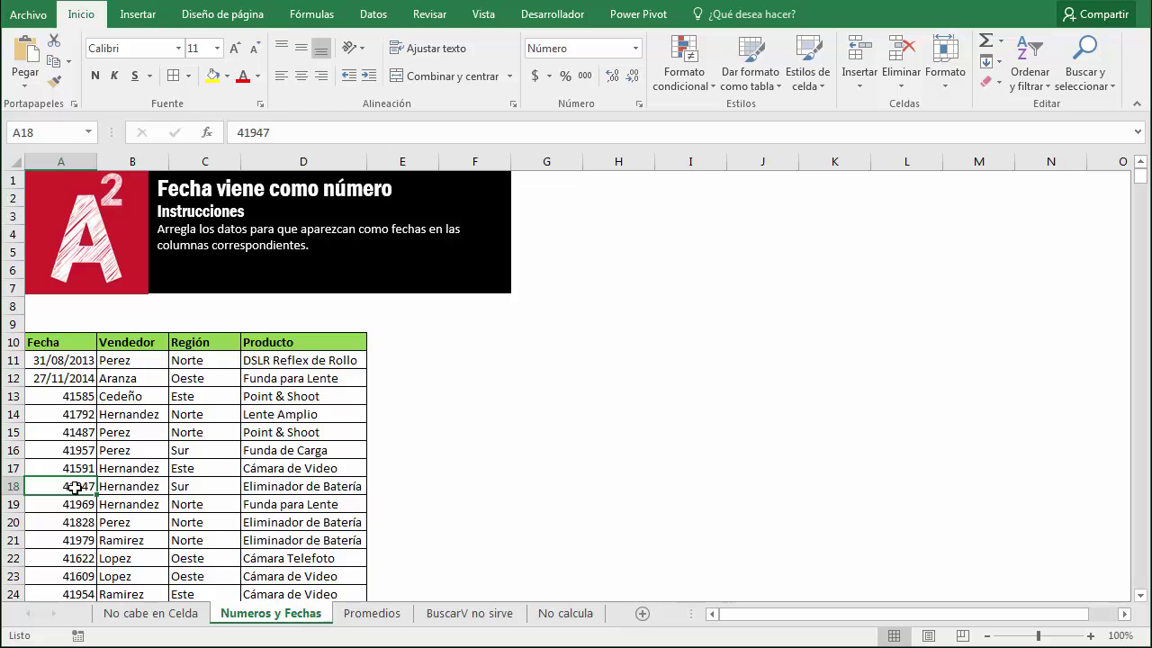
# Step: On the Promedios sheet, undo the earlier entries in rows 15 and 16, including the average formula in Q15
pyautogui.click(371, 613)
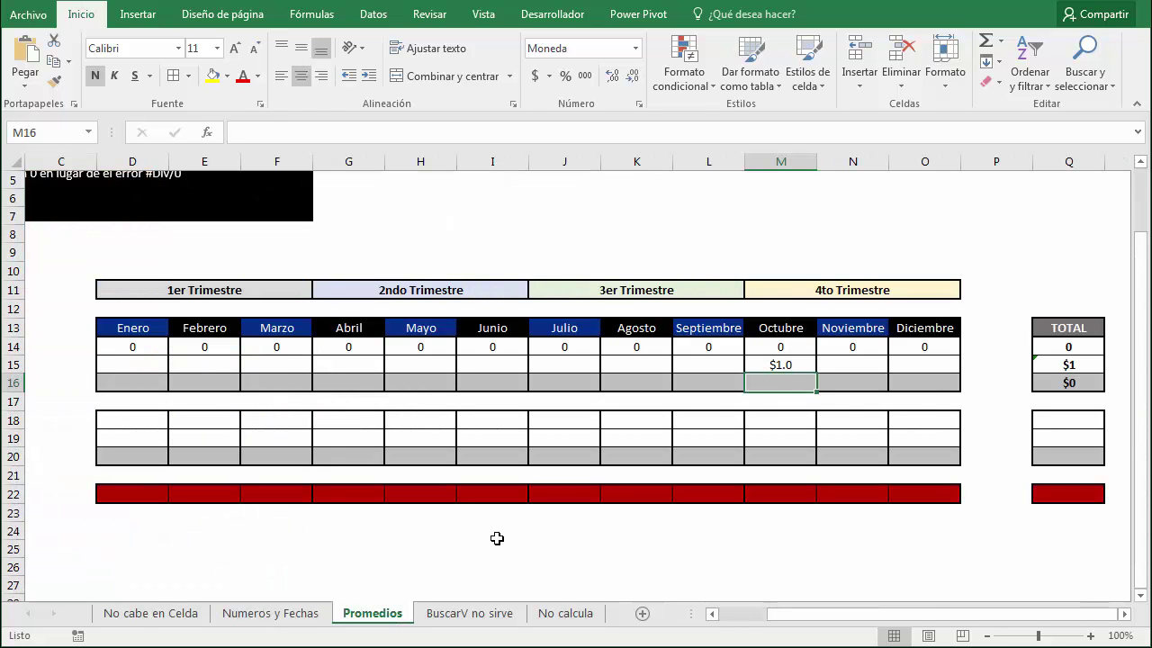
pyautogui.click(1064, 362)
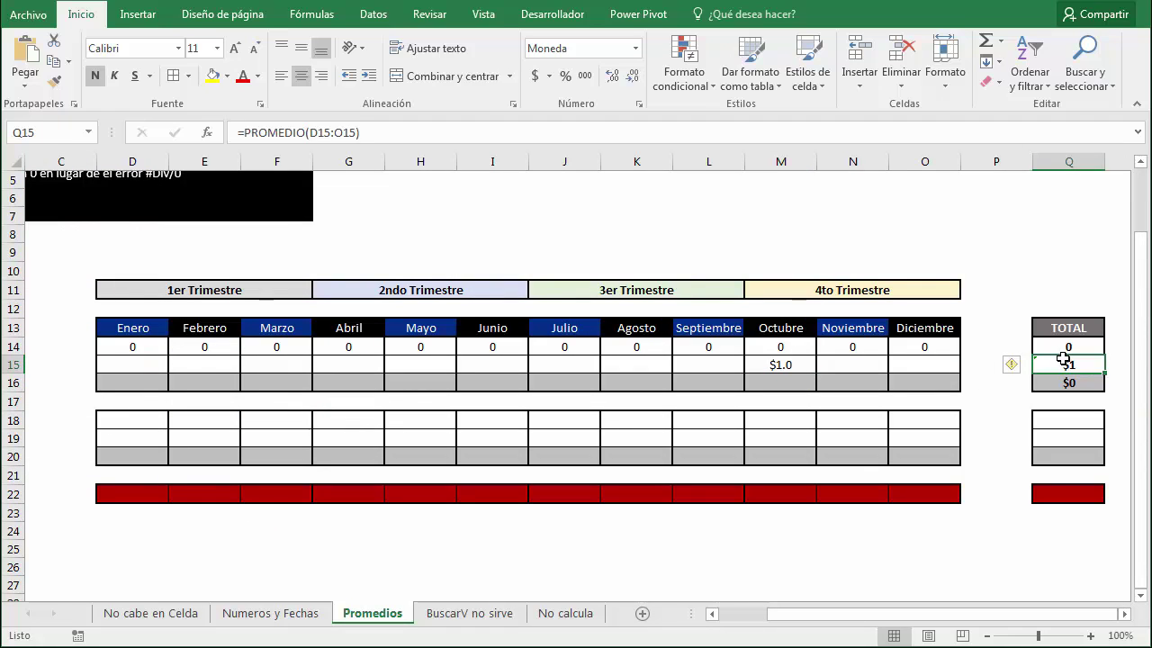
pyautogui.press('Left')
pyautogui.press('Left')
pyautogui.press('Left')
pyautogui.press('Left')
pyautogui.press('Left')
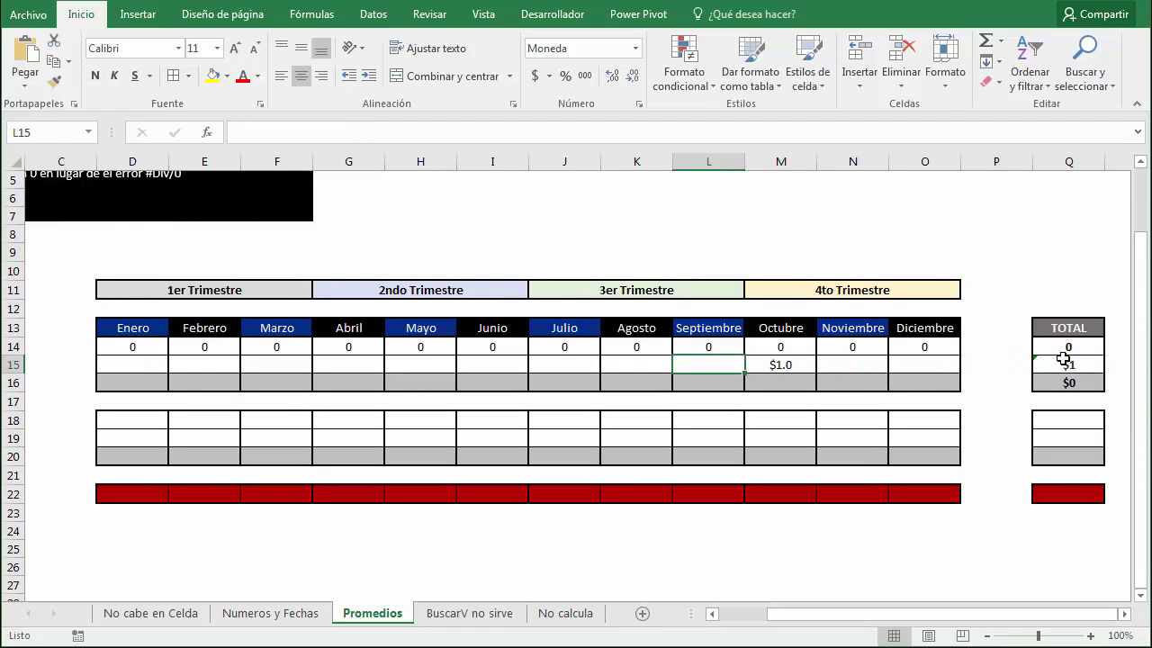
pyautogui.hotkey('ctrl', 'z')
pyautogui.hotkey('ctrl', 'z')
pyautogui.hotkey('ctrl', 'z')
pyautogui.hotkey('ctrl', 'z')
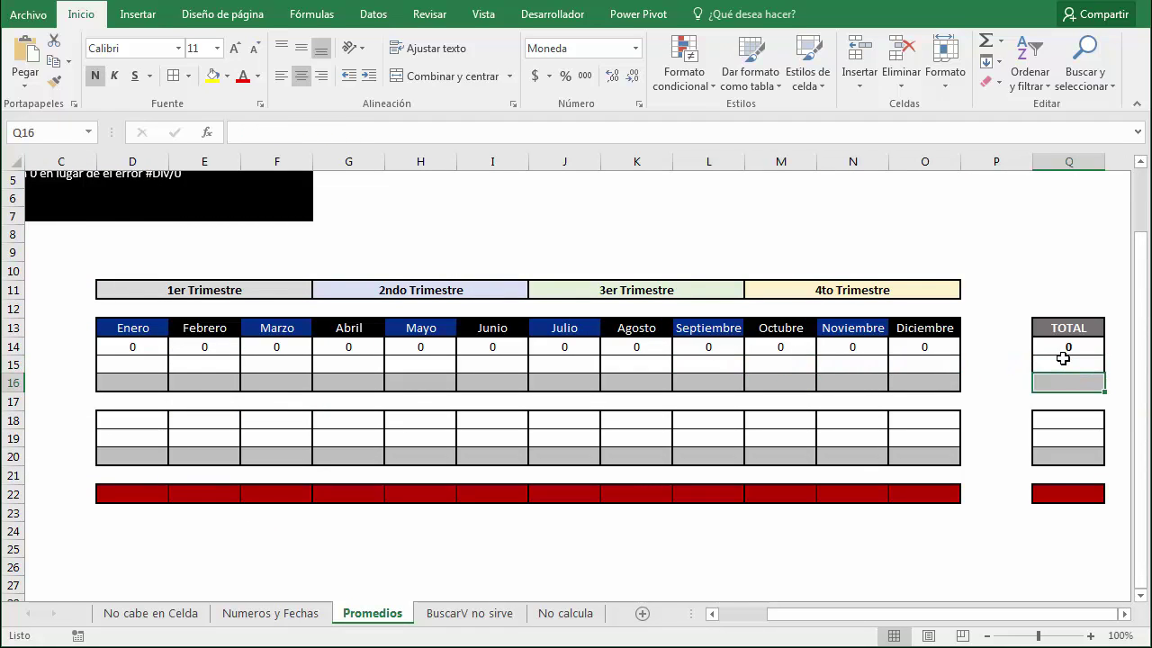
pyautogui.hotkey('ctrl', 'z')
pyautogui.hotkey('ctrl', 'z')
pyautogui.hotkey('ctrl', 'z')
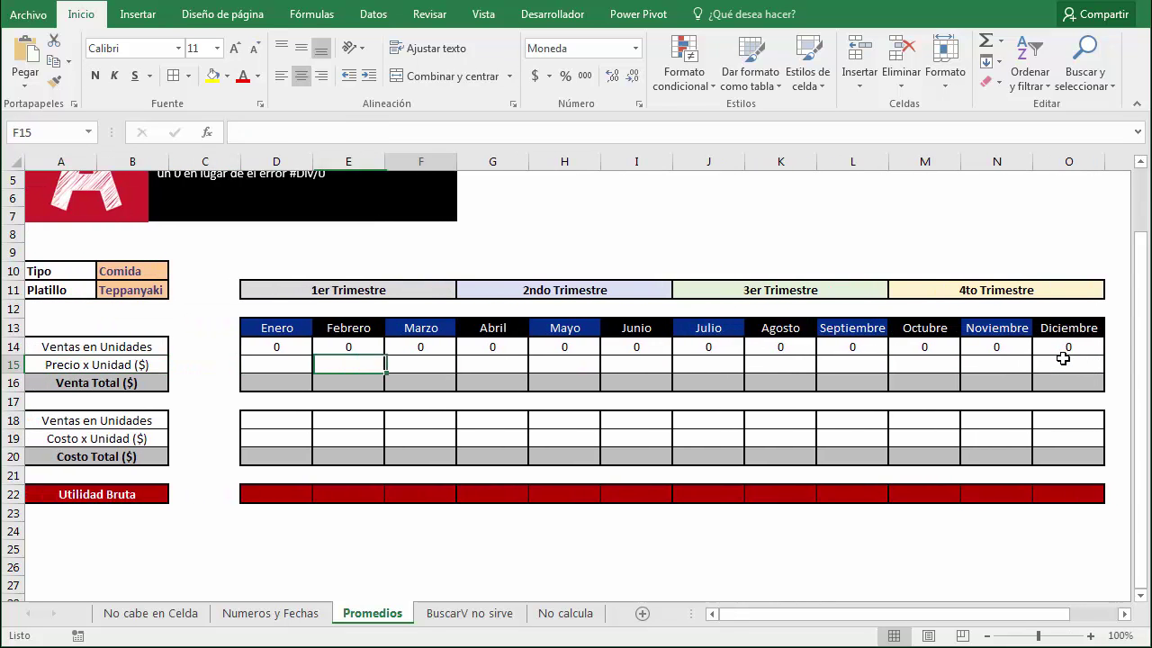
# Step: Replace the sum in TOTAL cell Q14 with =PROMEDIO(D14:O14)
pyautogui.press('Left')
pyautogui.press('Left')
pyautogui.press('Left')
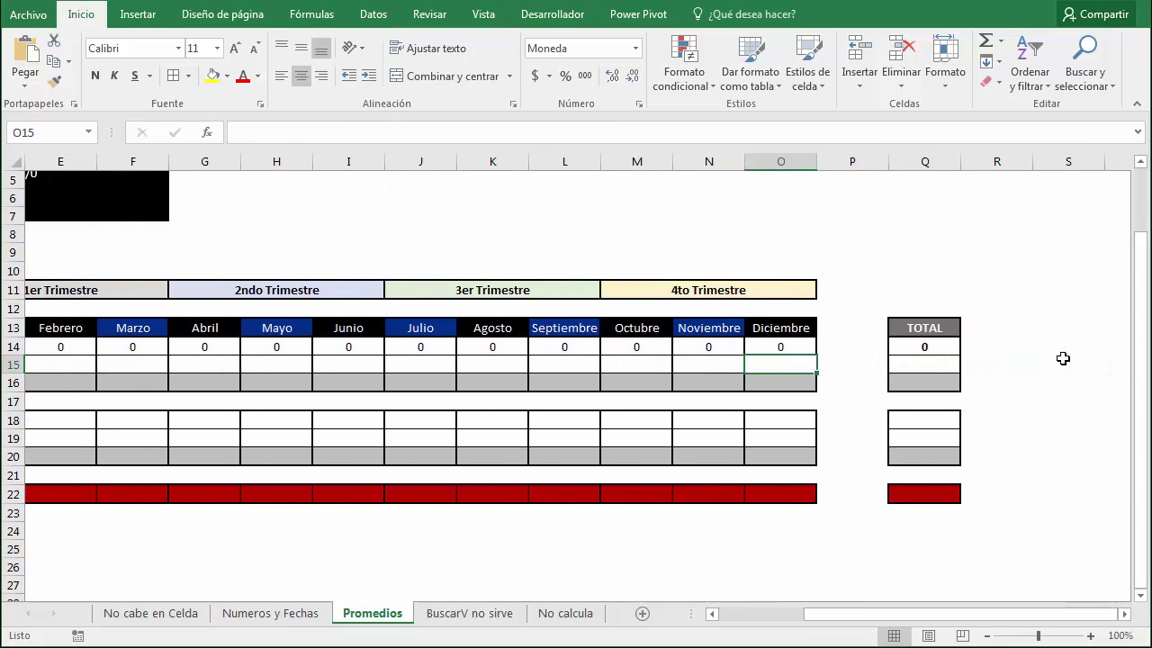
pyautogui.press('Right')
pyautogui.press('Right')
pyautogui.press('Up')
pyautogui.press('Up')
pyautogui.press('Down')
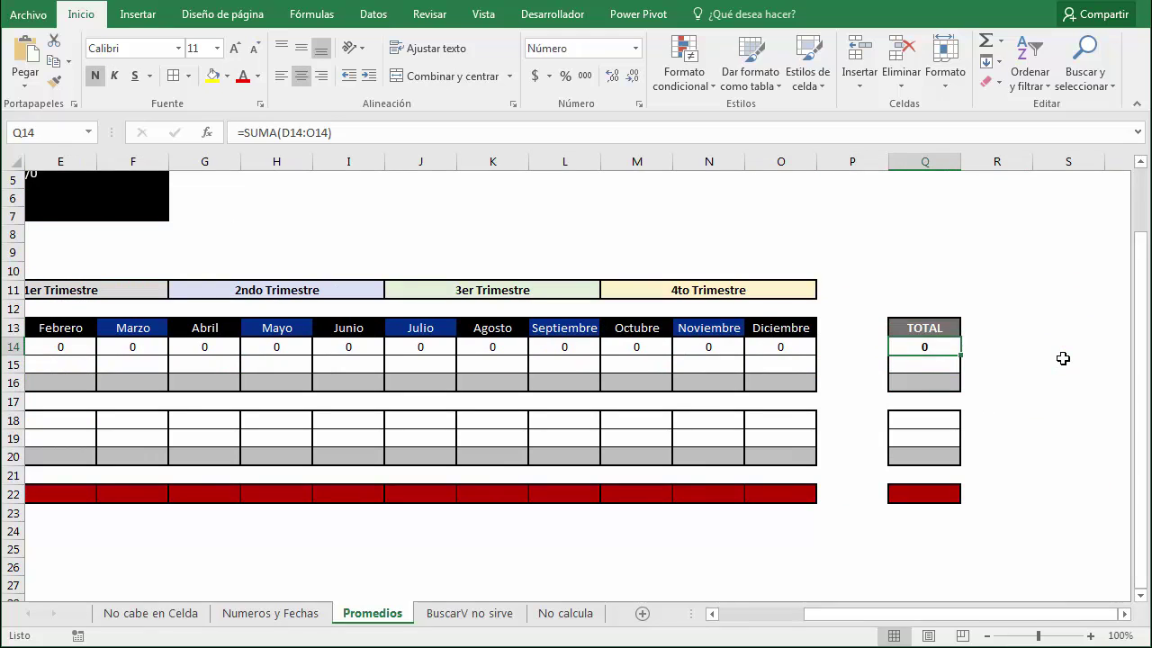
pyautogui.write('=prome')
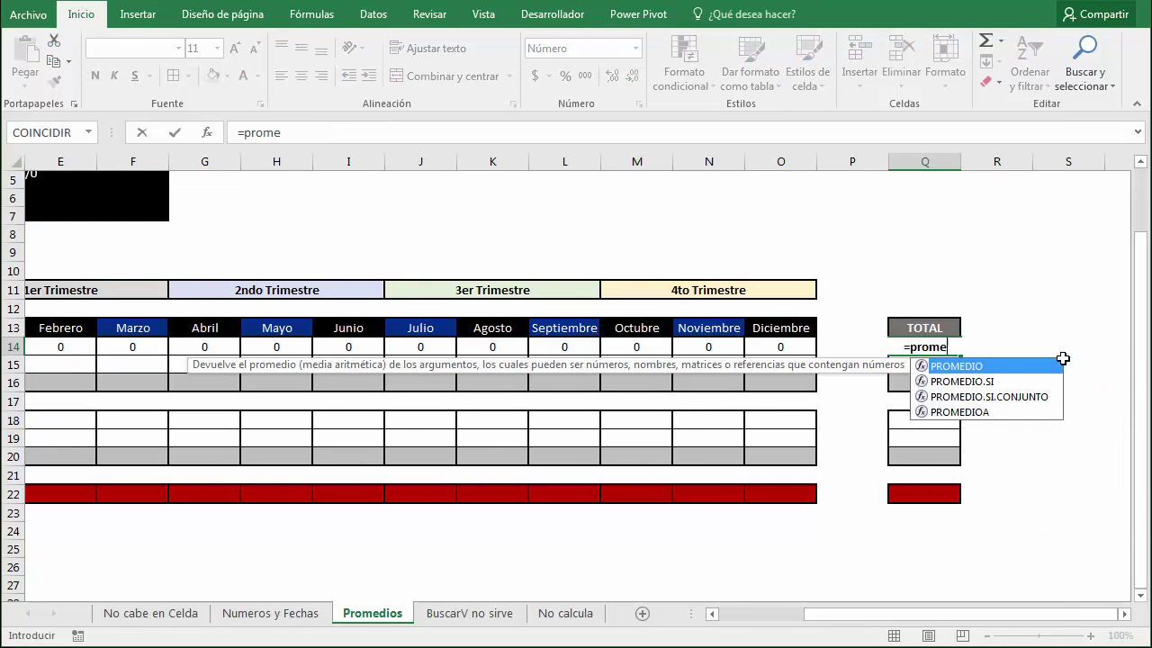
pyautogui.write('dio(')
pyautogui.click(805, 352)
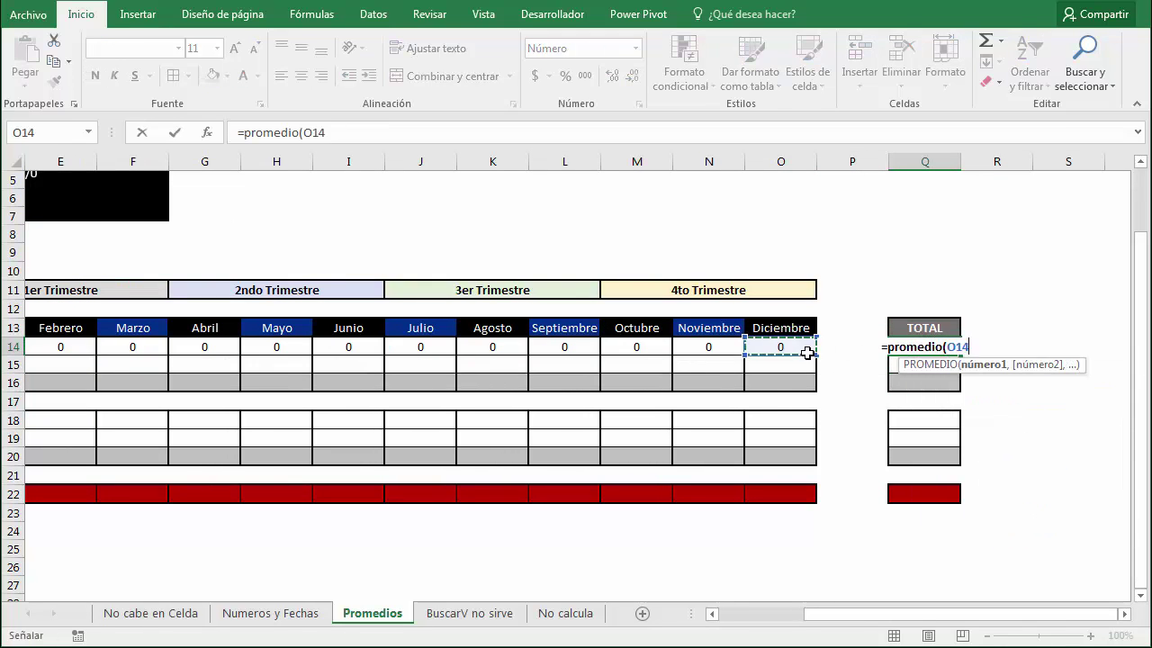
pyautogui.hotkey('ctrl', 'shift', 'Left')
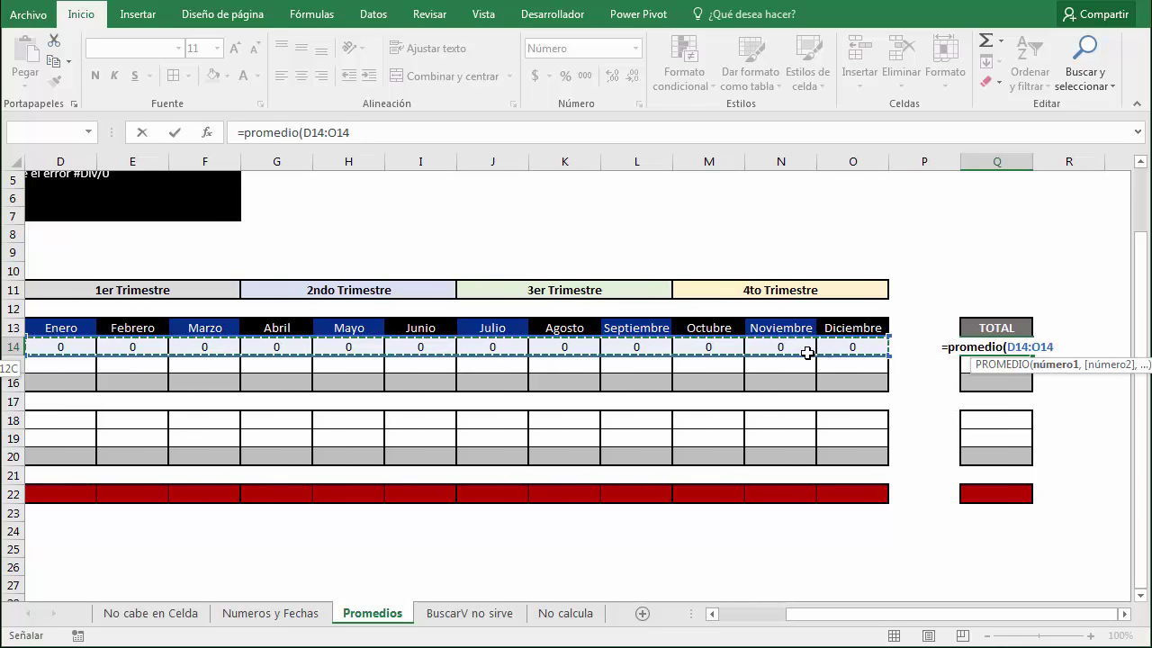
pyautogui.hotkey('ctrl', 'Return')
# Step: Copy the average formula from Q14 into Q15
pyautogui.hotkey('ctrl', 'c')
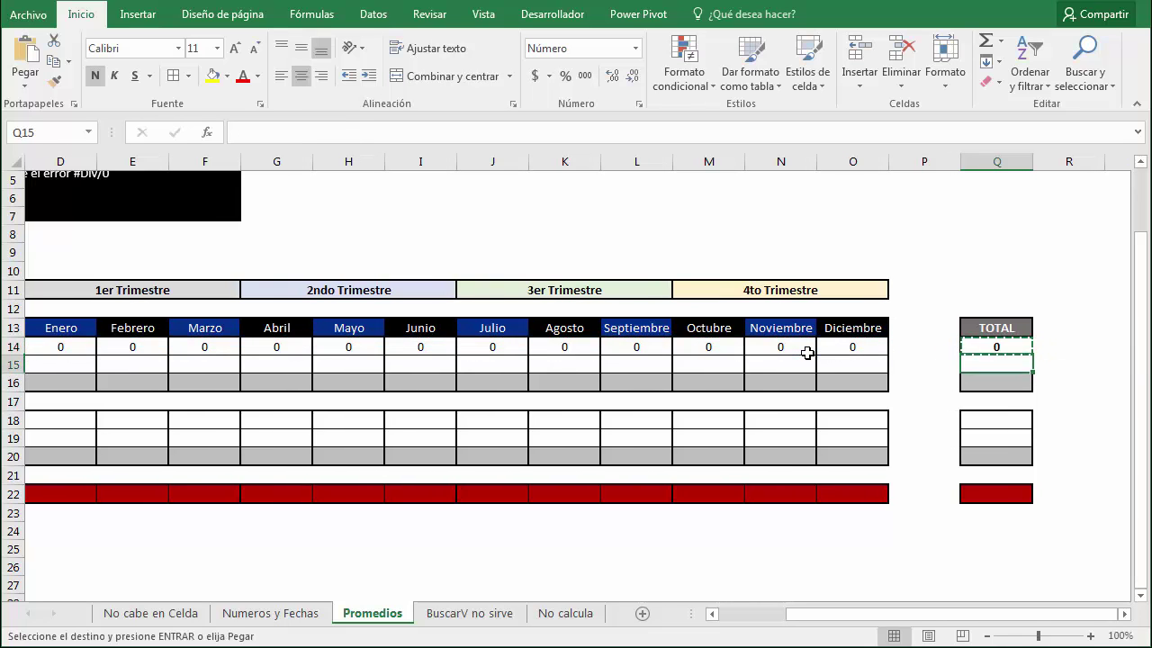
pyautogui.press('Down')
pyautogui.press('Return')
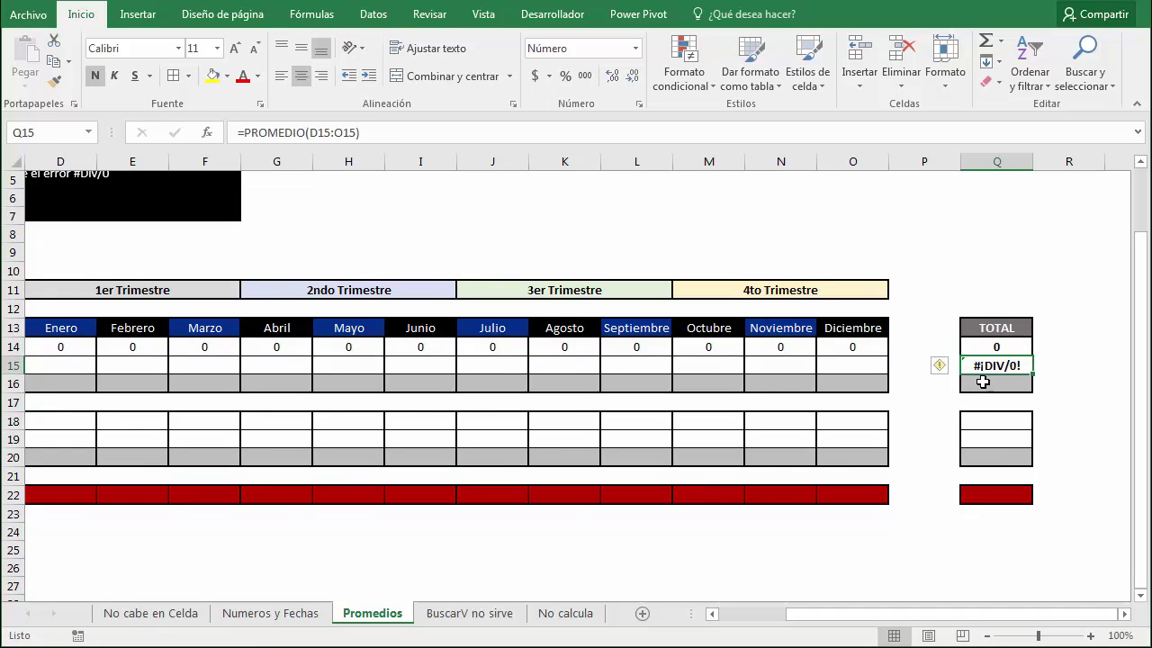
# Step: Check the monthly cells of row 15 that feed the average in Q15, and return to Q15
pyautogui.click(838, 363)
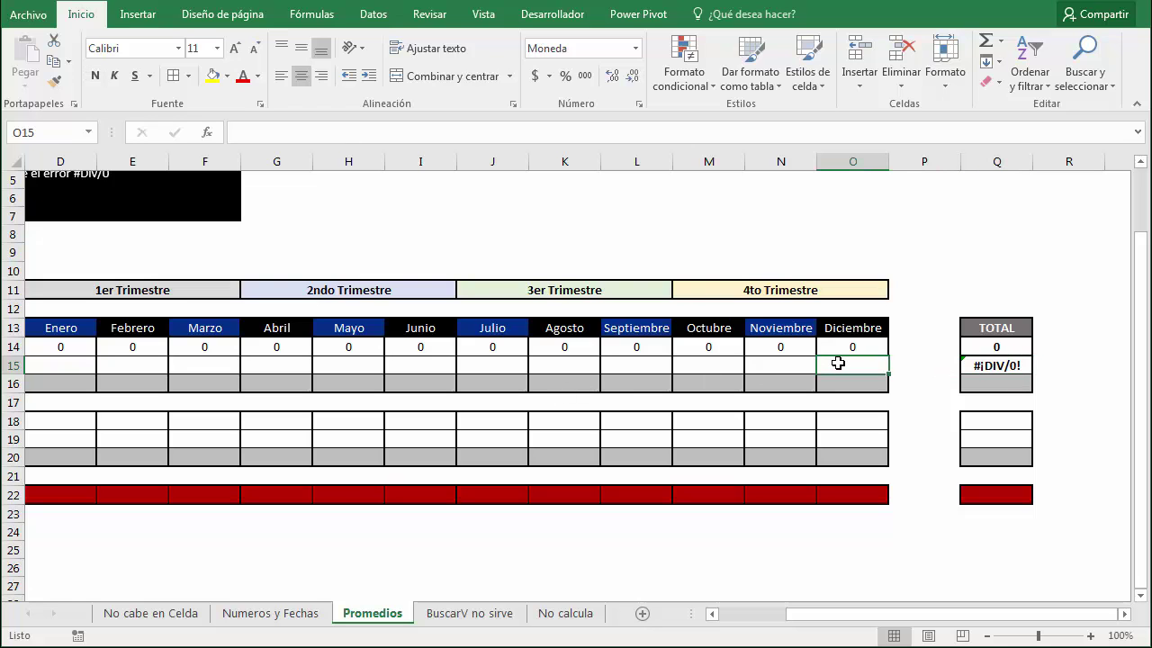
pyautogui.press('Left')
pyautogui.press('Left')
pyautogui.press('Left')
pyautogui.press('Left')
pyautogui.press('Left')
pyautogui.press('Left')
pyautogui.press('Left')
pyautogui.press('Left')
pyautogui.press('Left')
pyautogui.press('Left')
pyautogui.press('Left')
pyautogui.press('Left')
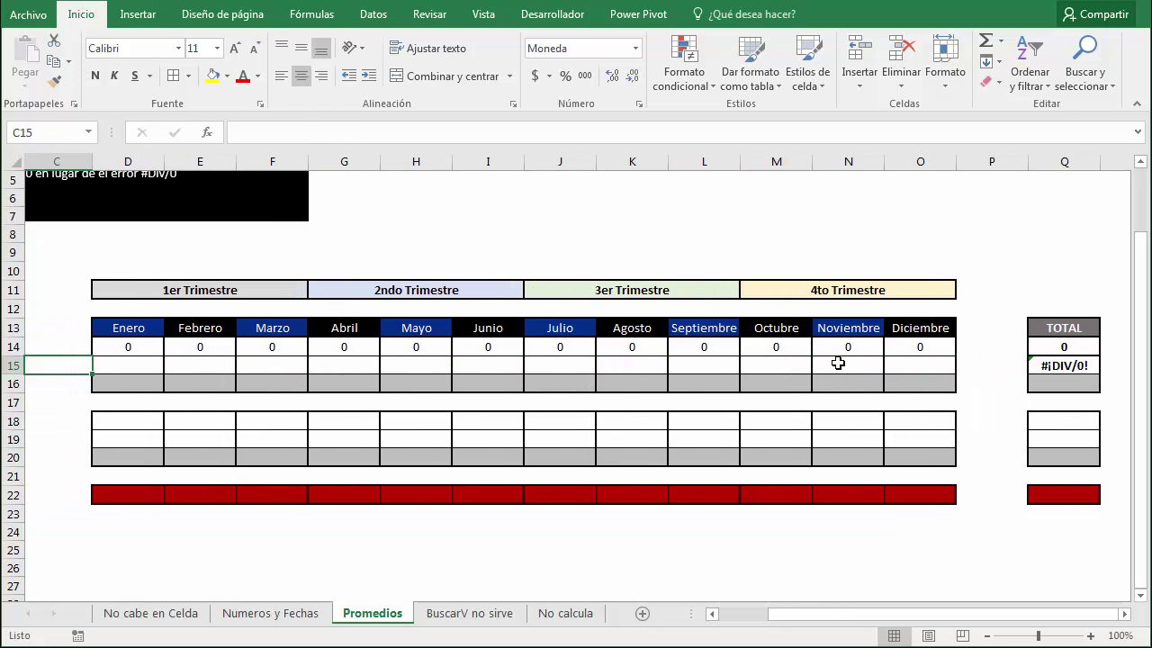
pyautogui.press('Right')
pyautogui.press('Right')
pyautogui.press('Right')
pyautogui.press('Right')
pyautogui.press('Right')
pyautogui.press('Right')
pyautogui.press('Right')
pyautogui.press('Right')
pyautogui.press('Right')
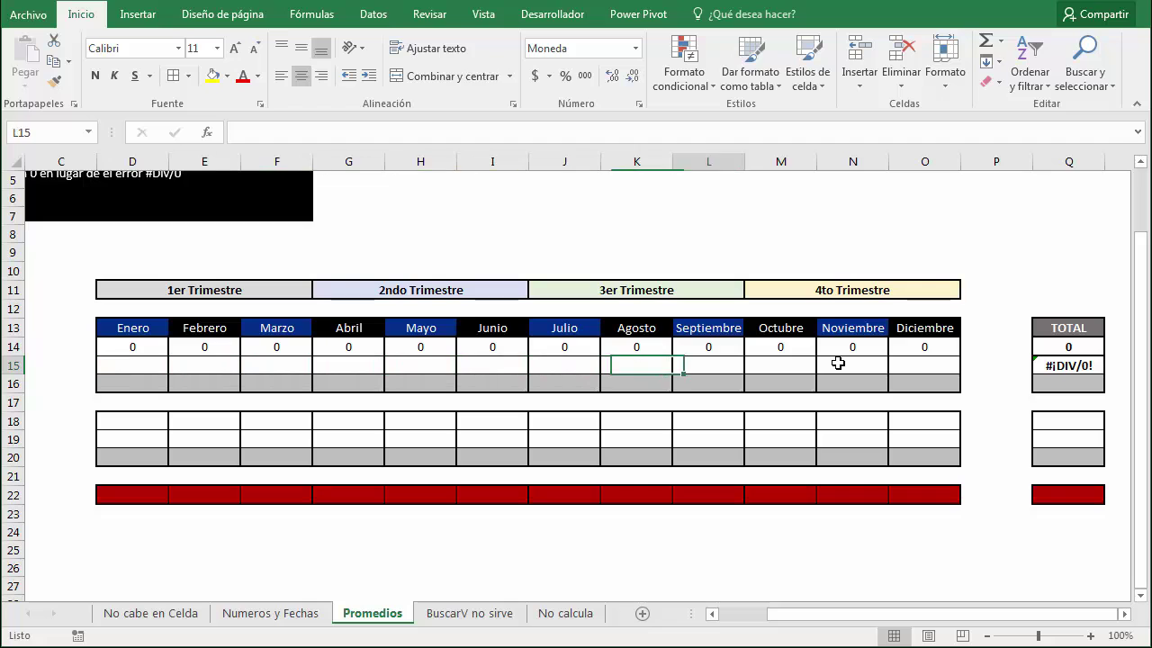
pyautogui.press('Right')
pyautogui.press('Right')
pyautogui.press('Right')
pyautogui.press('Right')
pyautogui.press('Right')
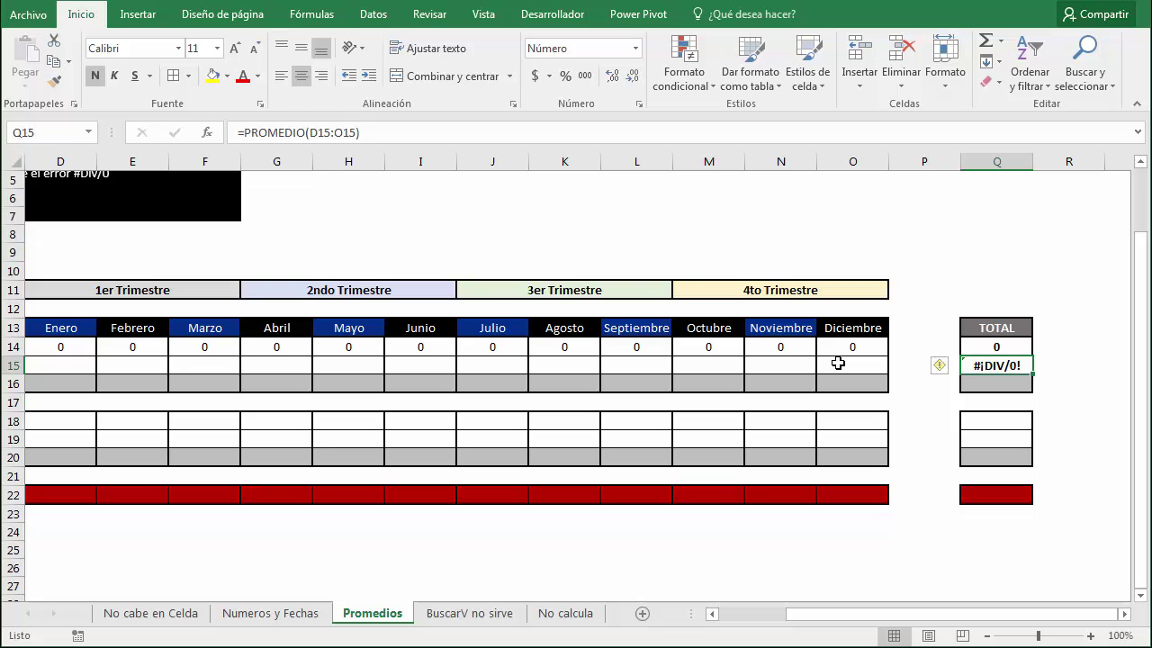
# Step: Test the average with a 0 in the Abril cell G15, and undo that entry
pyautogui.press('Left')
pyautogui.press('Left')
pyautogui.press('Left')
pyautogui.press('Left')
pyautogui.press('Left')
pyautogui.press('Left')
pyautogui.press('Left')
pyautogui.press('Left')
pyautogui.press('Left')
pyautogui.press('Left')
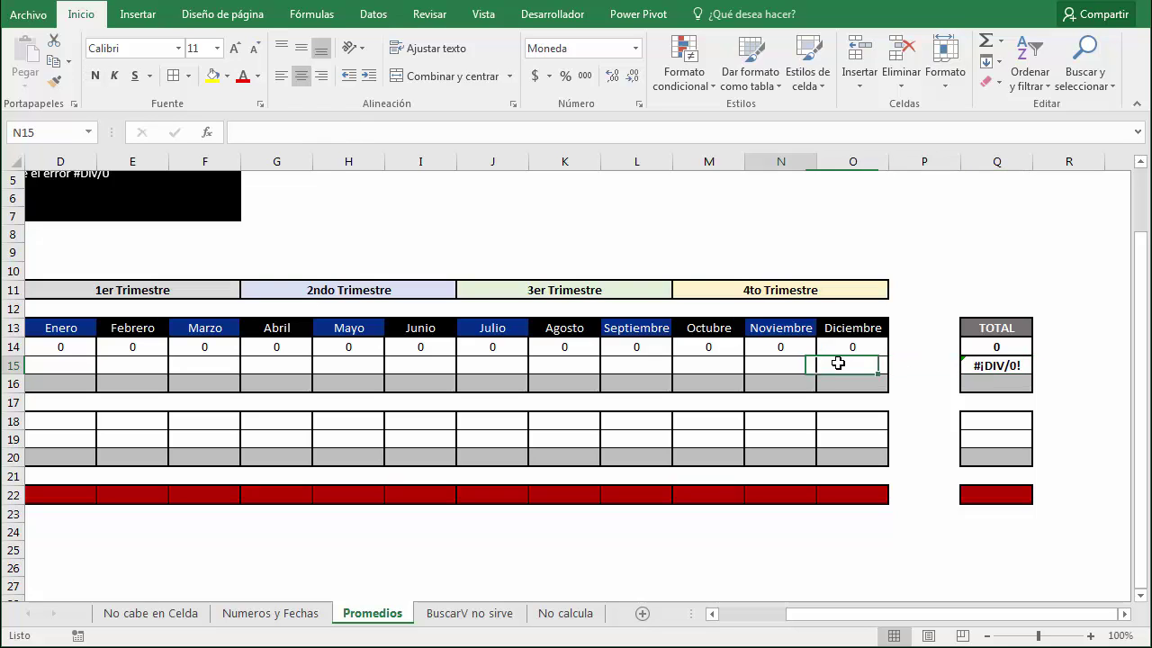
pyautogui.write('0')
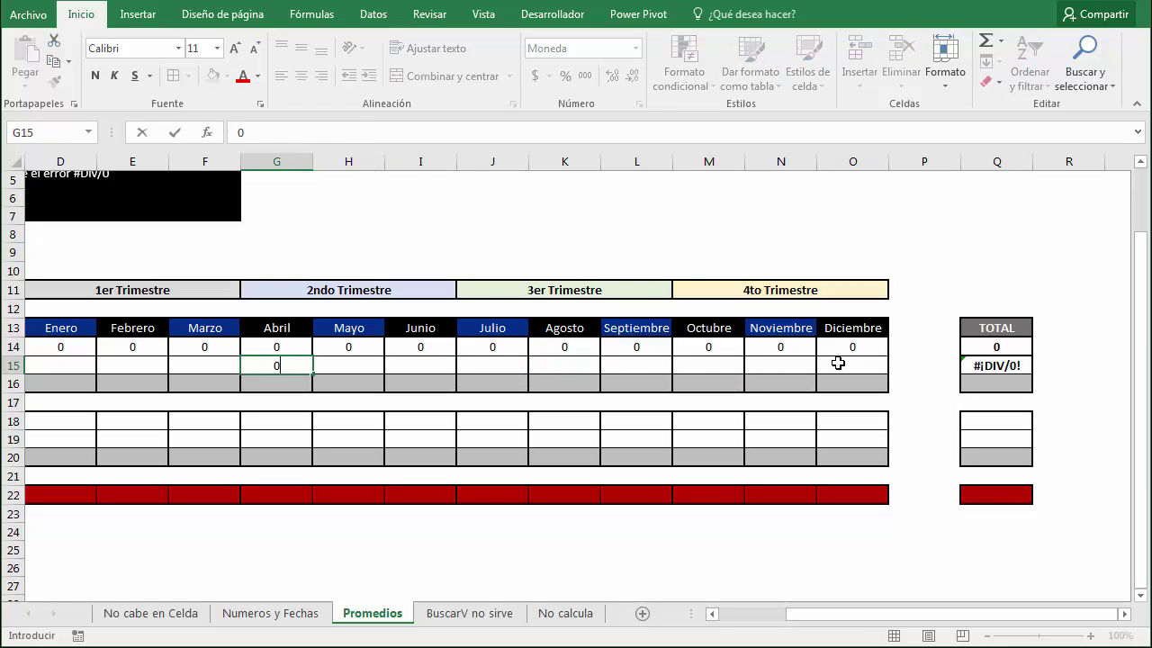
pyautogui.press('Return')
pyautogui.press('Up')
pyautogui.press('Right')
pyautogui.press('Right')
pyautogui.press('Right')
pyautogui.press('Right')
pyautogui.press('Right')
pyautogui.press('Right')
pyautogui.press('Right')
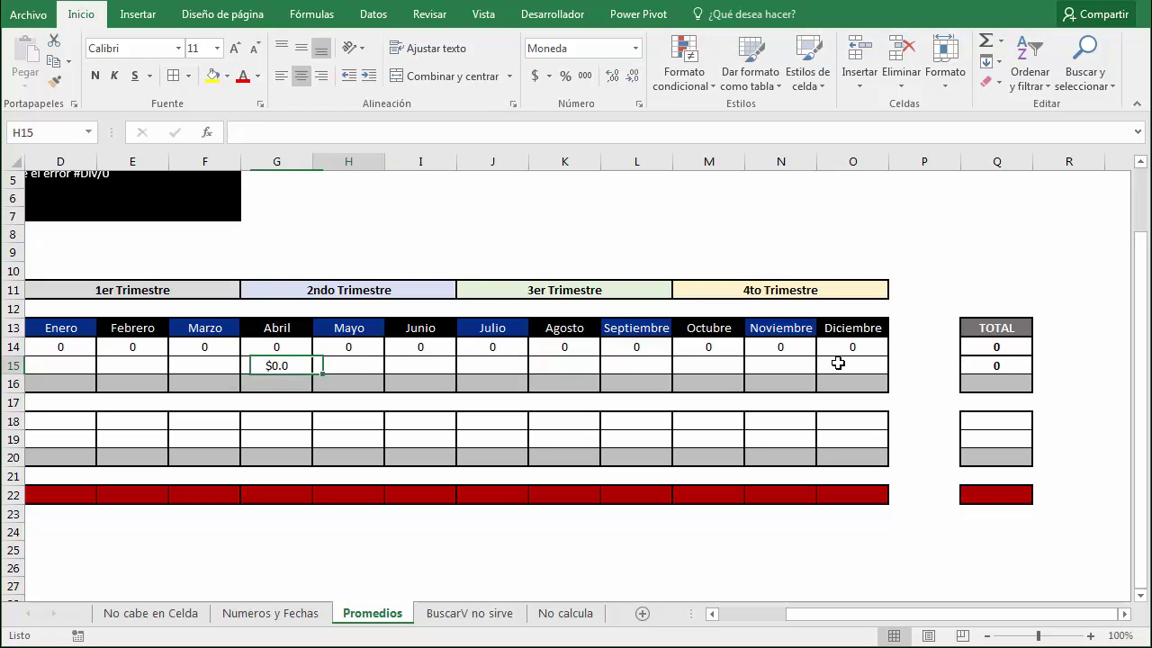
pyautogui.hotkey('ctrl', 'z')
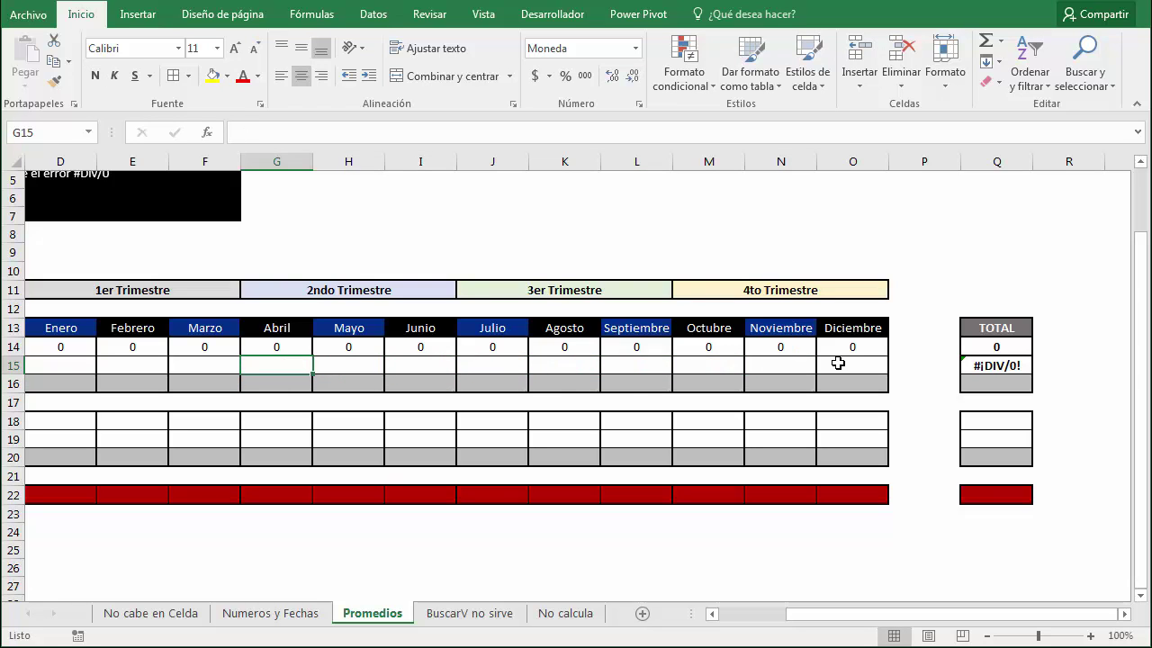
# Step: Wrap the average in TOTAL cell Q15 with an error fallback of 0: =SI.ERROR(PROMEDIO(D15:O15),0)
pyautogui.press('Right')
pyautogui.press('Right')
pyautogui.press('Right')
pyautogui.press('Right')
pyautogui.press('Right')
pyautogui.press('Right')
pyautogui.press('Right')
pyautogui.press('Right')
pyautogui.press('Right')
pyautogui.press('Right')
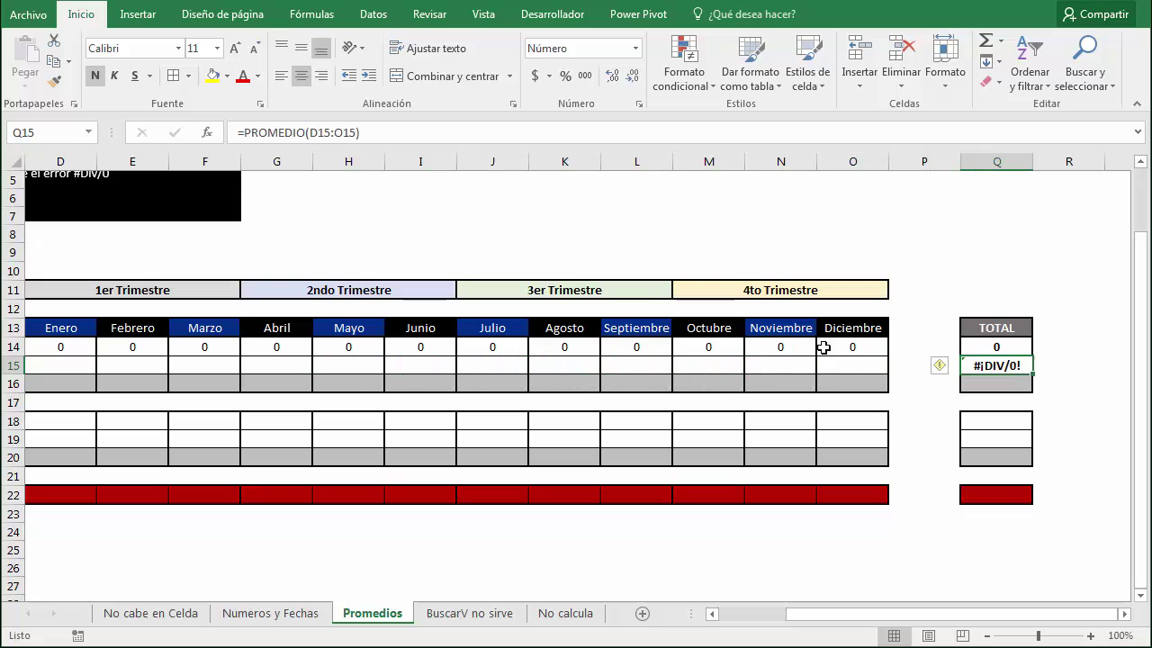
pyautogui.click(245, 133)
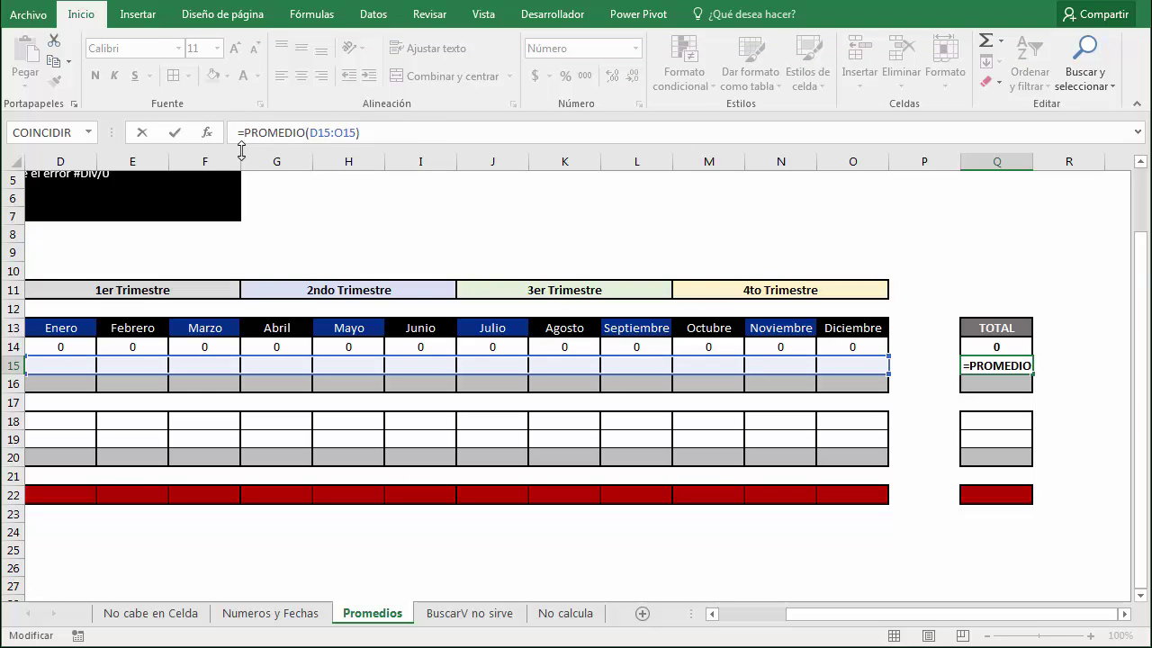
pyautogui.write('si.error(')
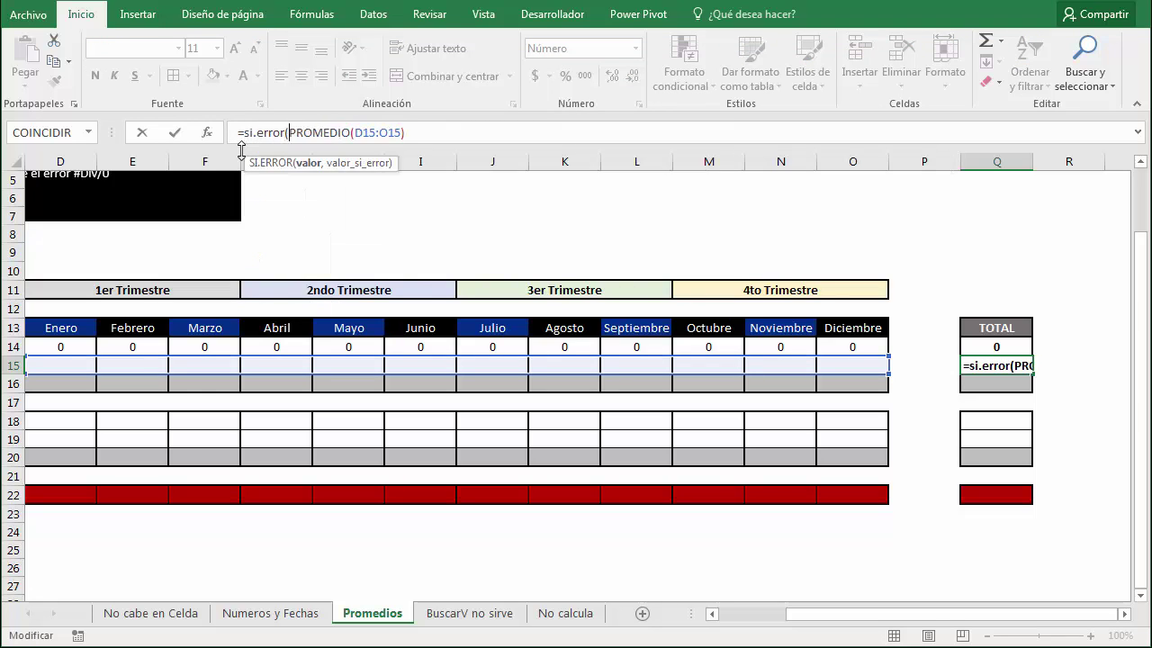
pyautogui.write(';0)')
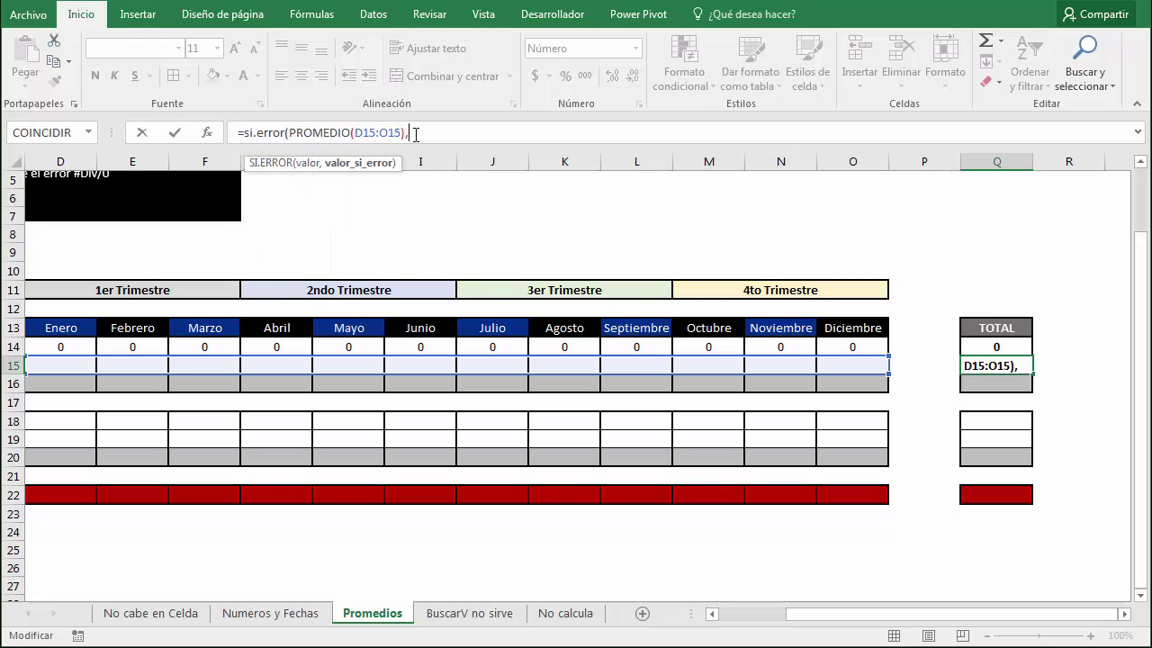
pyautogui.press('Return')
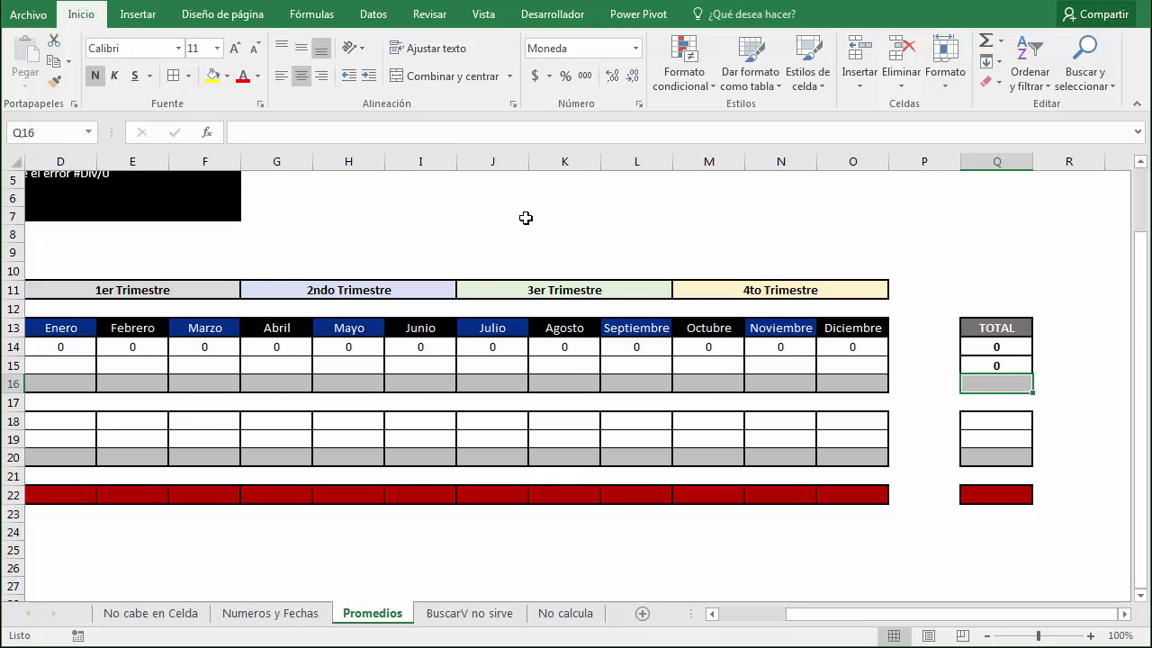
# Step: Review the valor and valor_si_error arguments of the SI.ERROR formula in Q15, keeping the formula as it is
pyautogui.click(1021, 369)
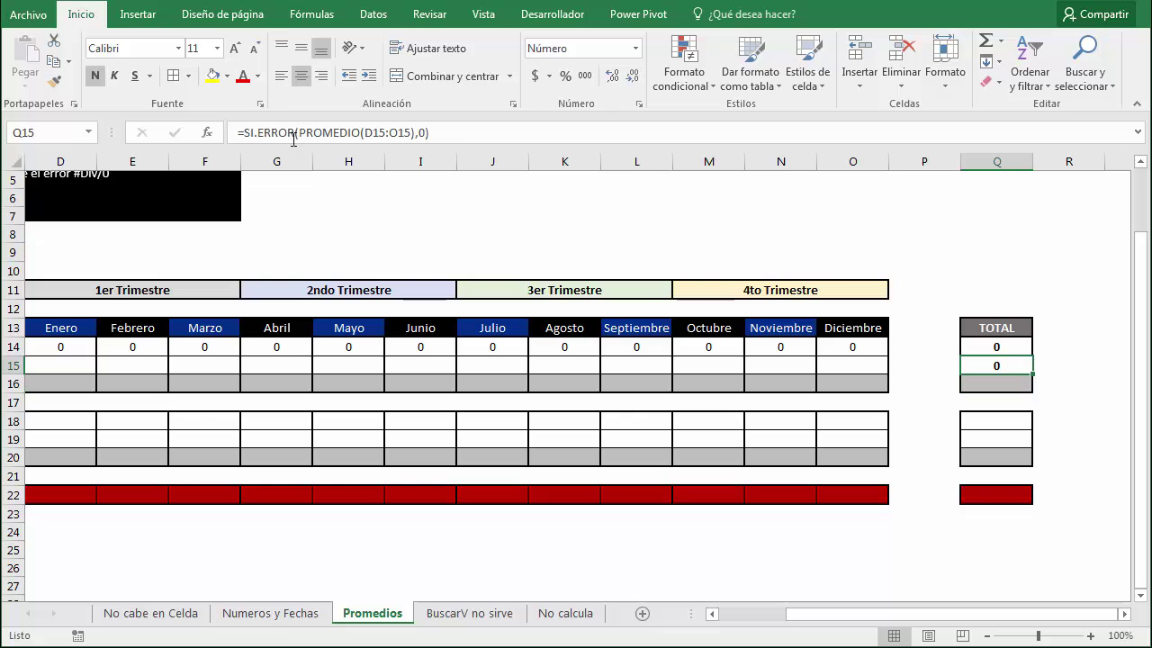
pyautogui.click(350, 133)
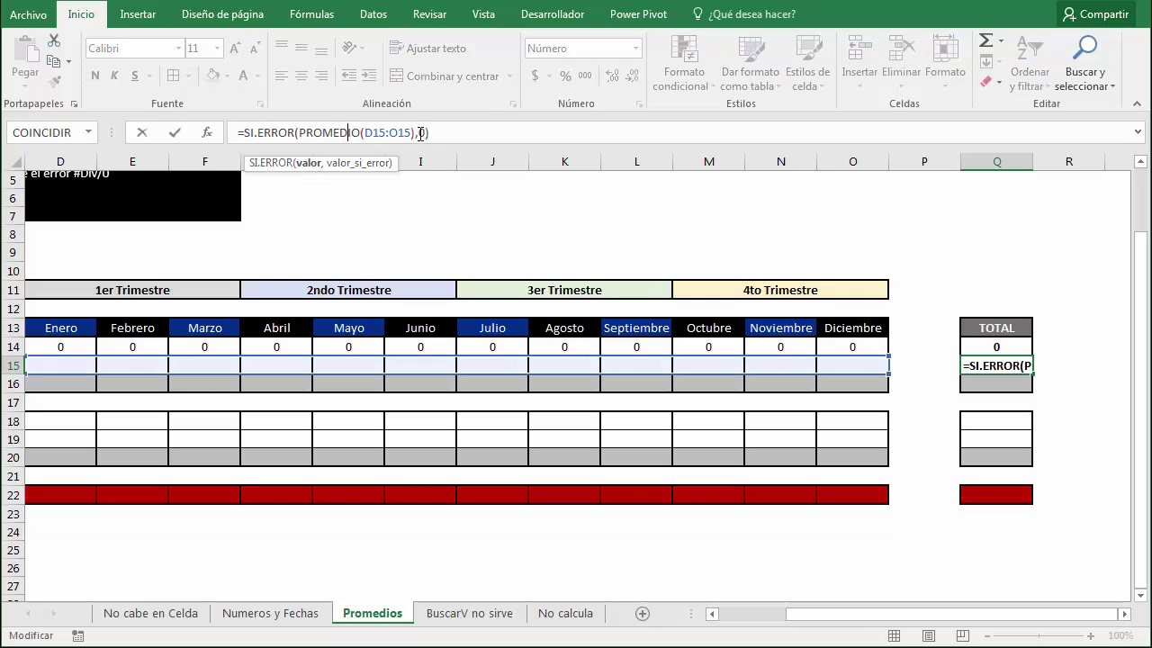
pyautogui.click(345, 166)
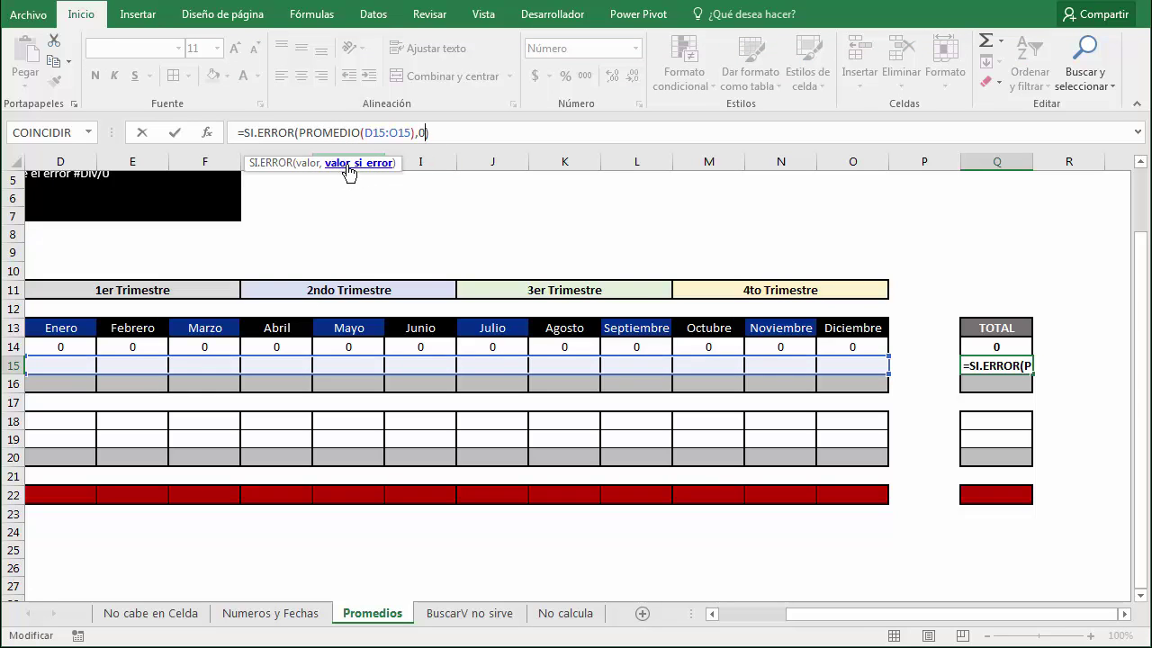
pyautogui.click(309, 163)
pyautogui.click(337, 132)
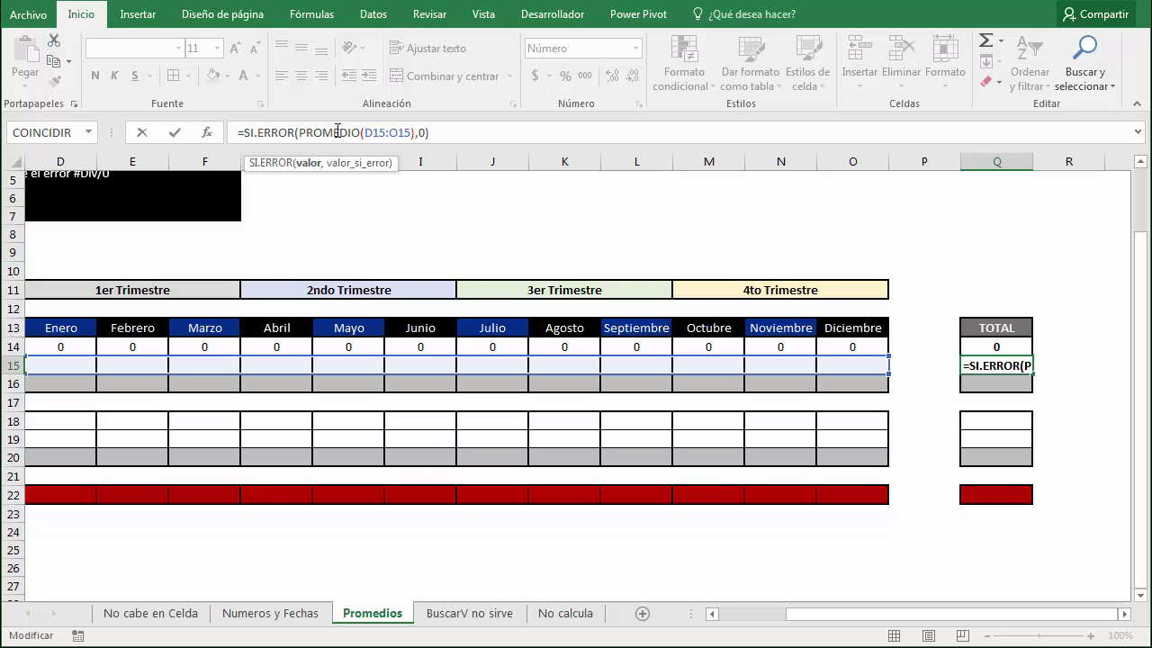
pyautogui.click(424, 133)
pyautogui.write(')')
pyautogui.press('Return')
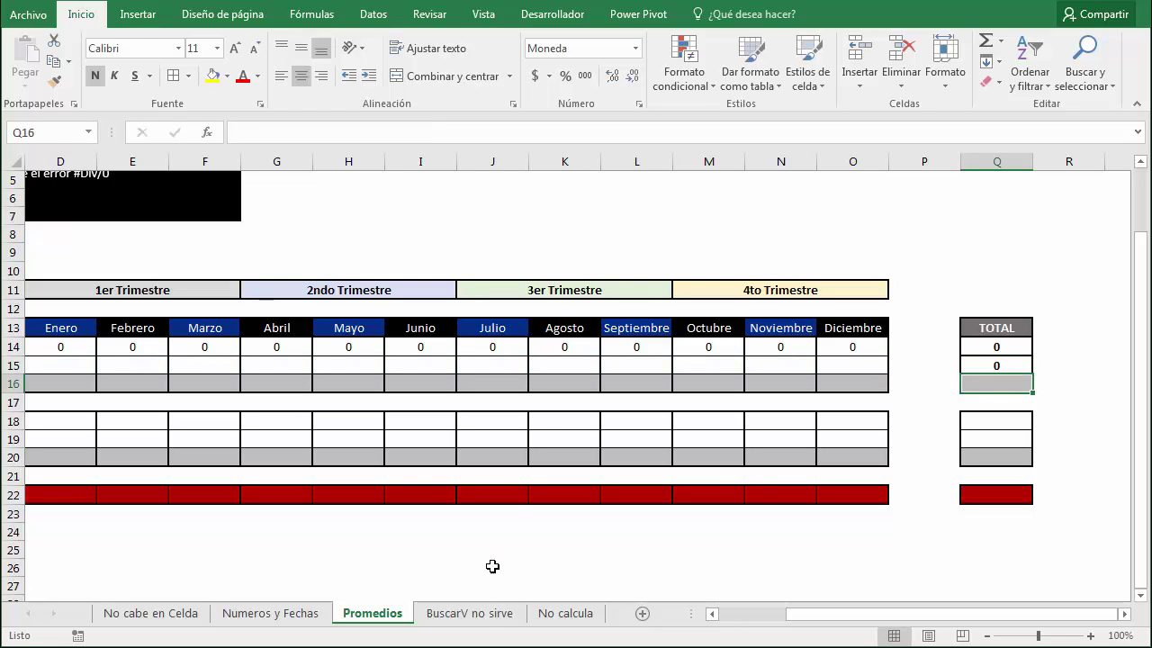
# Step: On the BuscarV no sirve sheet, examine the table A10:H15, the Serie value in J10 and the Vendedor formula in K10
pyautogui.click(486, 615)
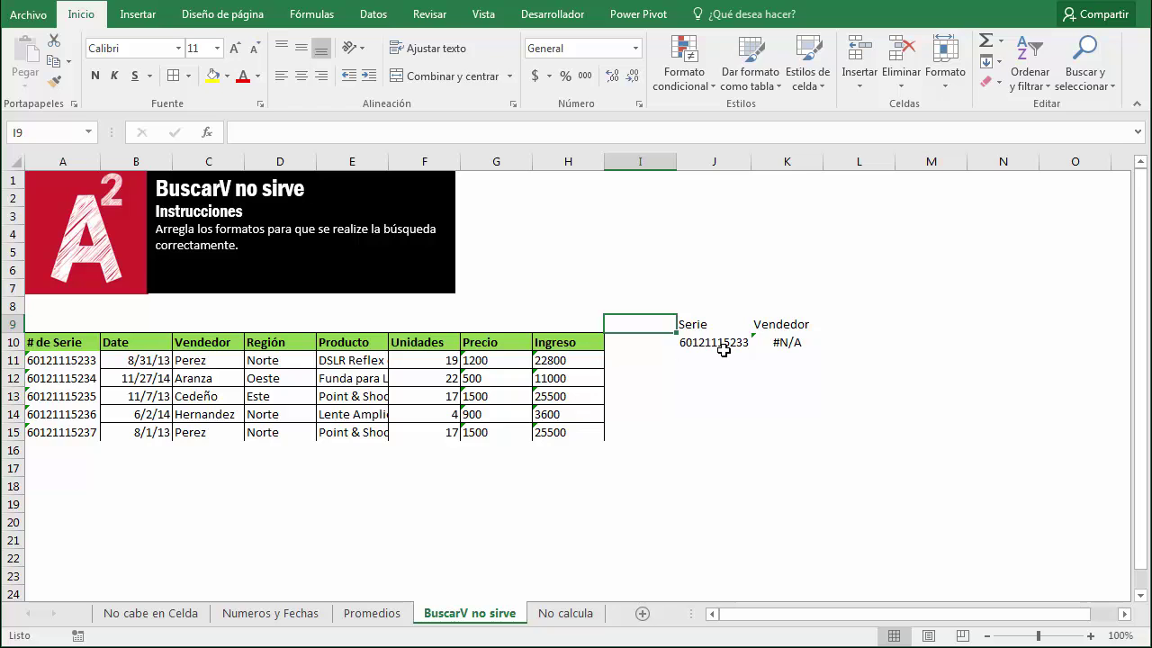
pyautogui.moveTo(76, 351); pyautogui.dragTo(573, 433)
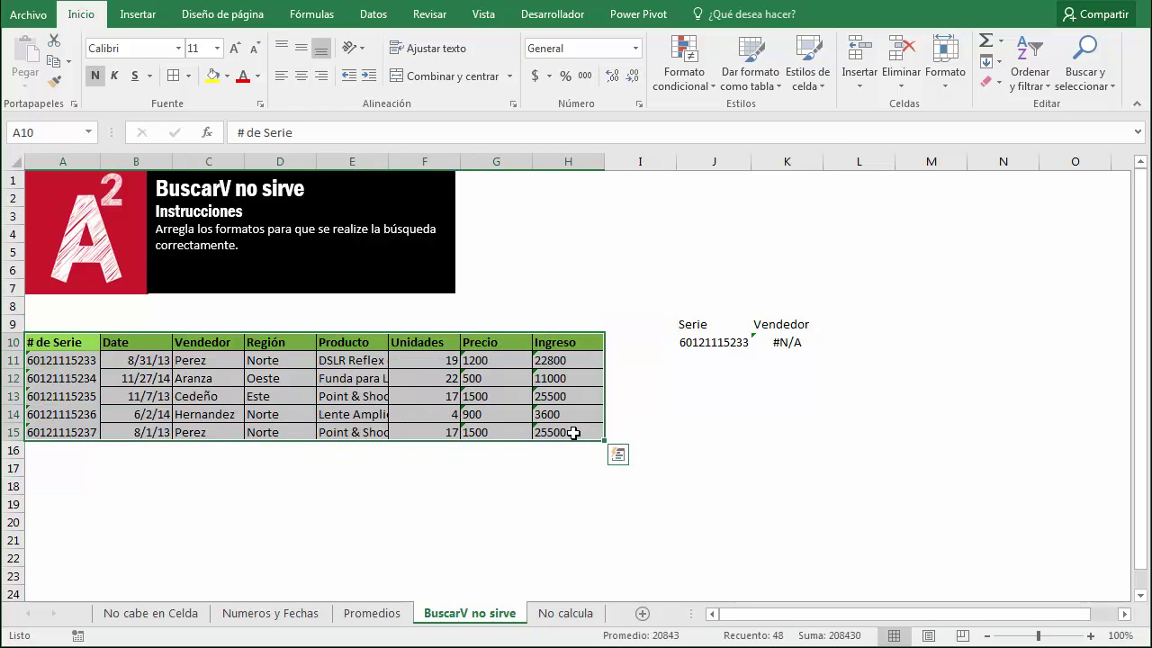
pyautogui.click(711, 338)
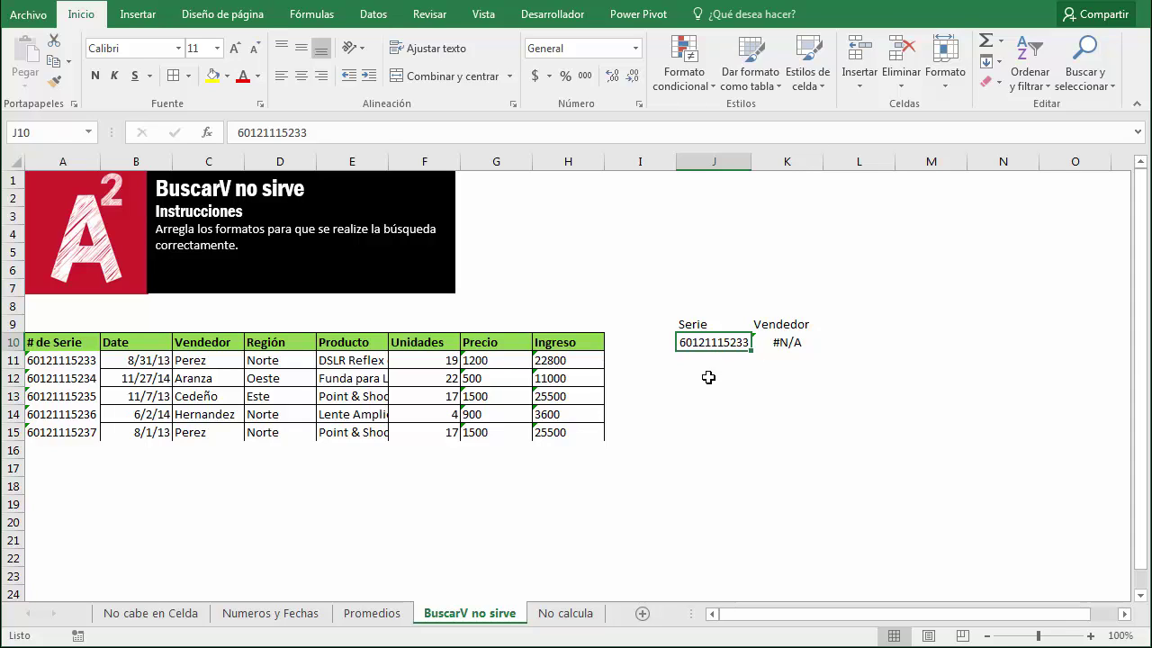
pyautogui.press('Right')
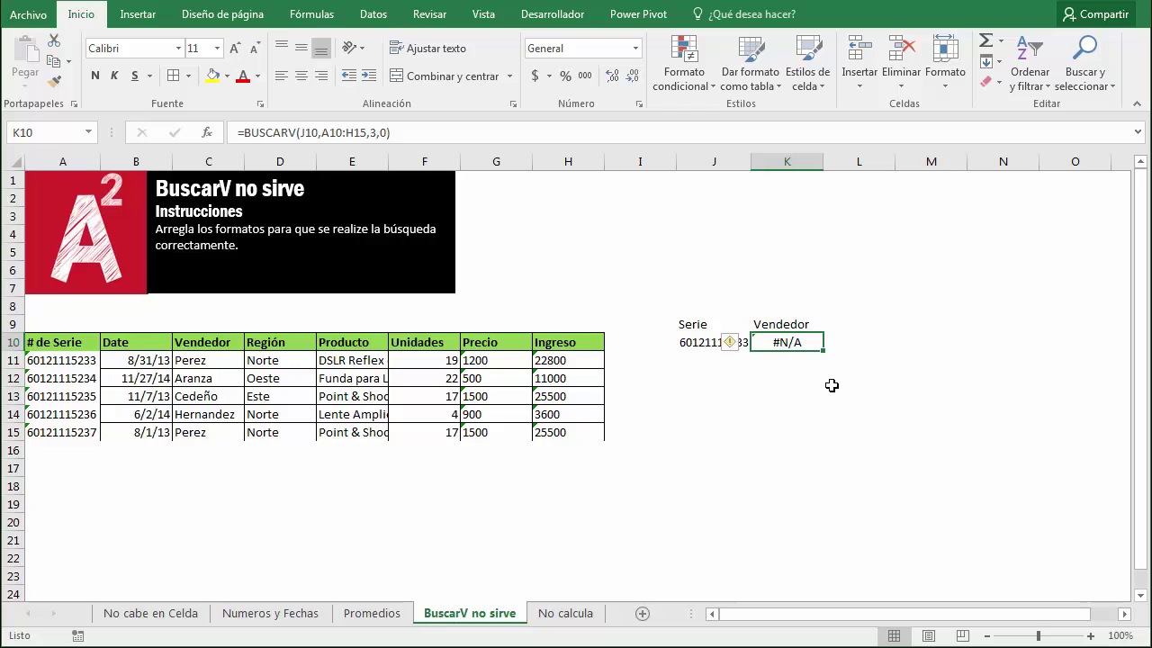
pyautogui.click(807, 376)
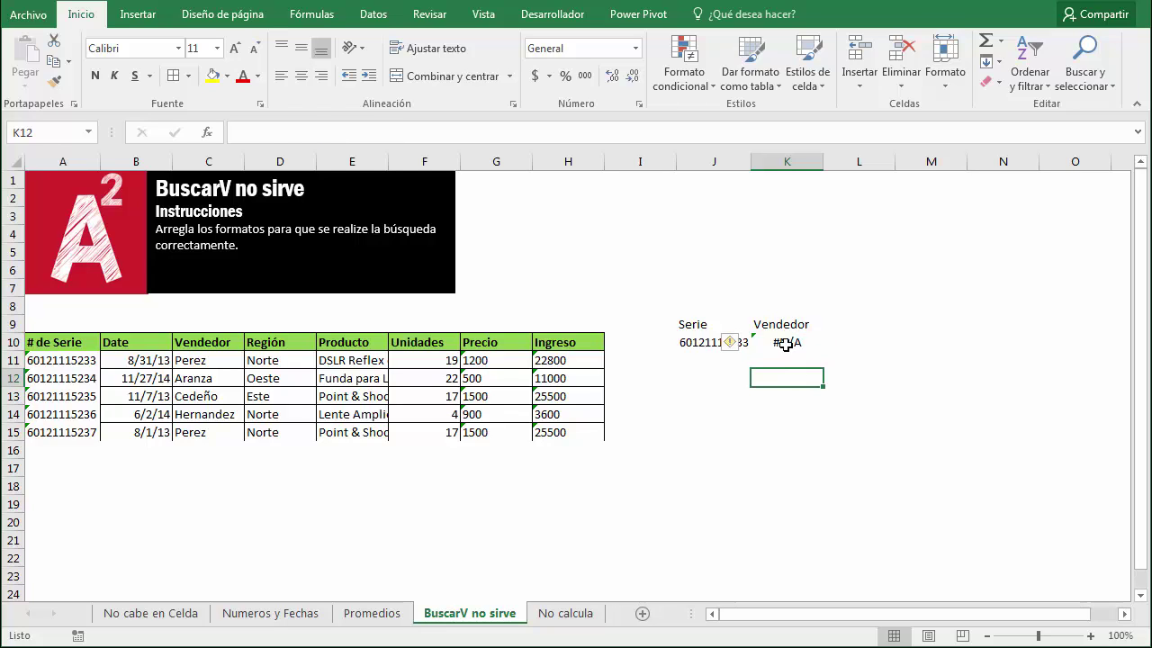
pyautogui.click(812, 341)
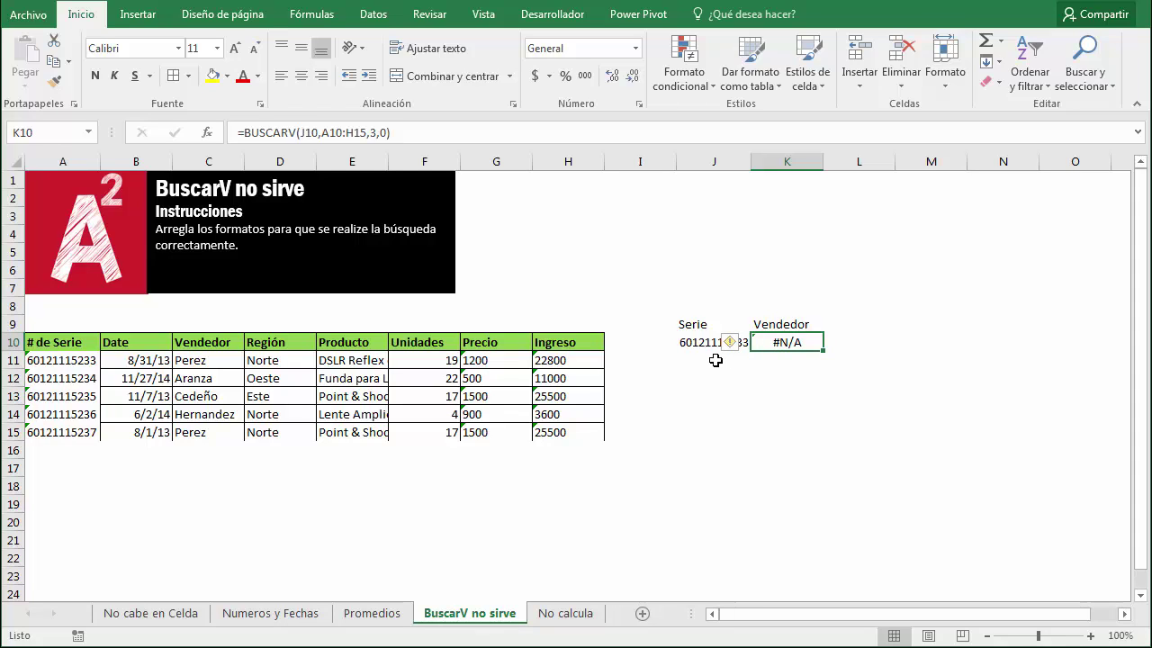
pyautogui.click(716, 360)
pyautogui.click(699, 342)
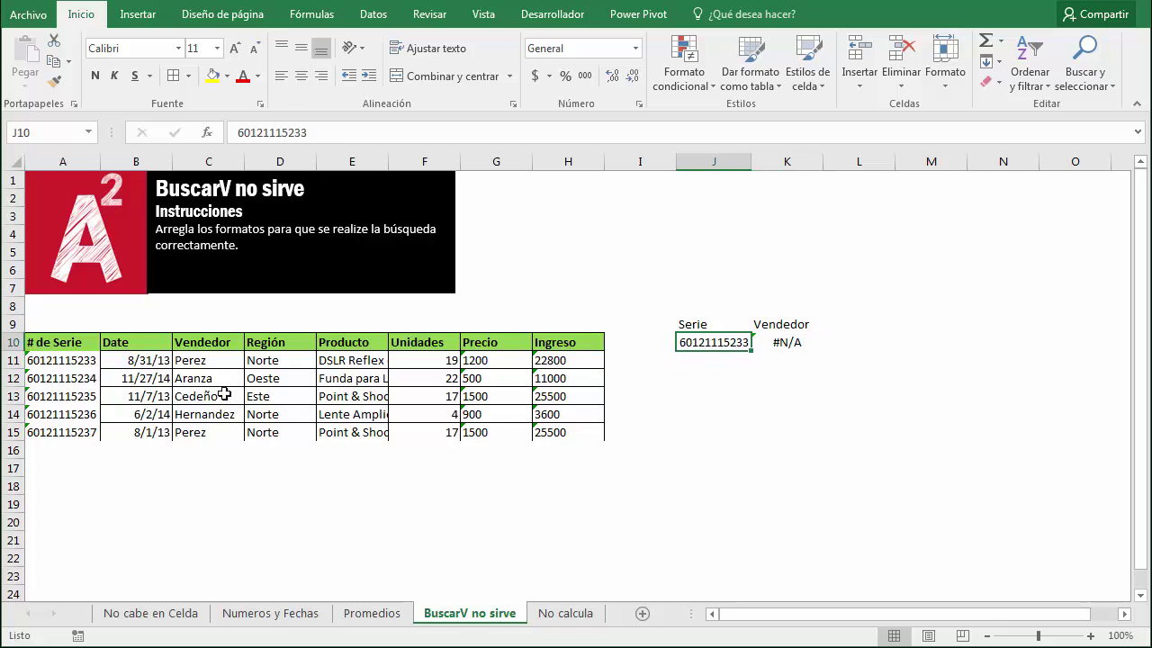
# Step: Compare the number formats of A11 and J10, and inspect the ranges used by the BUSCARV formula in K10
pyautogui.click(90, 364)
pyautogui.click(734, 342)
pyautogui.click(38, 358)
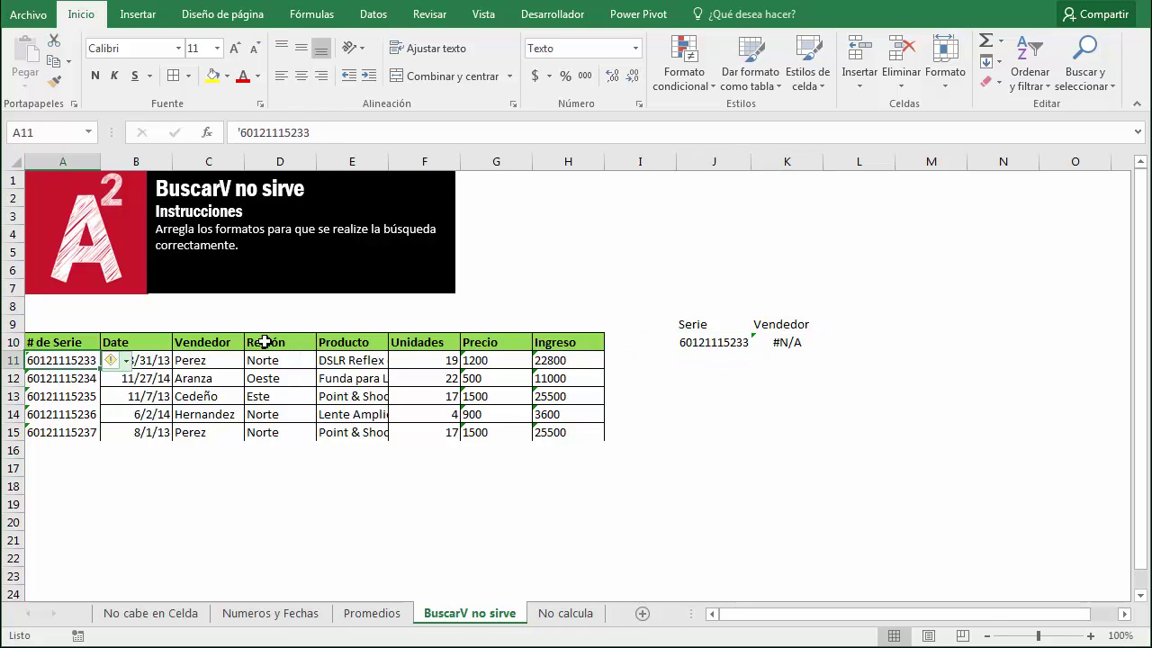
pyautogui.click(689, 342)
pyautogui.click(64, 366)
pyautogui.click(724, 346)
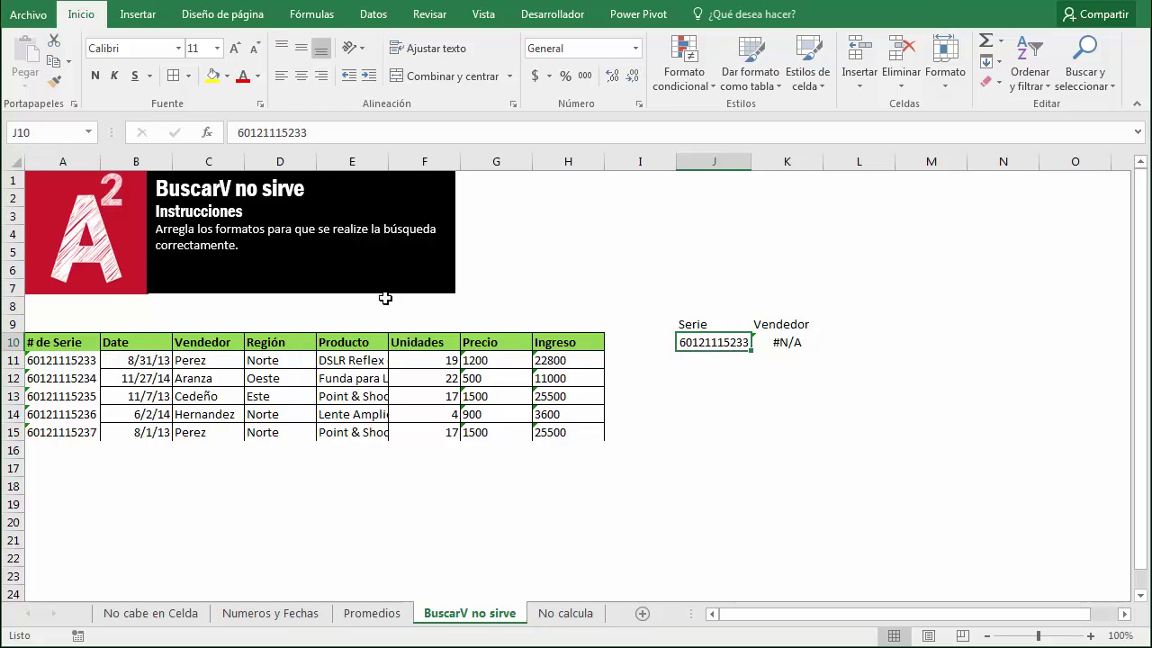
pyautogui.click(79, 362)
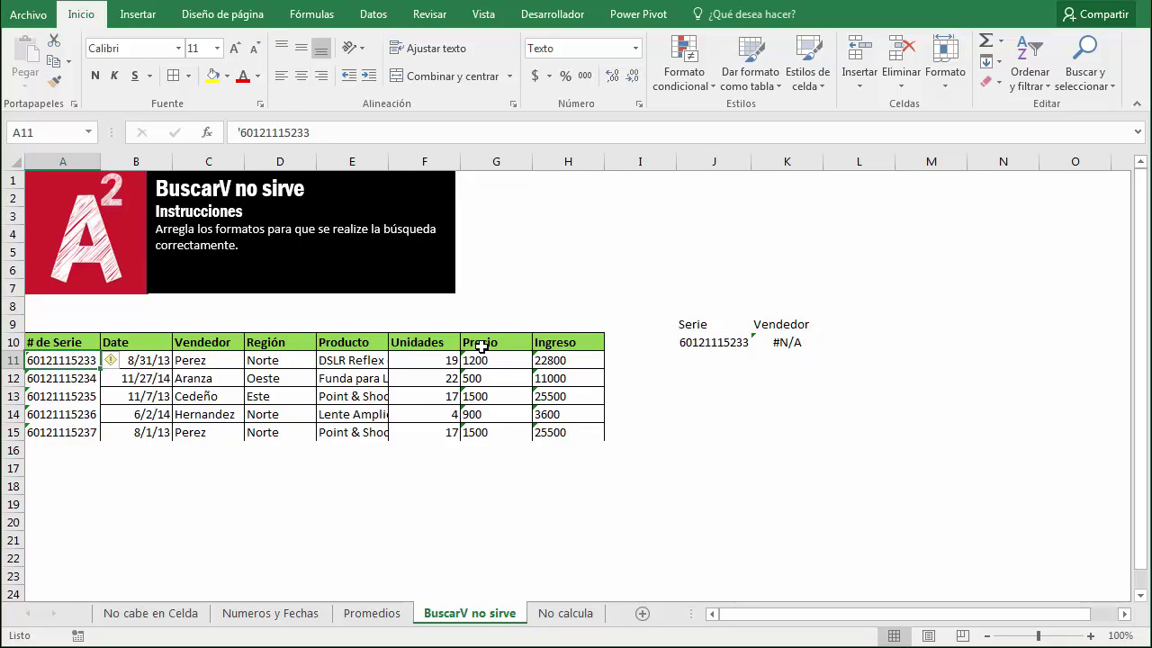
pyautogui.click(779, 346)
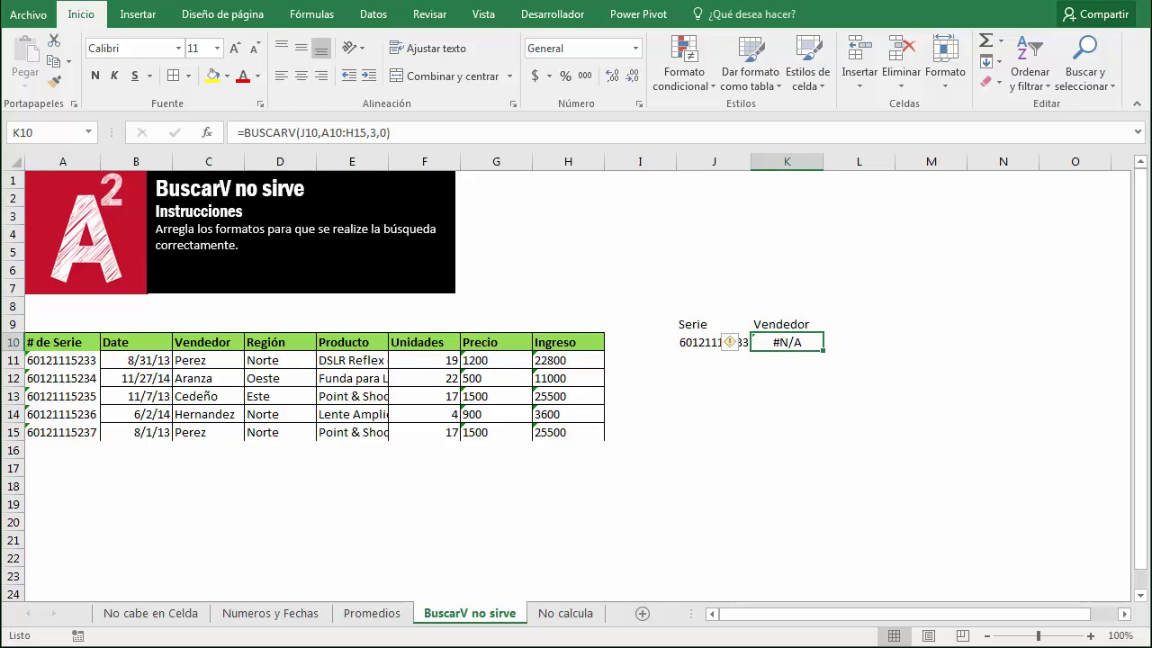
pyautogui.press('F2')
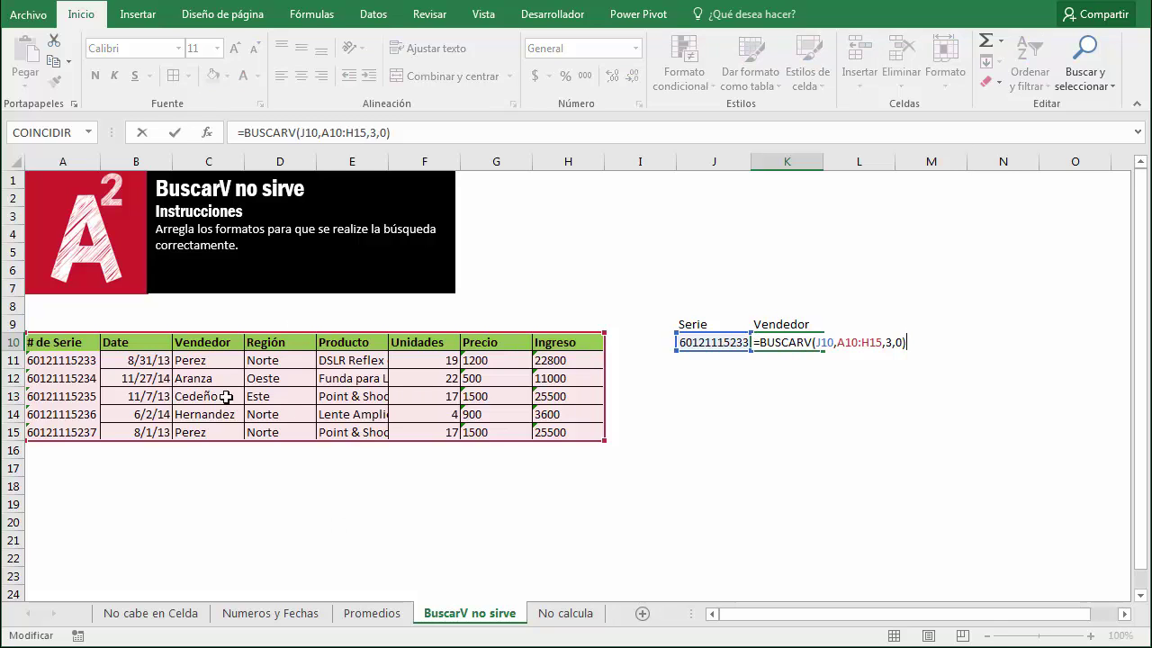
pyautogui.press('Escape')
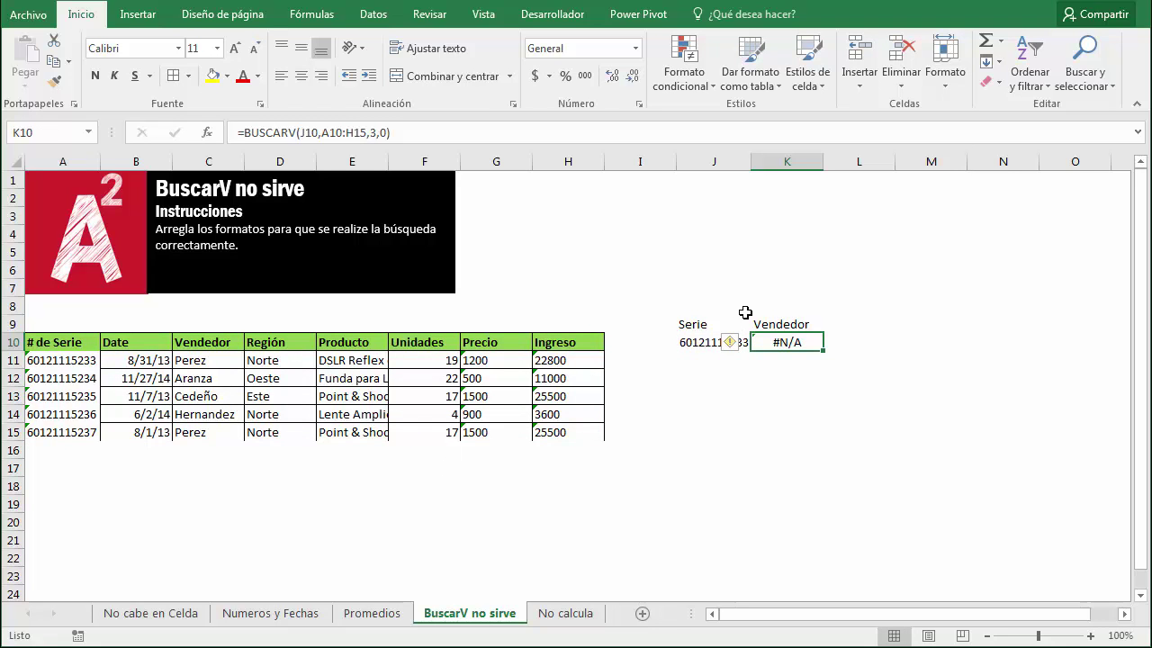
# Step: Check the Serie lookup value in J10 against the first # de Serie entry in A11 for a data type mismatch
pyautogui.click(693, 341)
pyautogui.click(47, 363)
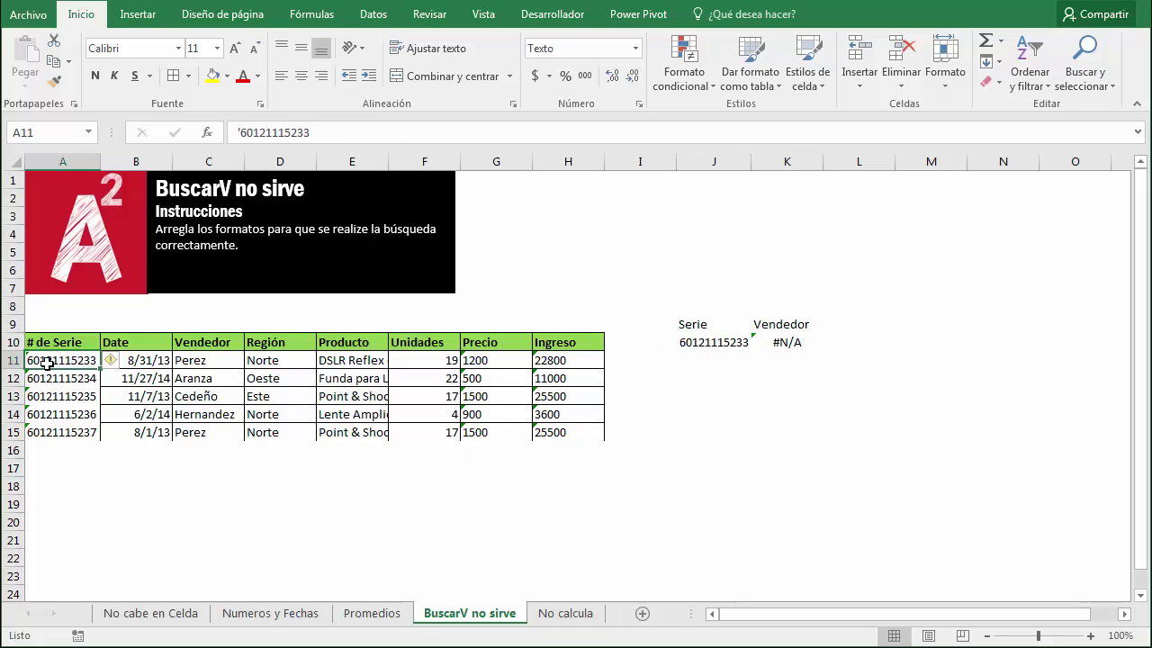
pyautogui.click(730, 346)
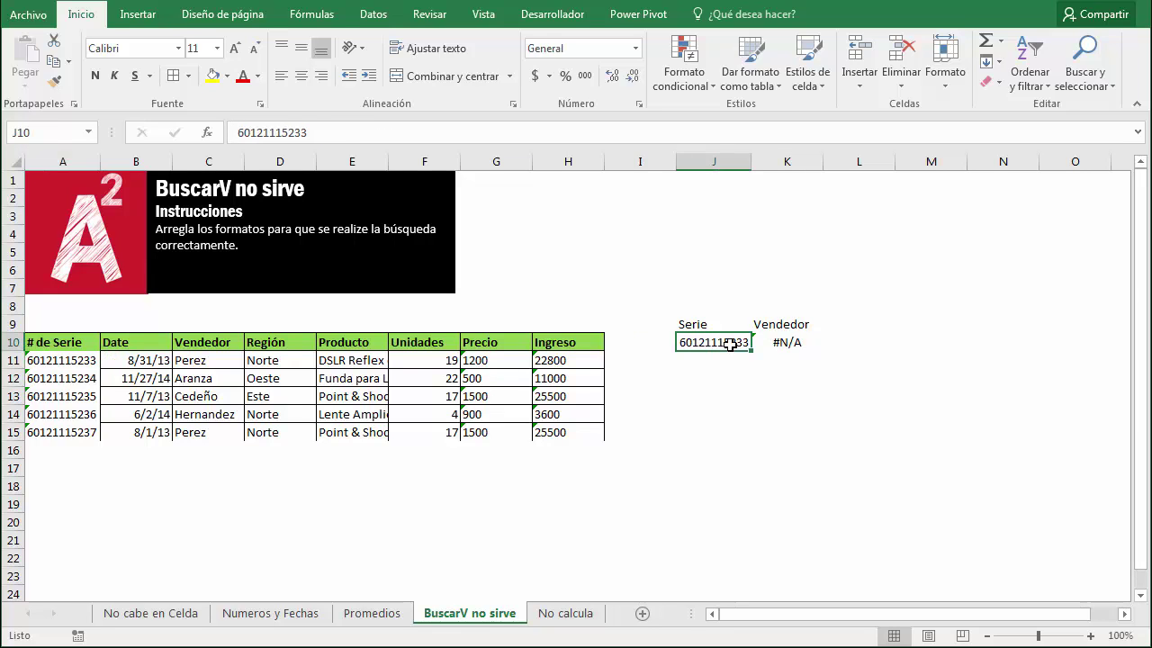
pyautogui.click(41, 354)
pyautogui.click(733, 342)
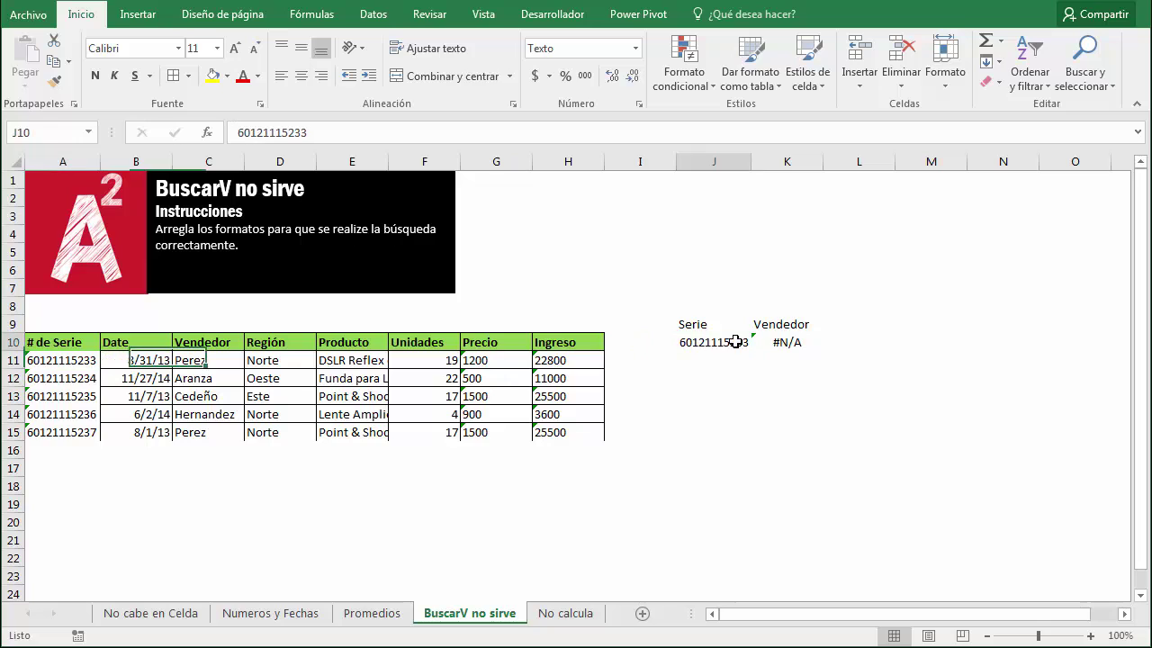
pyautogui.click(43, 365)
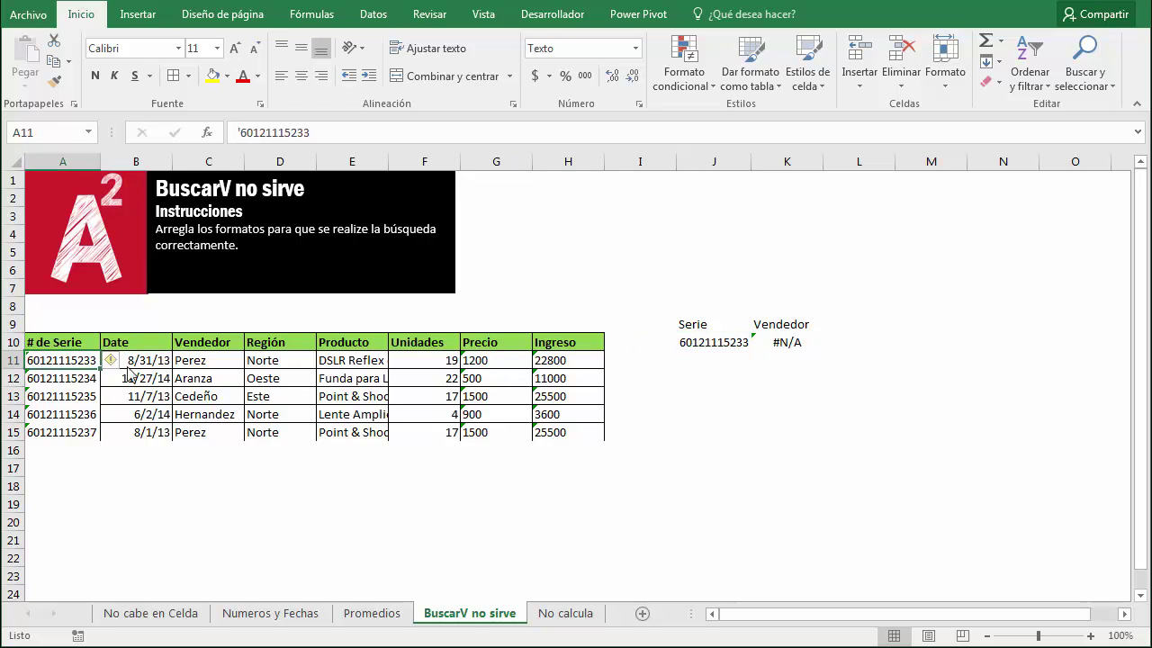
pyautogui.click(736, 347)
# Step: View the error-checking options for the # de Serie cells A11 and A15 without applying any
pyautogui.click(54, 358)
pyautogui.click(114, 361)
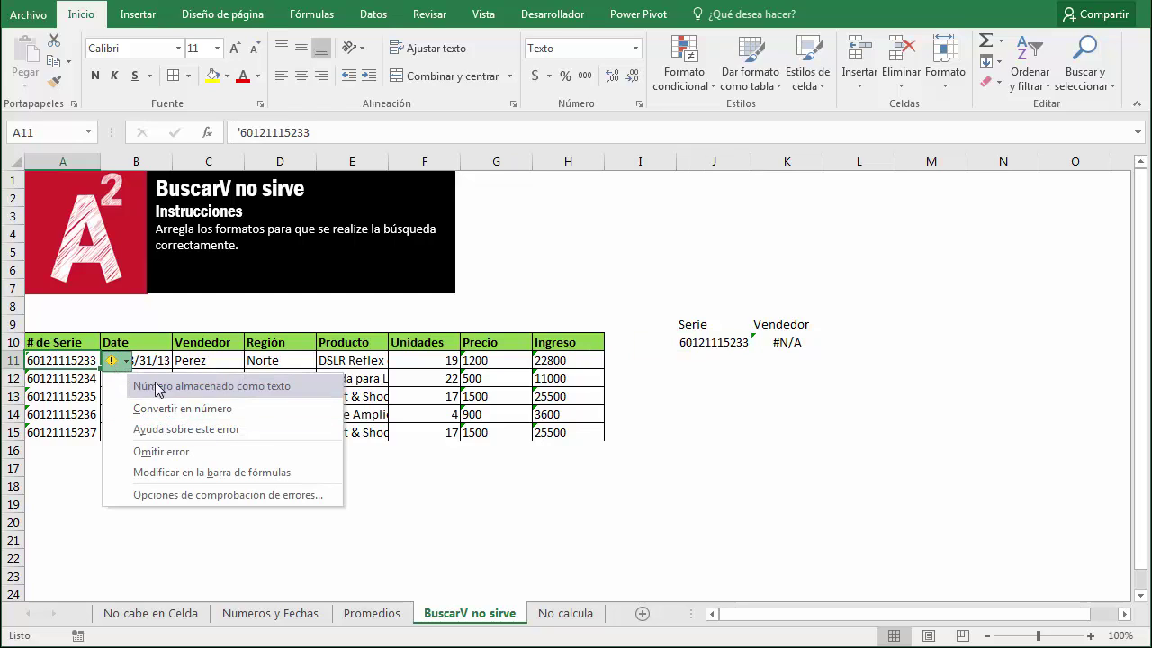
pyautogui.click(80, 489)
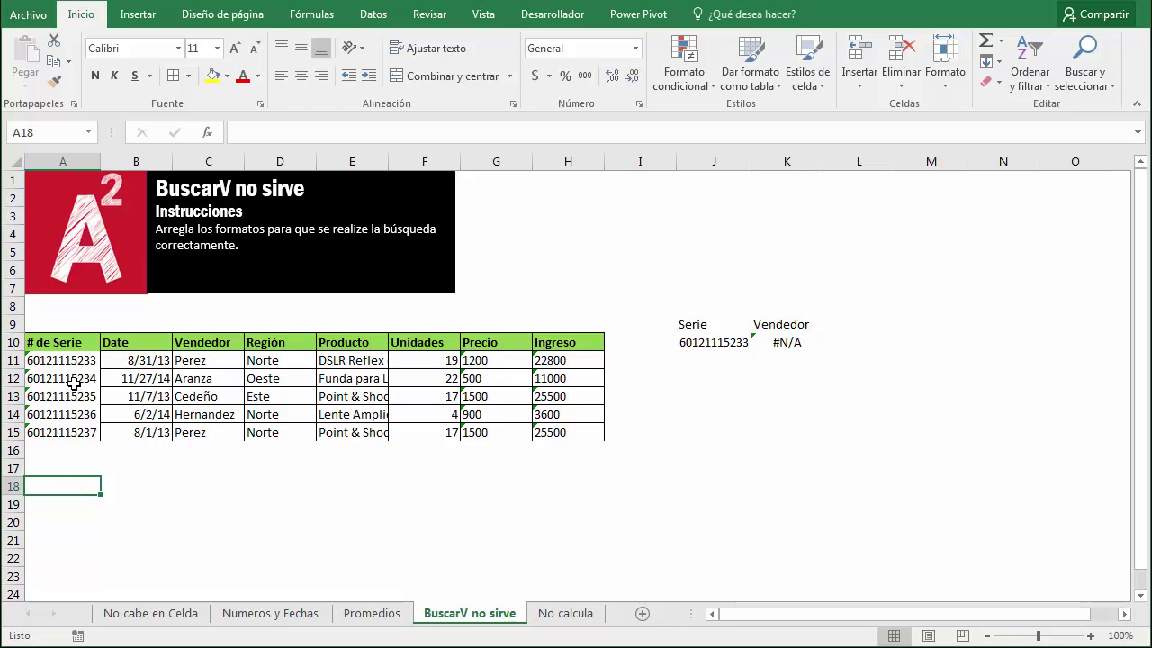
pyautogui.click(65, 432)
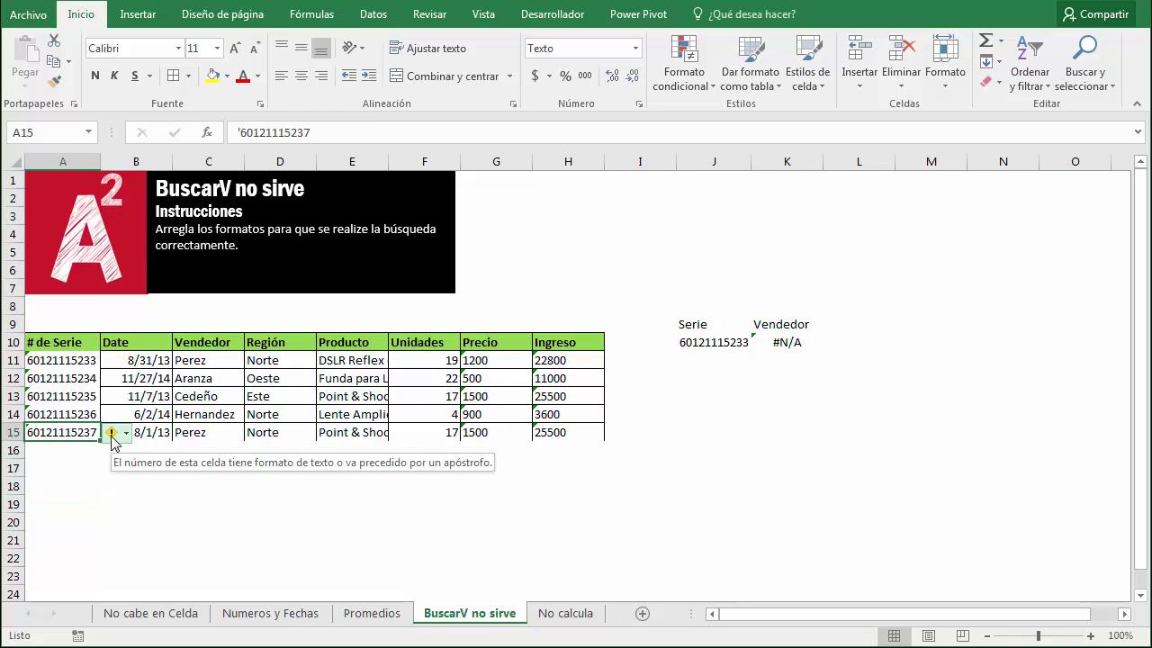
pyautogui.click(113, 436)
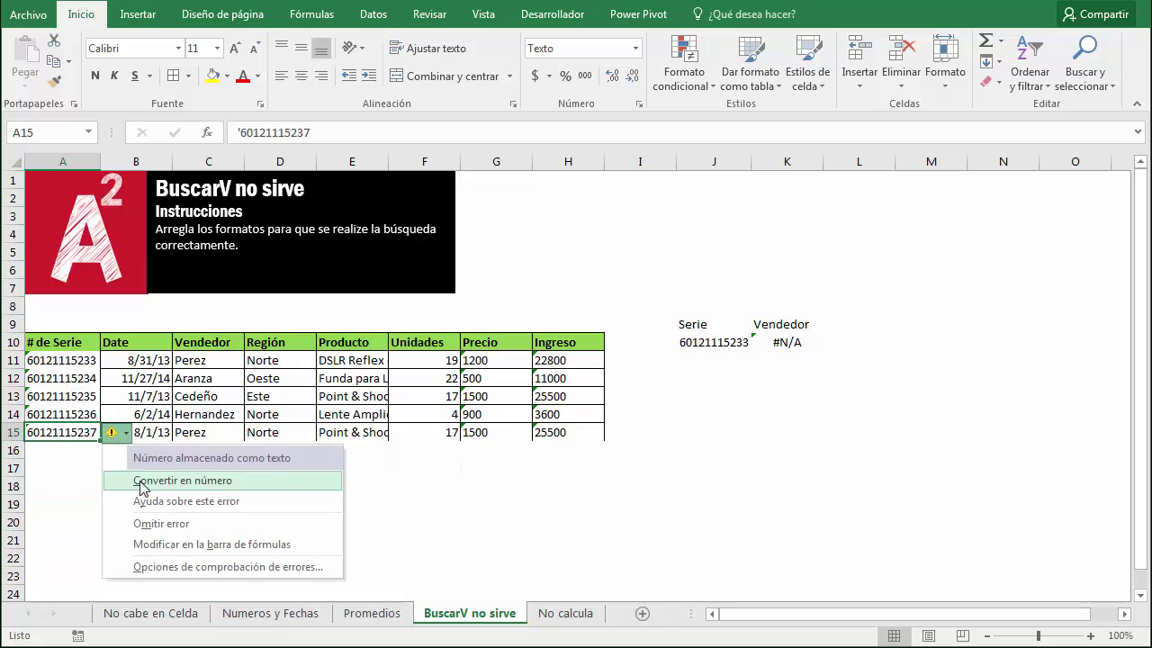
pyautogui.click(219, 413)
# Step: Convert the # de Serie values in column A from text to numbers with Text to Columns, using the Delimitados data type
pyautogui.click(72, 162)
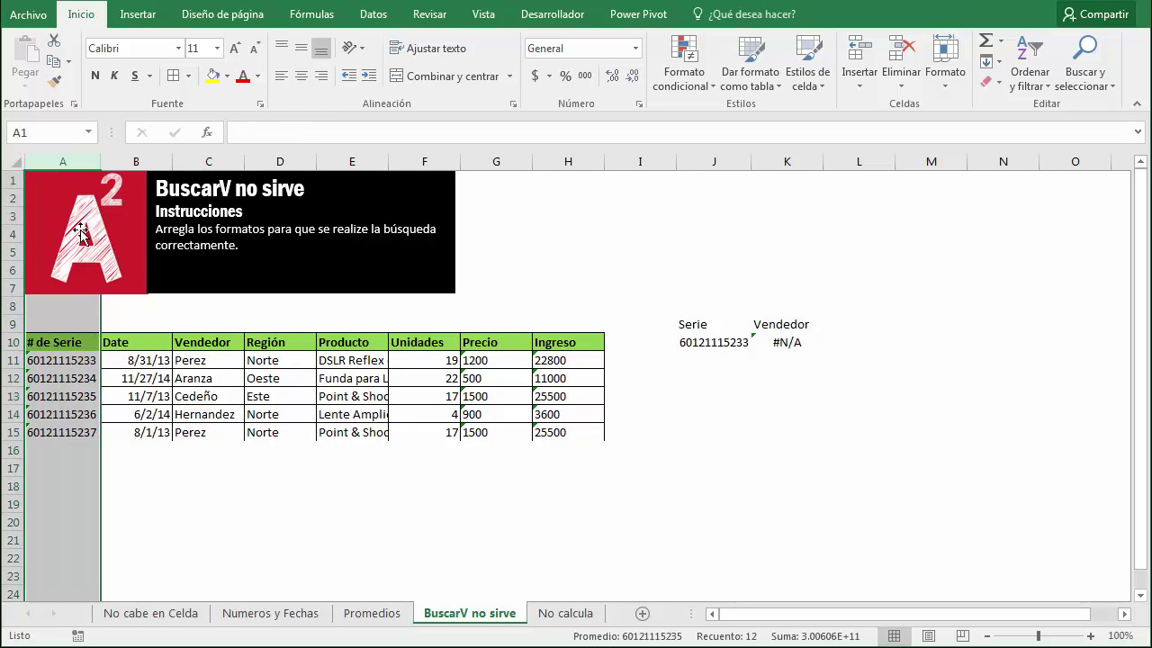
pyautogui.click(384, 18)
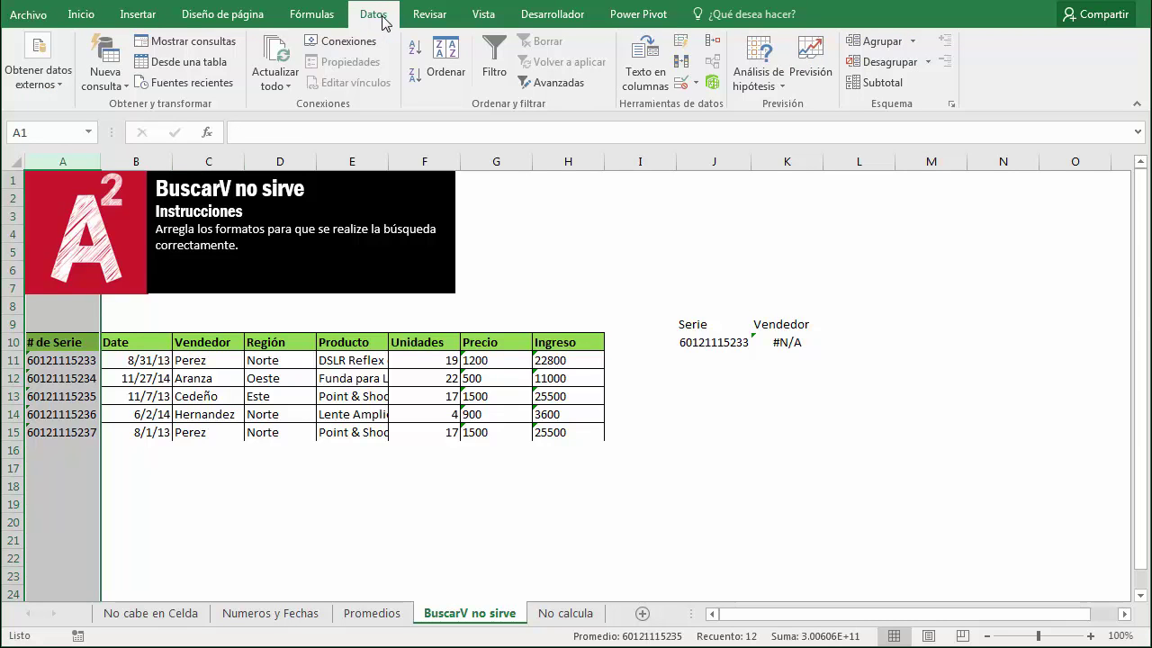
pyautogui.click(623, 74)
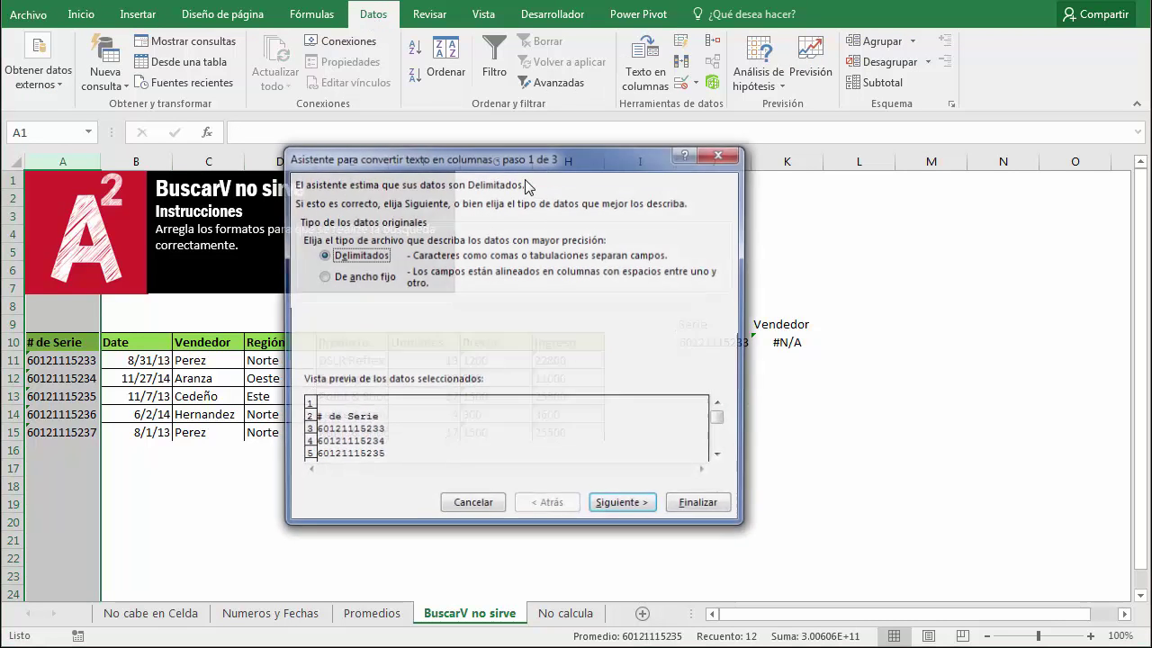
pyautogui.click(711, 505)
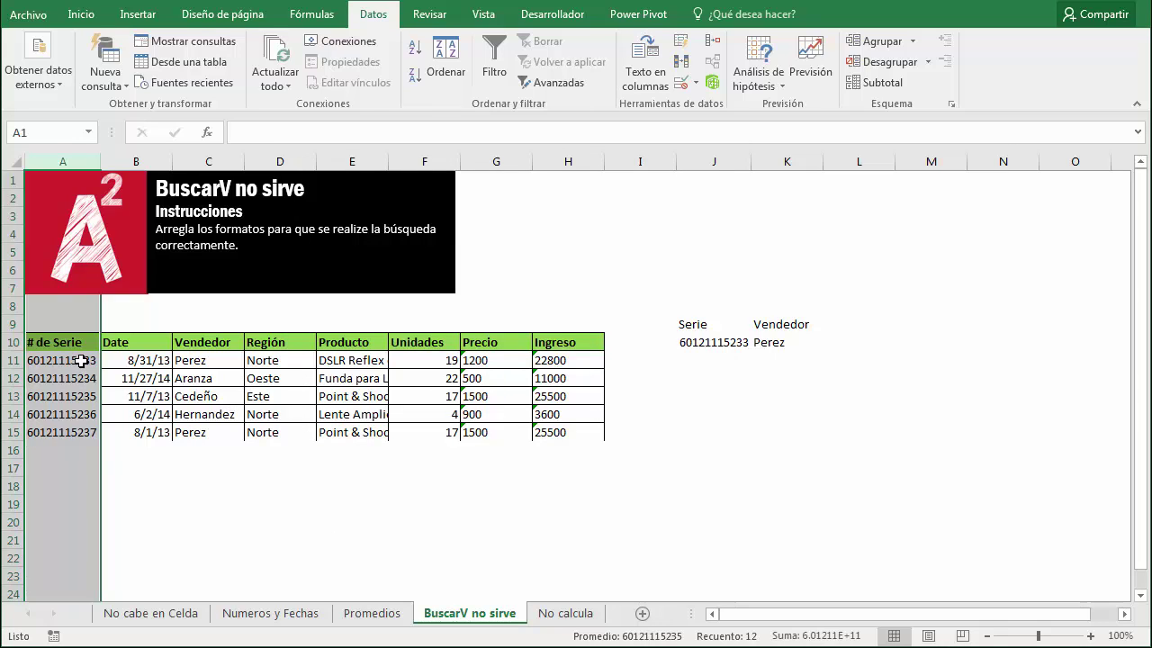
# Step: Check the converted # de Serie values in A11:A15 and the BUSCARV result in K10
pyautogui.moveTo(80, 359); pyautogui.dragTo(75, 432)
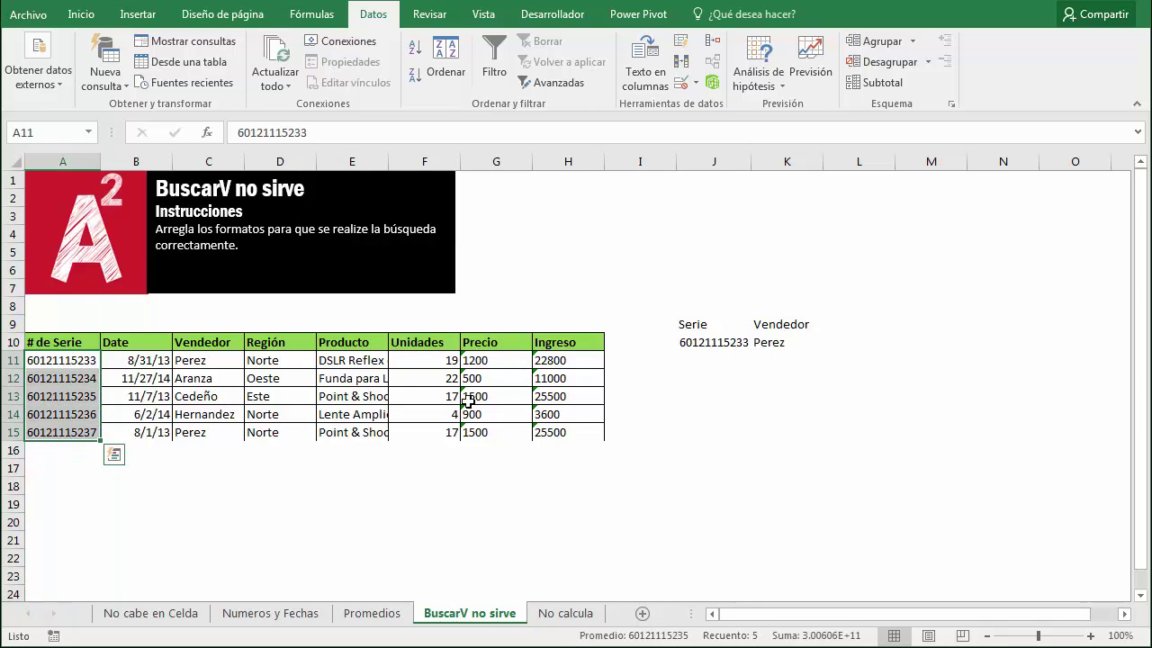
pyautogui.click(772, 351)
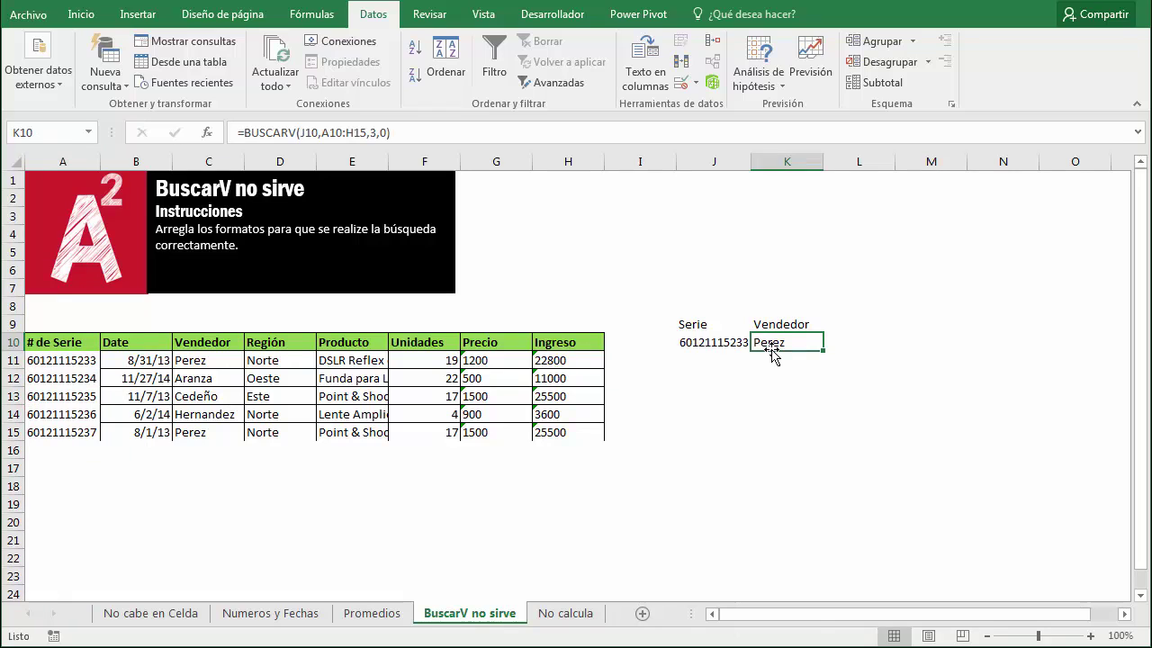
# Step: On the No calcula sheet, enter the addition of B11 and C11 in D12 as apostrophe-prefixed text, '=b11+c11
pyautogui.click(567, 613)
pyautogui.click(299, 414)
pyautogui.click(302, 363)
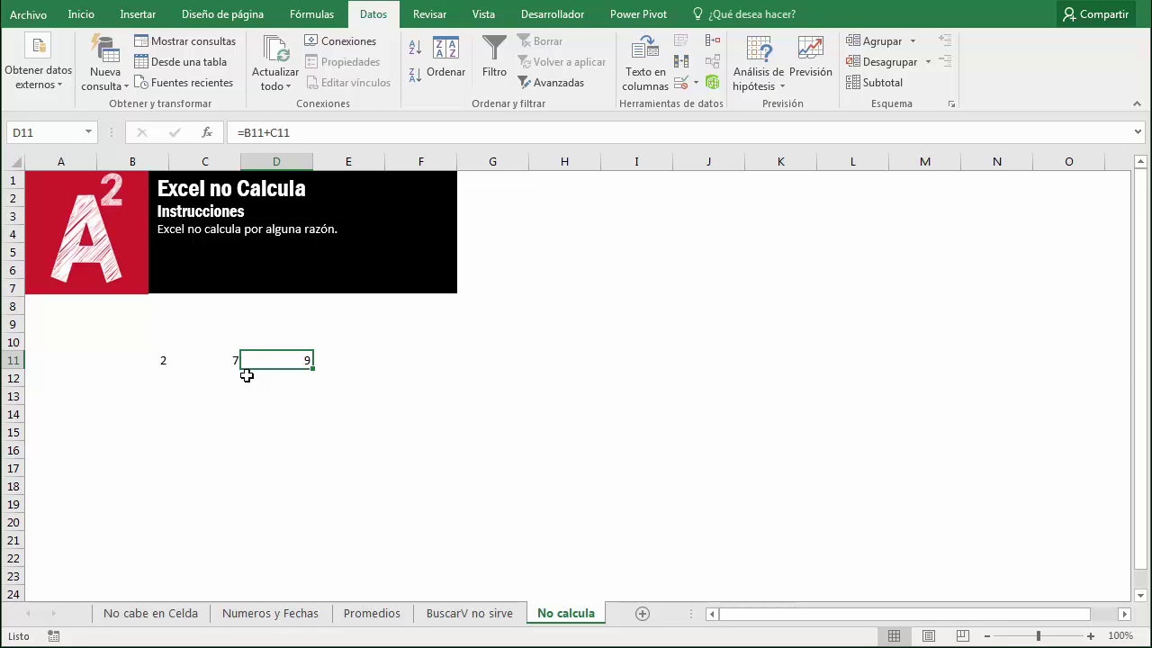
pyautogui.click(247, 375)
pyautogui.write("'=b11")
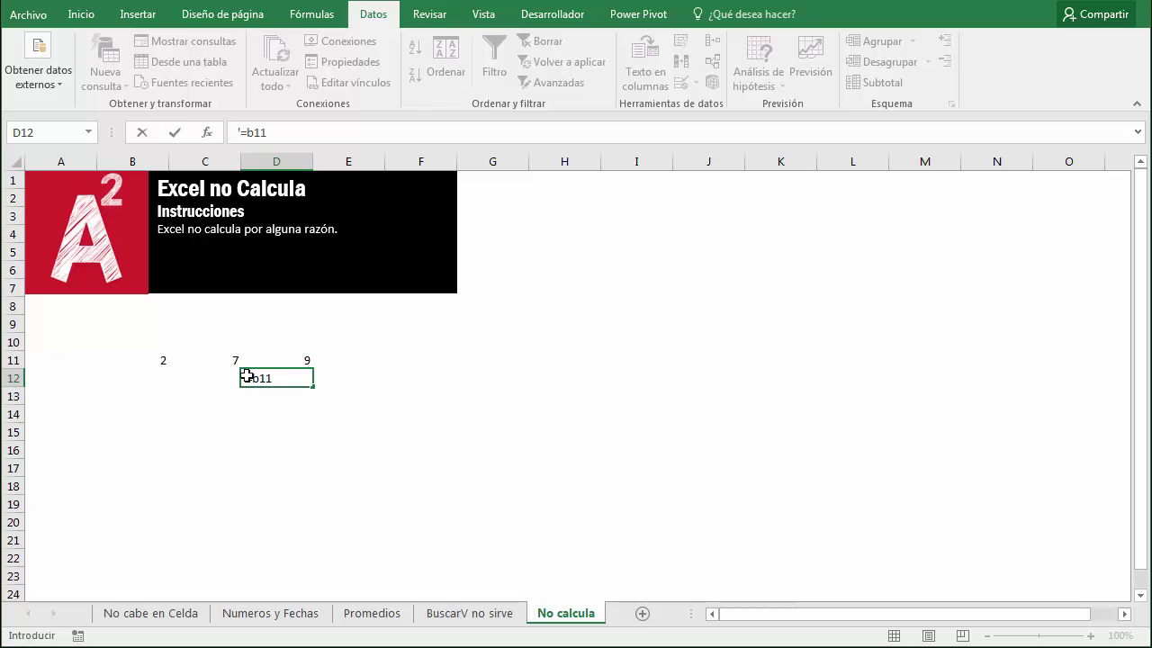
pyautogui.write('+c11')
pyautogui.press('Return')
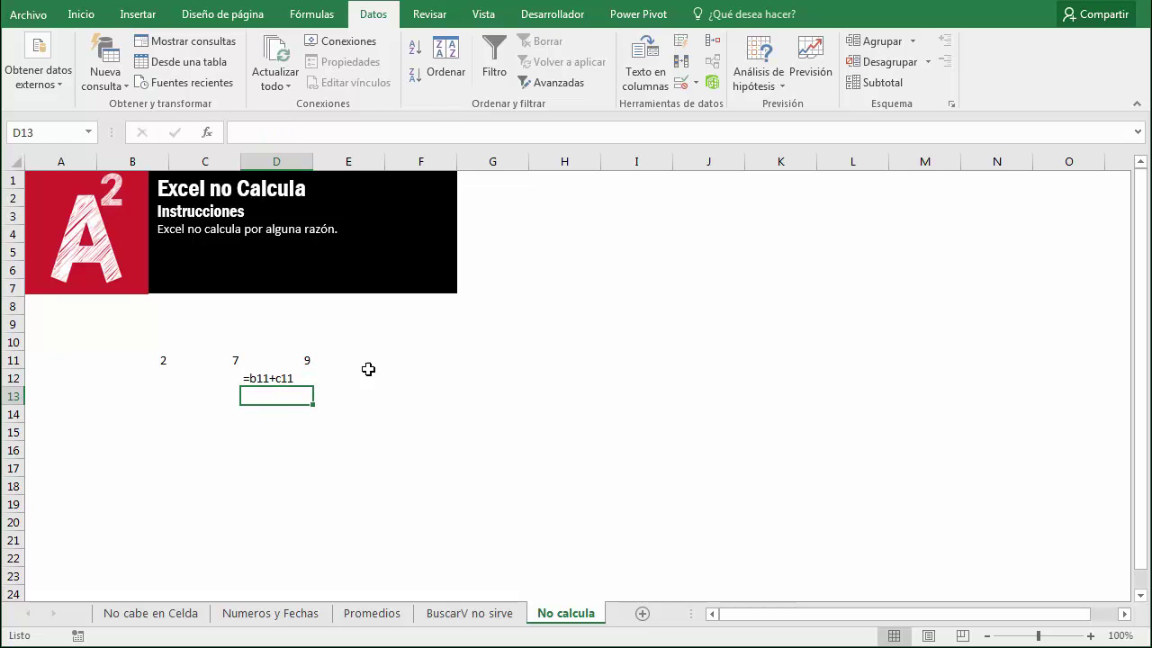
pyautogui.click(296, 379)
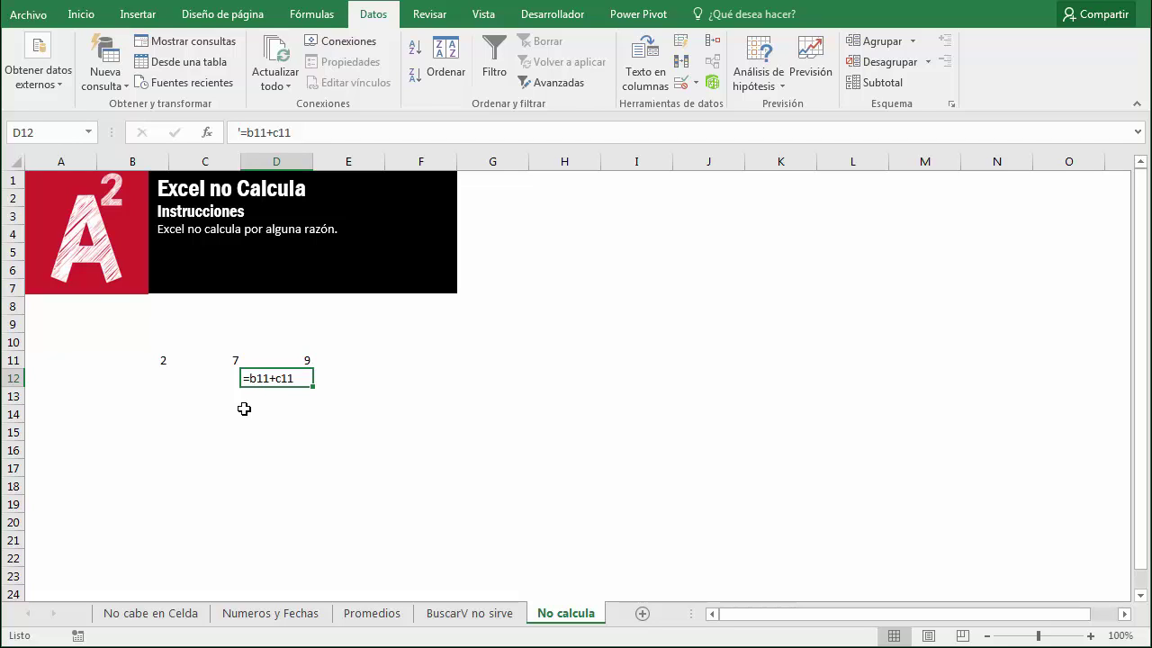
# Step: Set the workbook's calculation mode to Manual
pyautogui.click(294, 354)
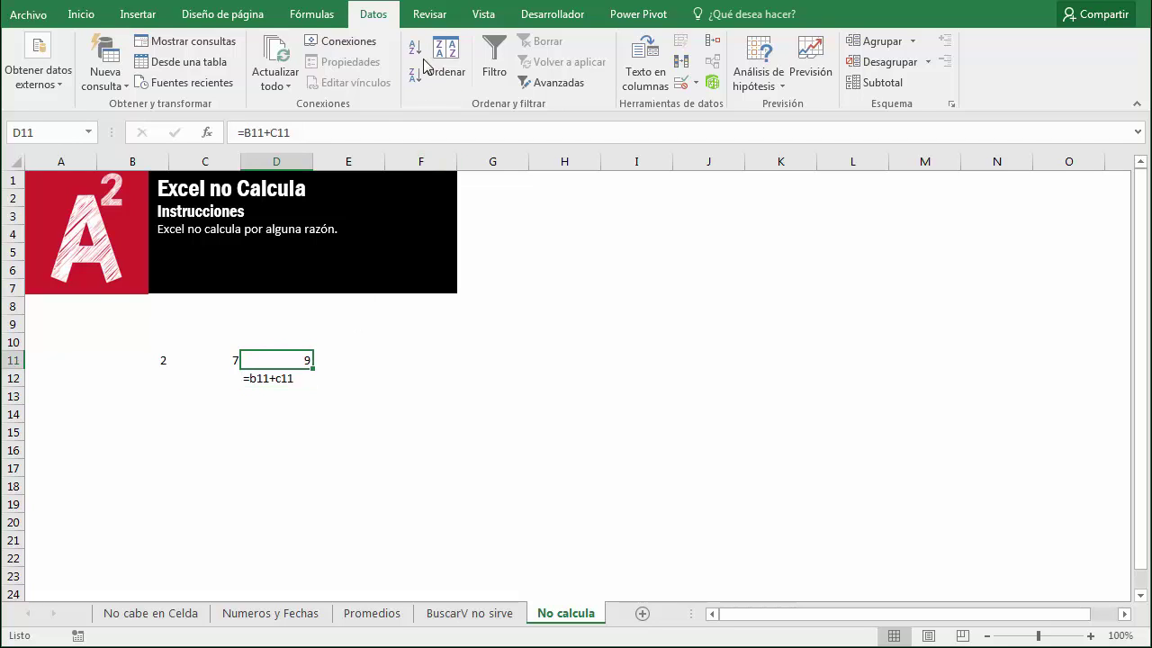
pyautogui.click(310, 18)
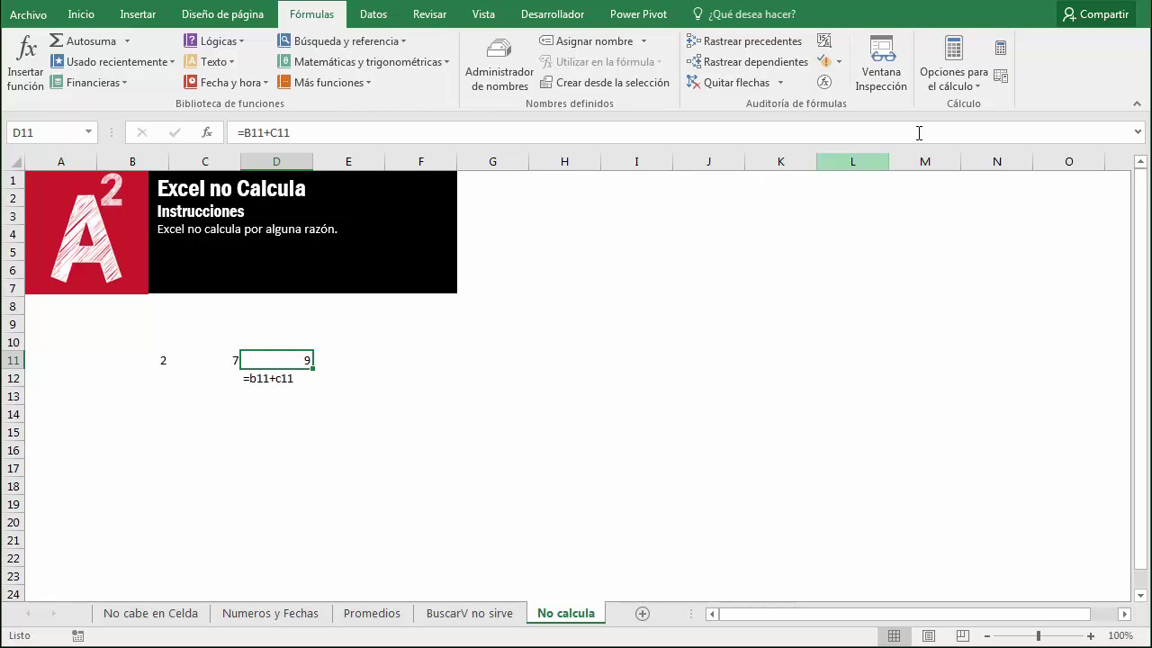
pyautogui.click(954, 90)
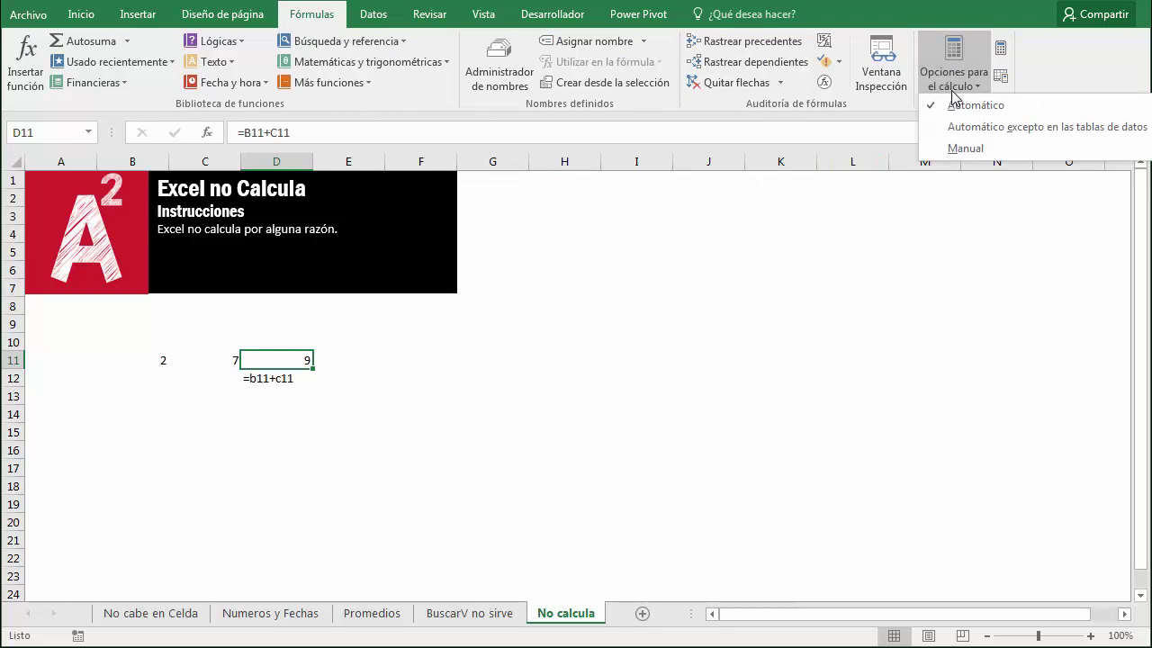
pyautogui.click(952, 146)
pyautogui.click(447, 409)
# Step: Inspect the formula in D11 and the cells it references, leaving it unchanged
pyautogui.click(280, 360)
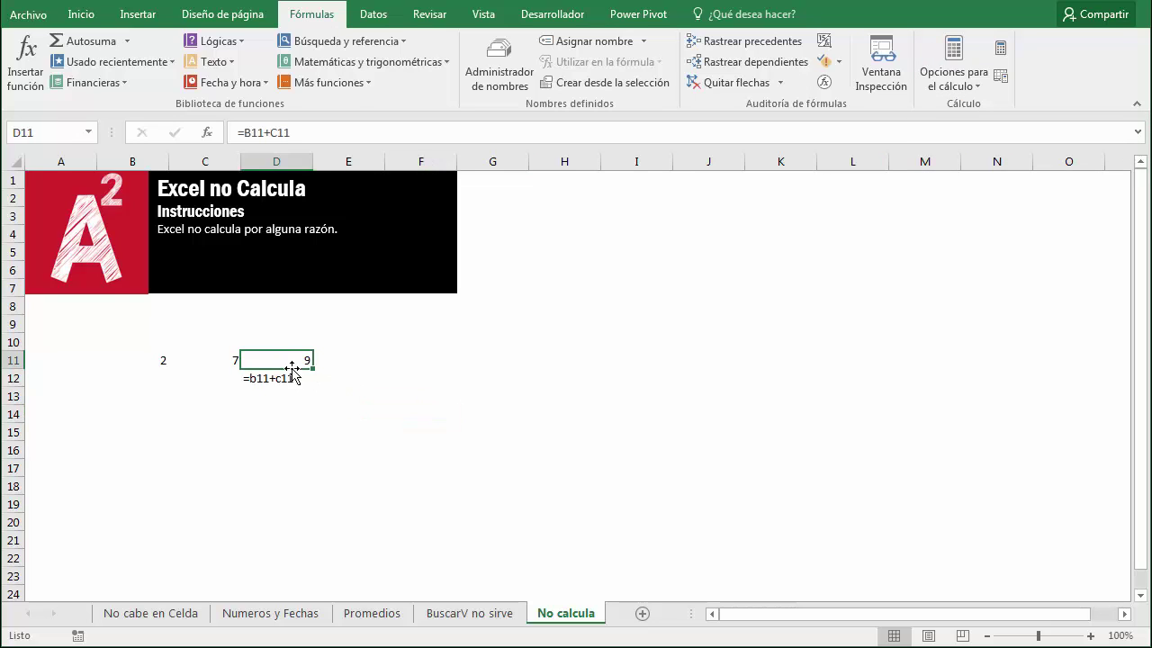
pyautogui.click(229, 353)
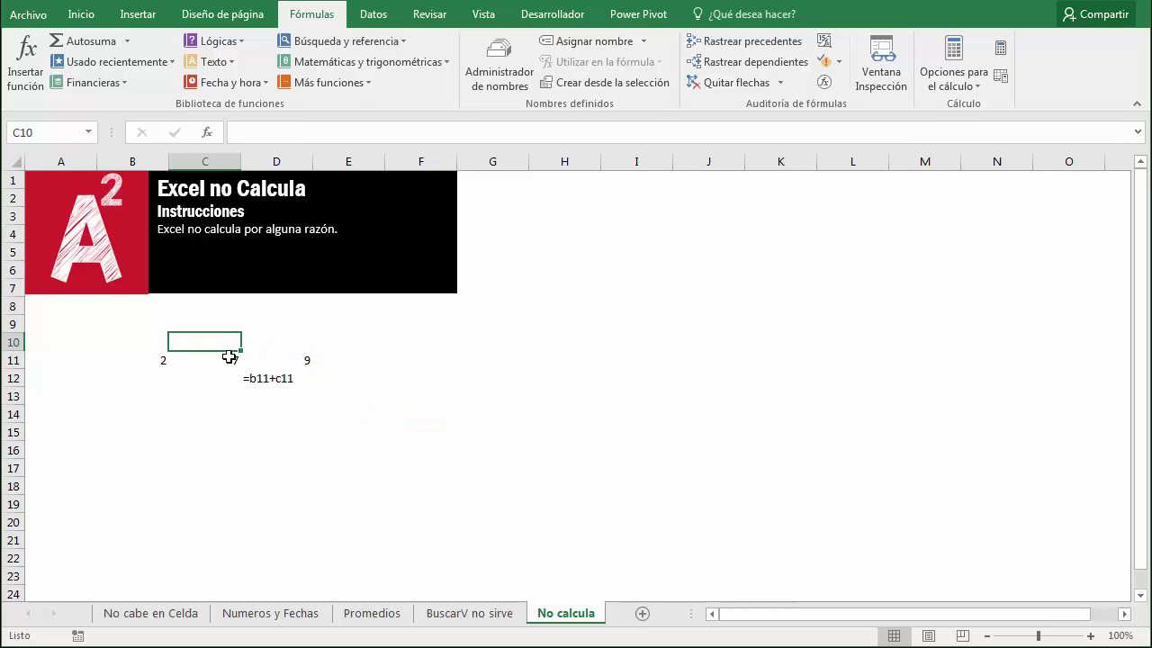
pyautogui.click(277, 366)
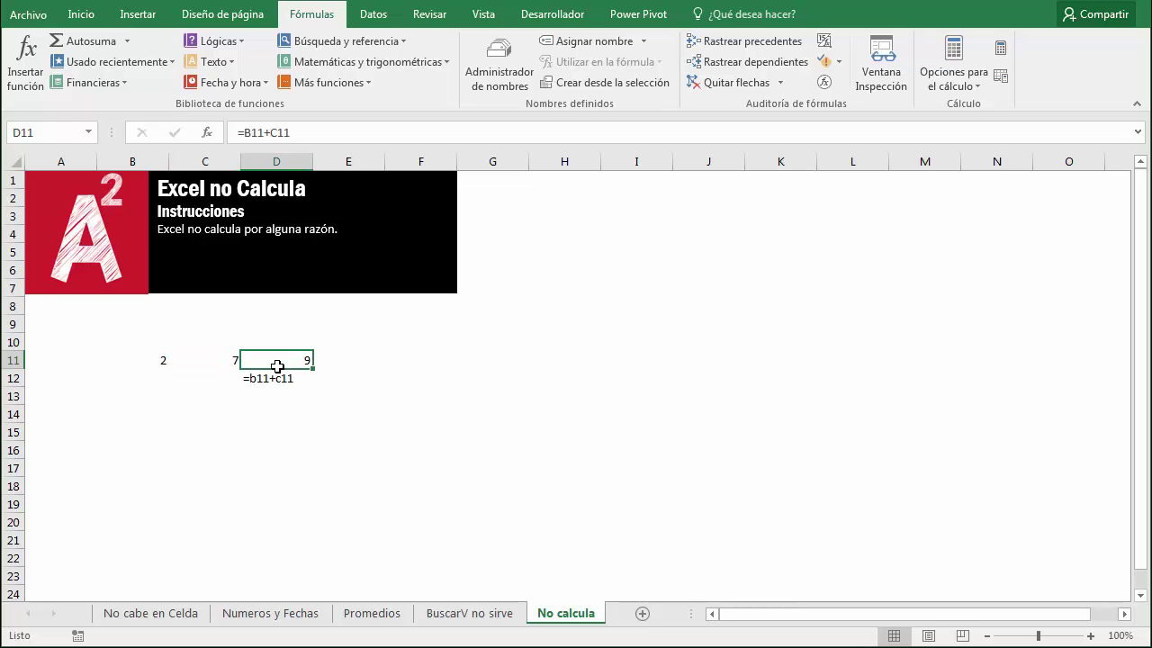
pyautogui.doubleClick(277, 366)
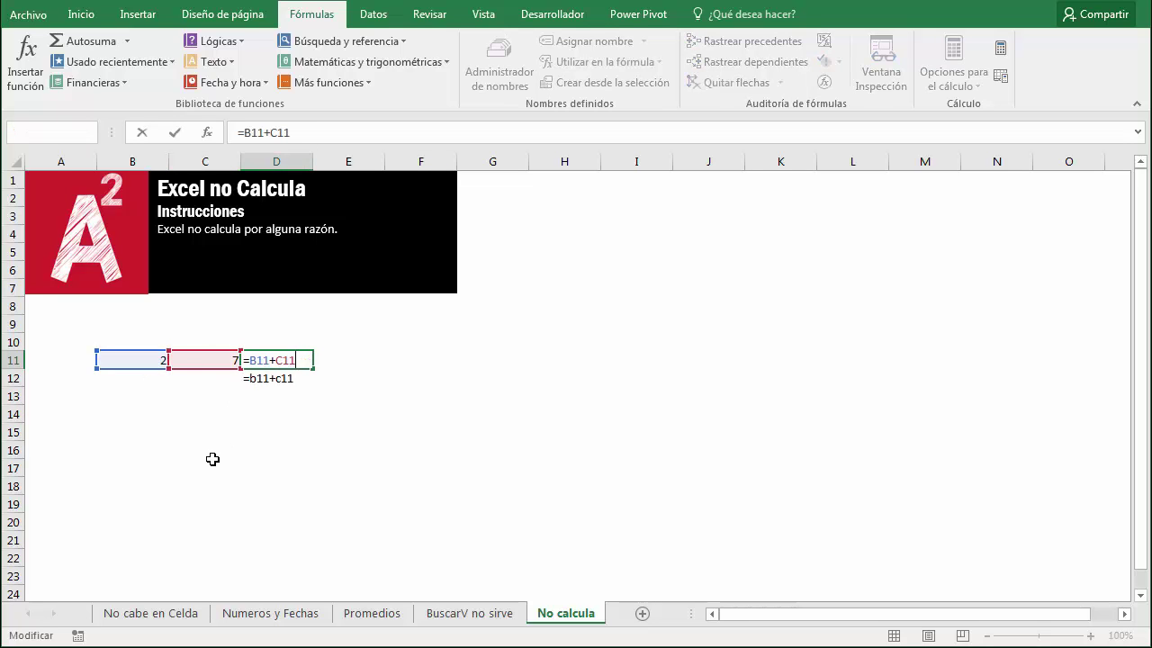
pyautogui.press('Escape')
# Step: Change C11 to 10 and check whether the sum in D11 recalculates
pyautogui.click(221, 358)
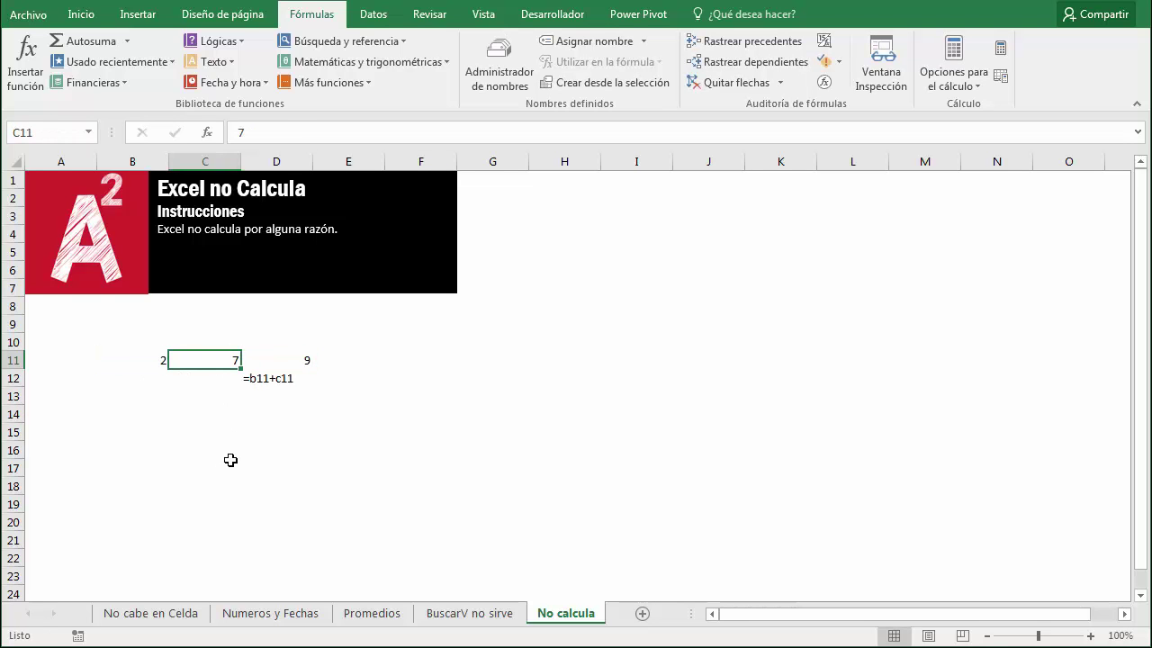
pyautogui.write('10')
pyautogui.press('Return')
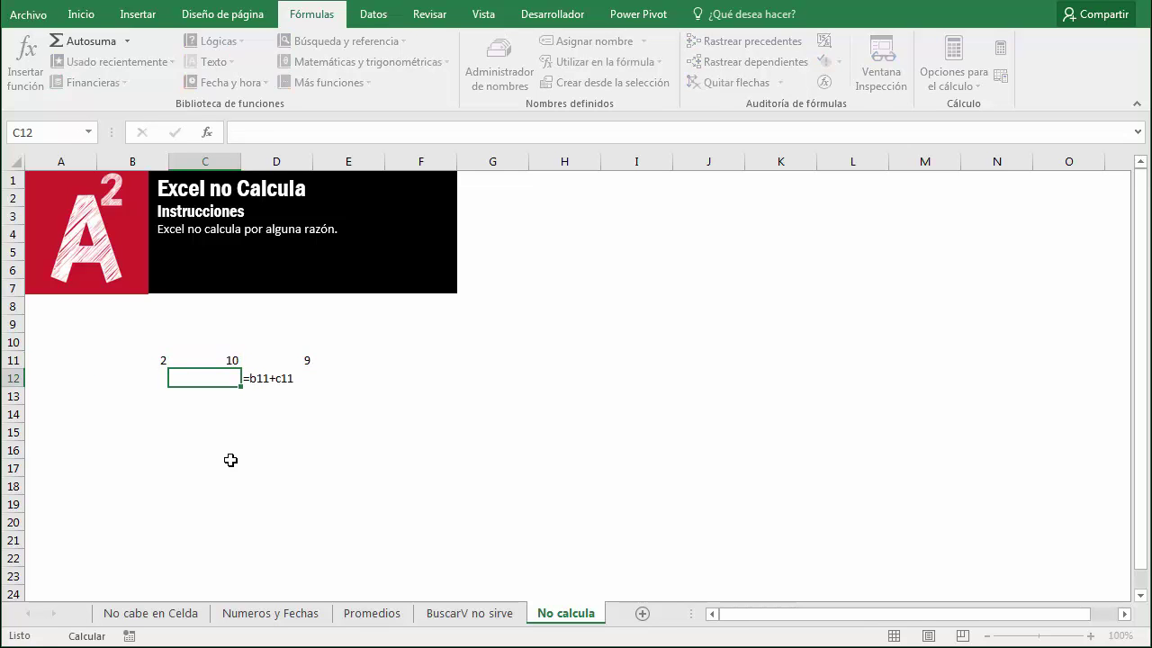
pyautogui.press('Up')
pyautogui.press('Right')
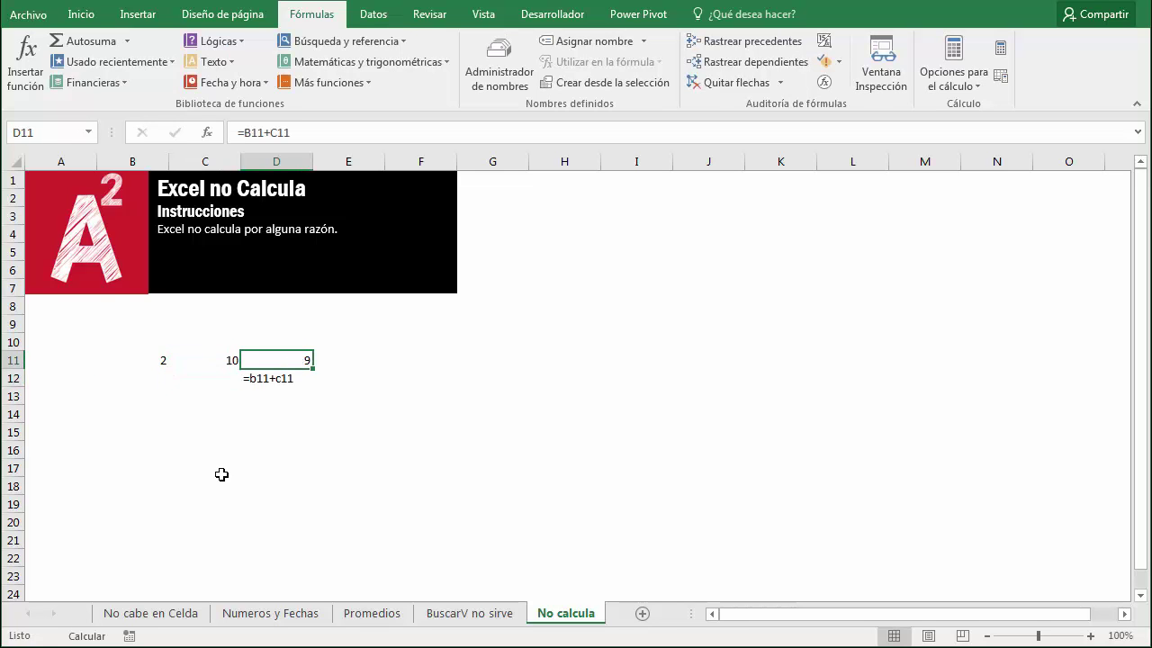
# Step: Change B11 to 65 and check the sum in D11 again
pyautogui.press('Left')
pyautogui.press('Left')
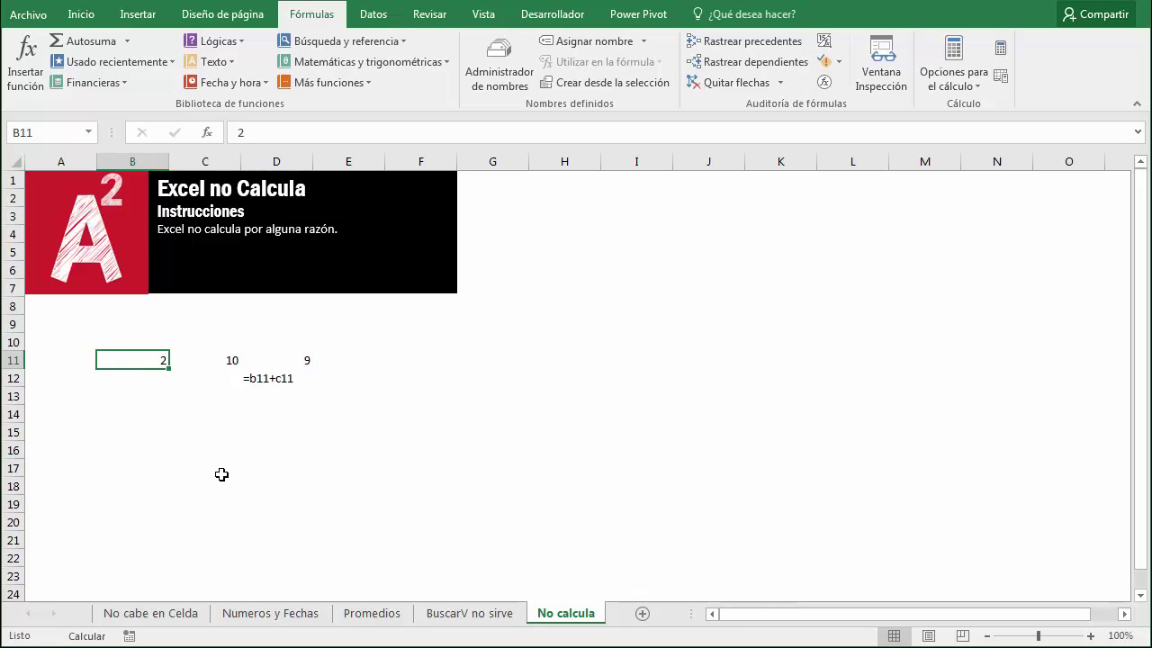
pyautogui.write('65')
pyautogui.press('Return')
pyautogui.press('Up')
pyautogui.press('Right')
pyautogui.press('Right')
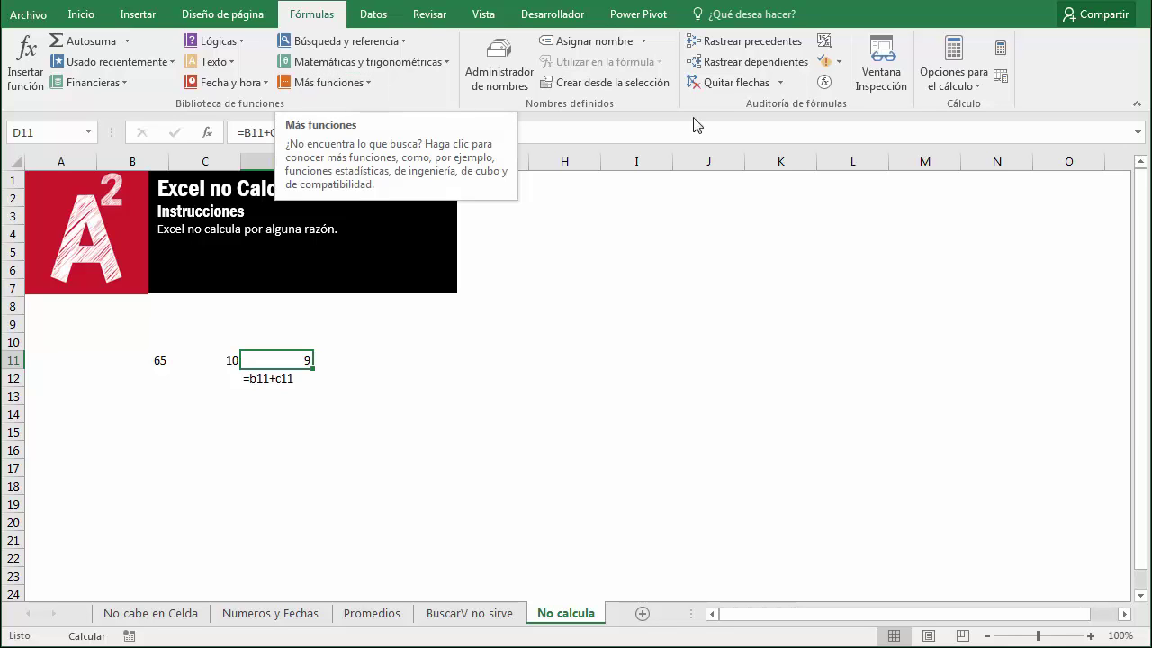
# Step: Set the calculation mode back to Automático so the sum in D11 recalculates
pyautogui.click(943, 83)
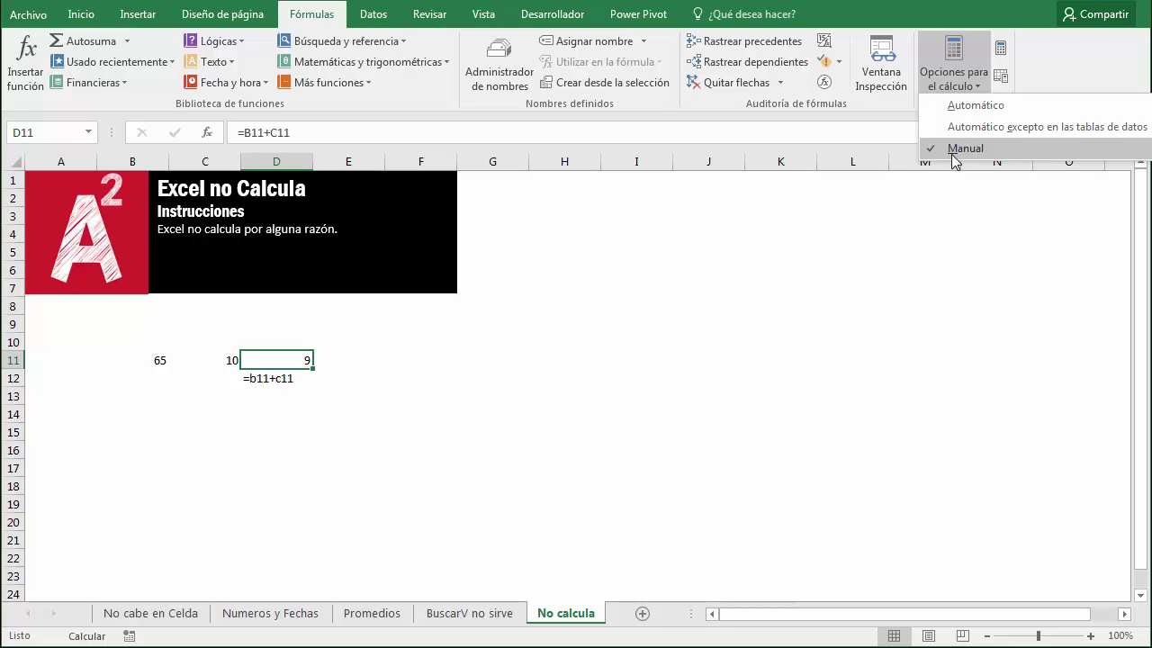
pyautogui.click(342, 20)
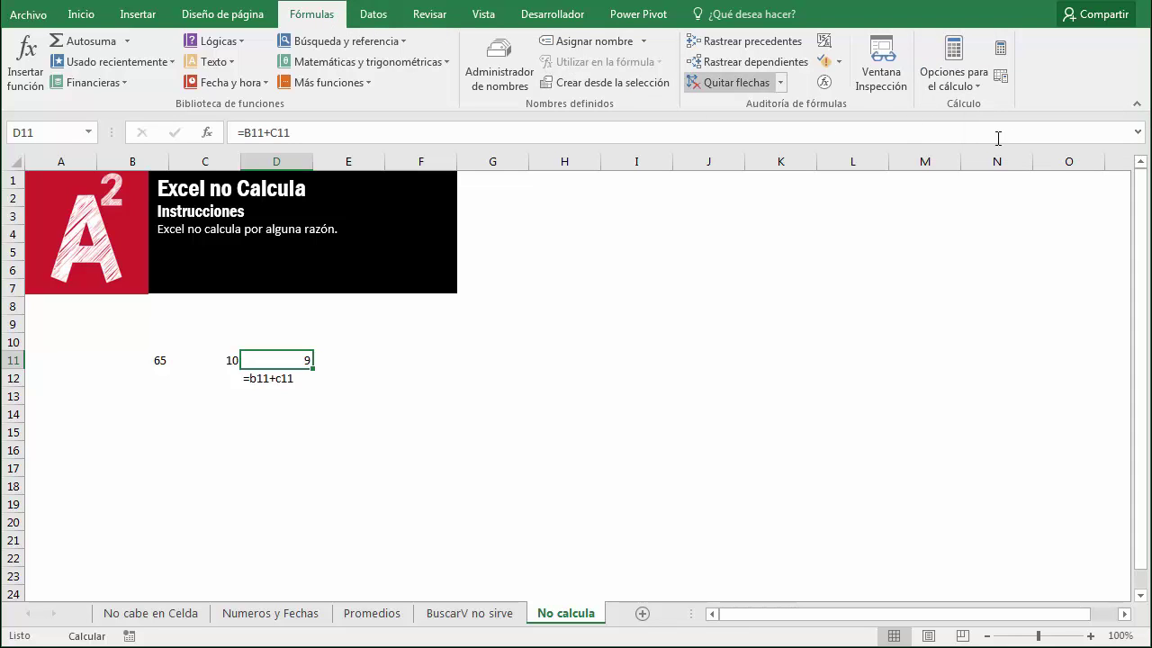
pyautogui.click(959, 89)
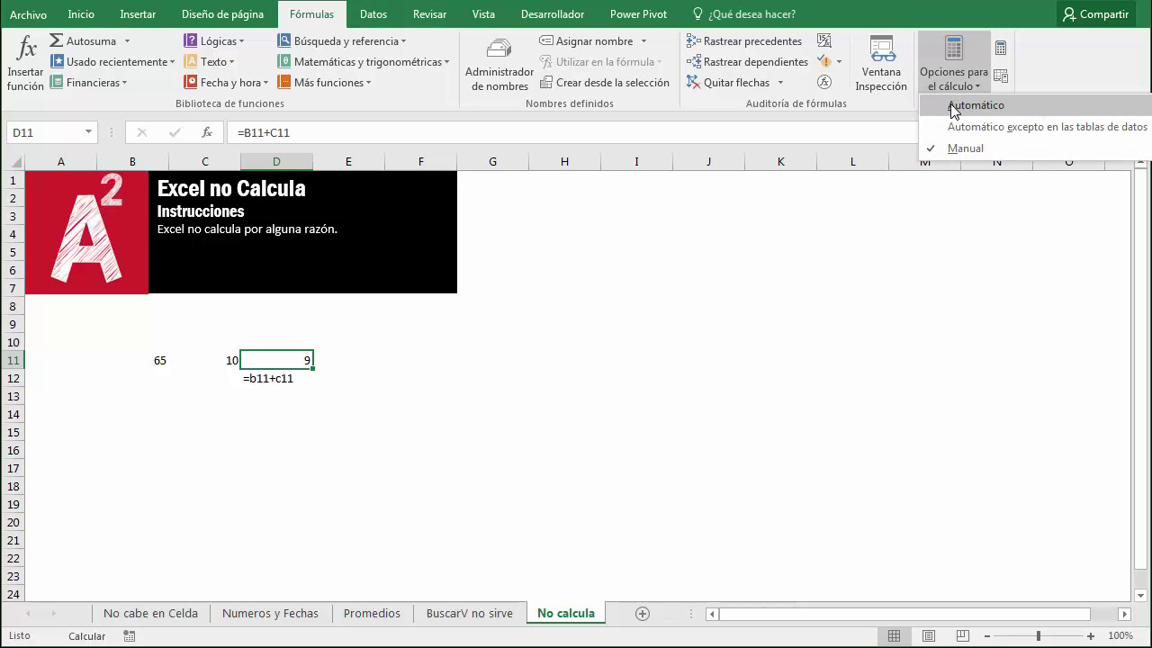
pyautogui.click(953, 108)
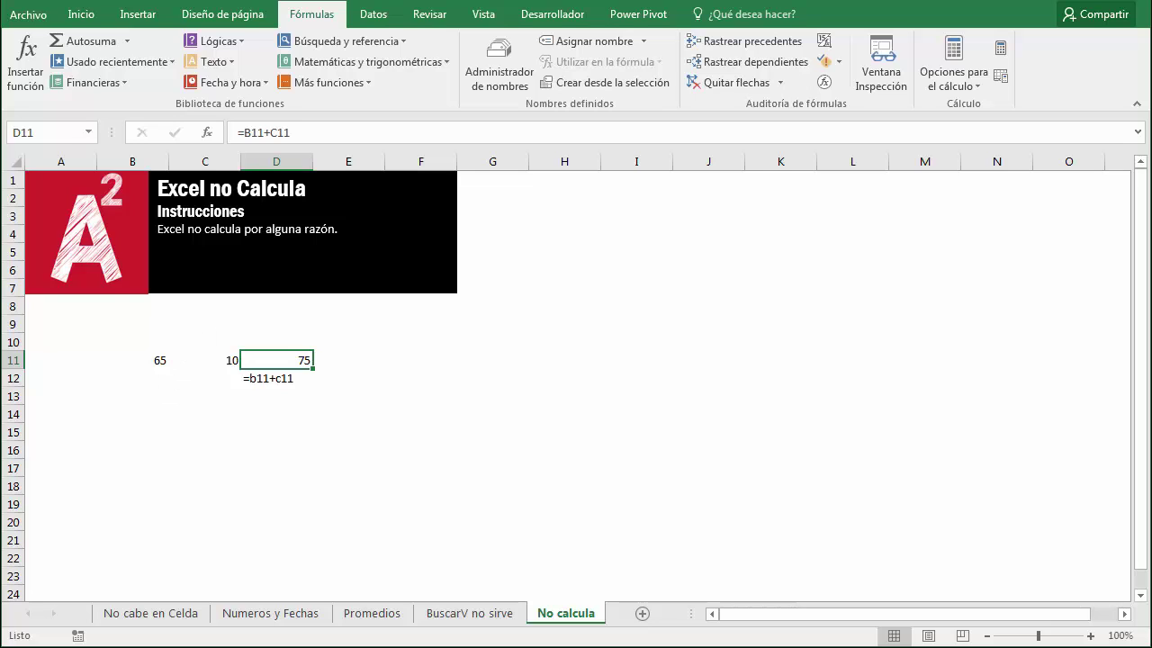
pyautogui.click(956, 88)
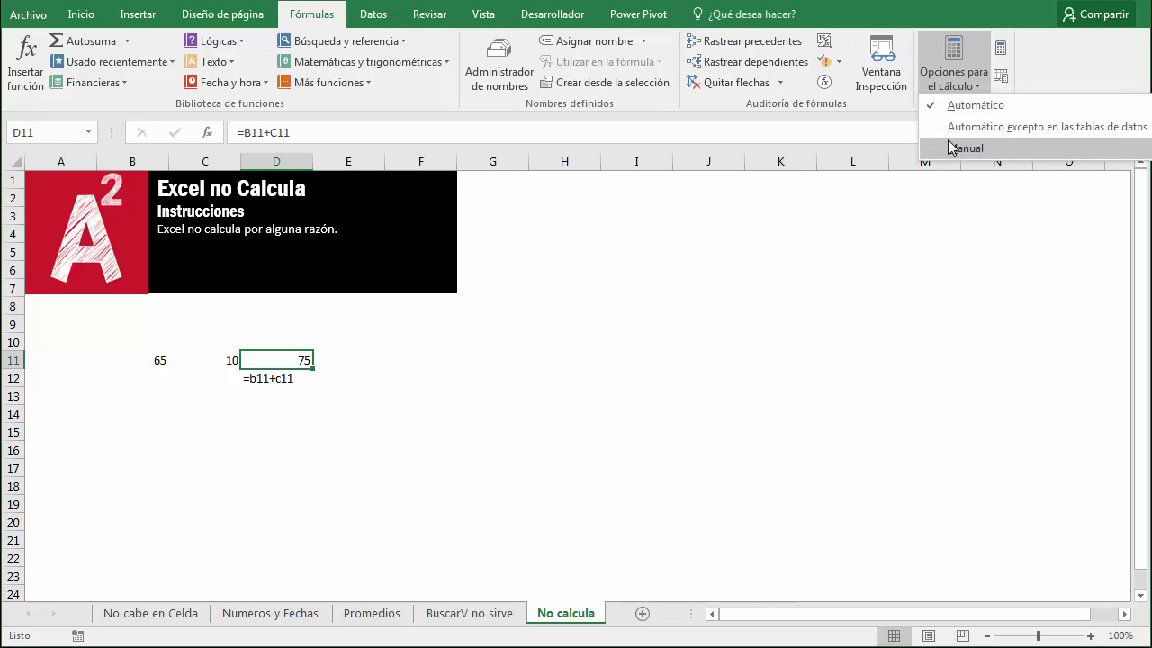
pyautogui.click(954, 106)
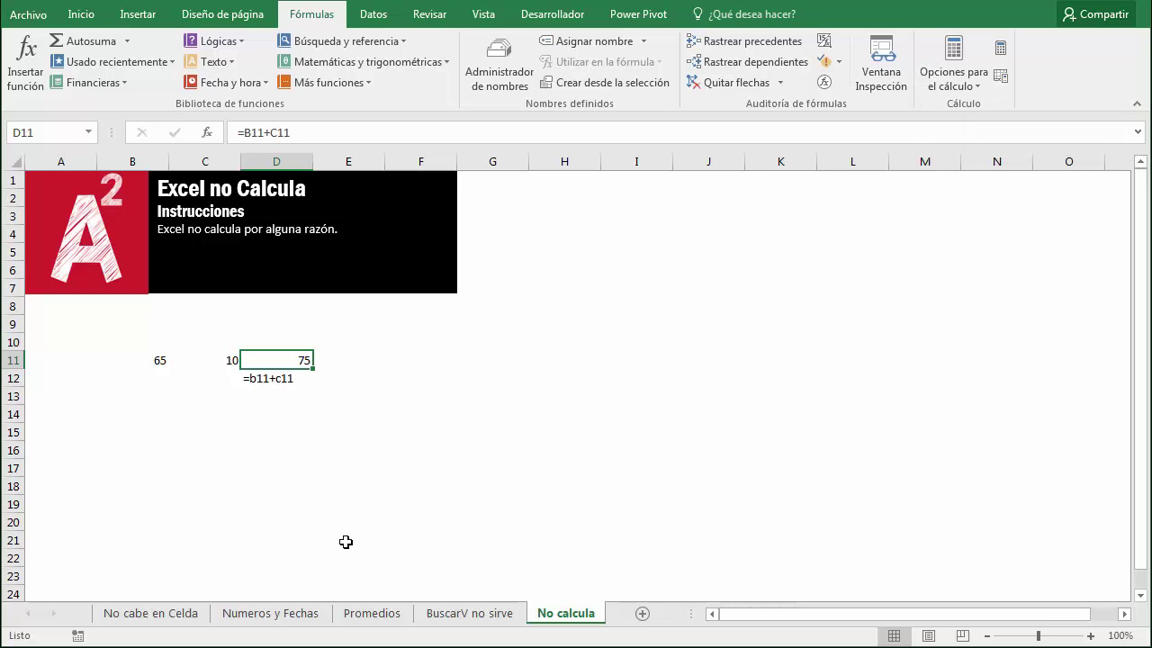